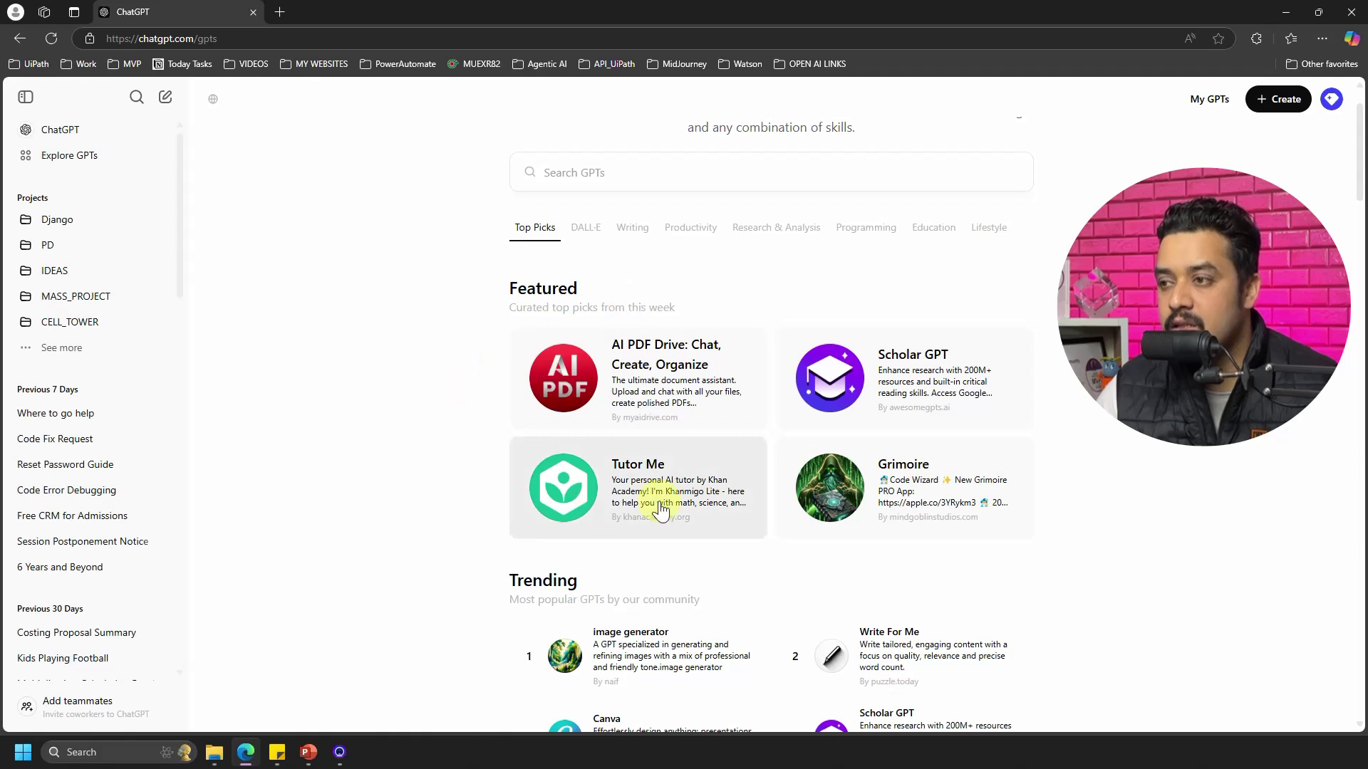
# Scroll the GPT catalogue past By ChatGPT, DALL·E and Writing to the Productivity section listing Canva
pyautogui.scroll(-4, 392, 364)
pyautogui.scroll(-5, 395, 396)
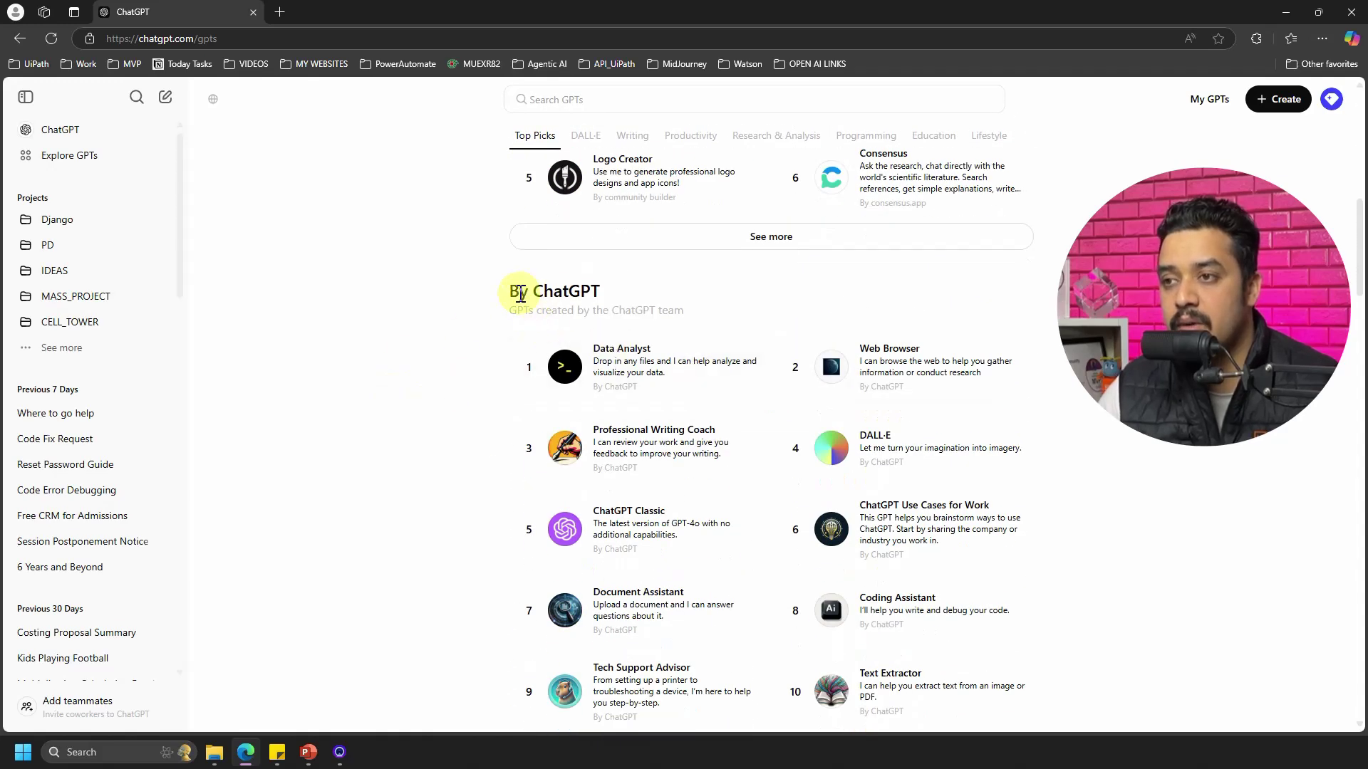
pyautogui.moveTo(523, 310); pyautogui.dragTo(685, 311)
pyautogui.click(441, 454)
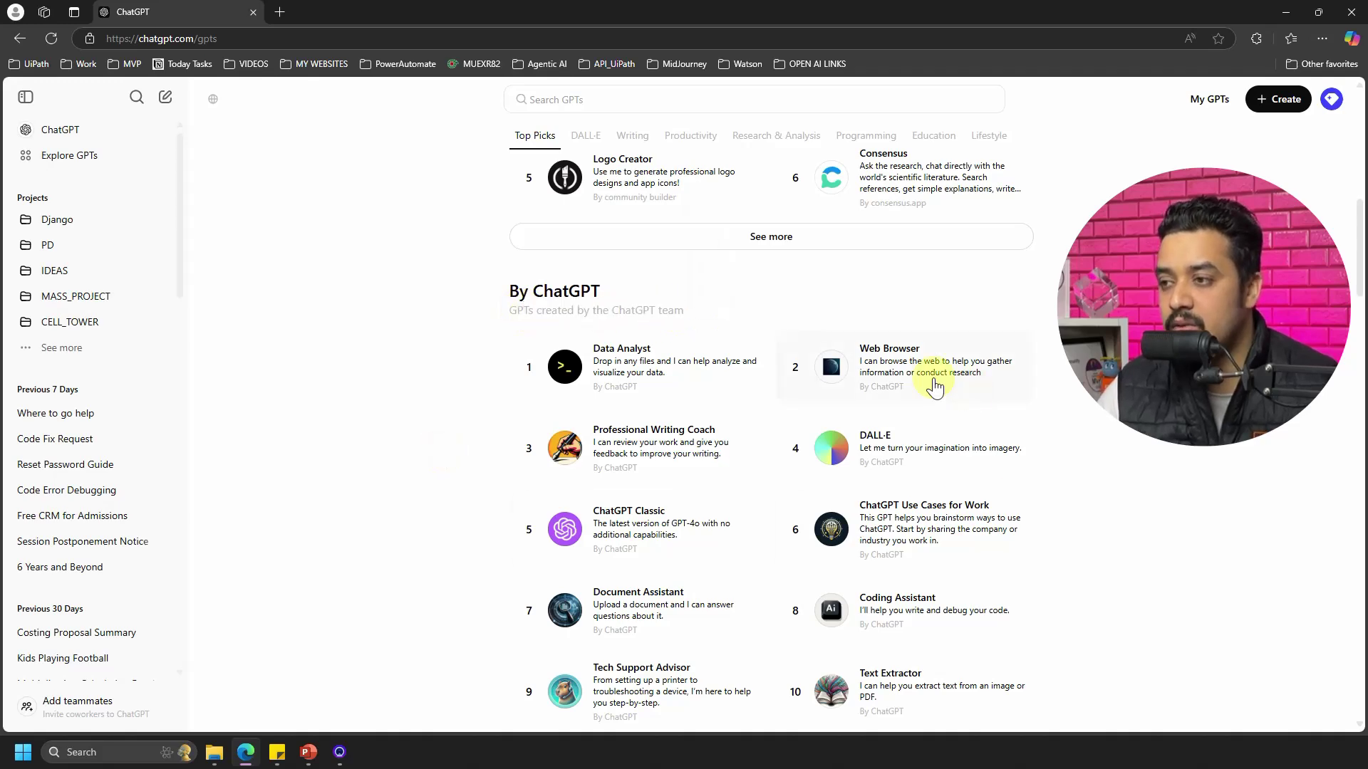
pyautogui.scroll(-4, 624, 414)
pyautogui.scroll(-6, 627, 442)
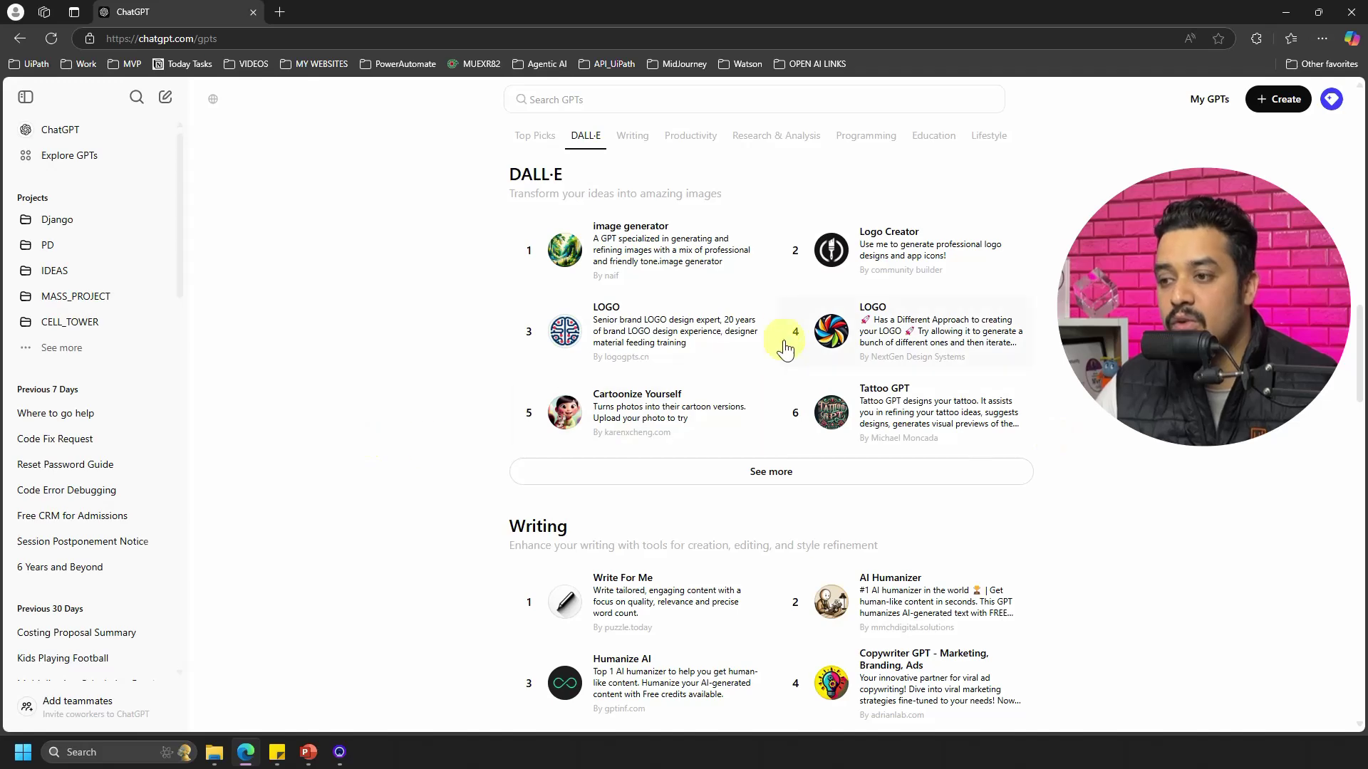
pyautogui.scroll(-5, 713, 335)
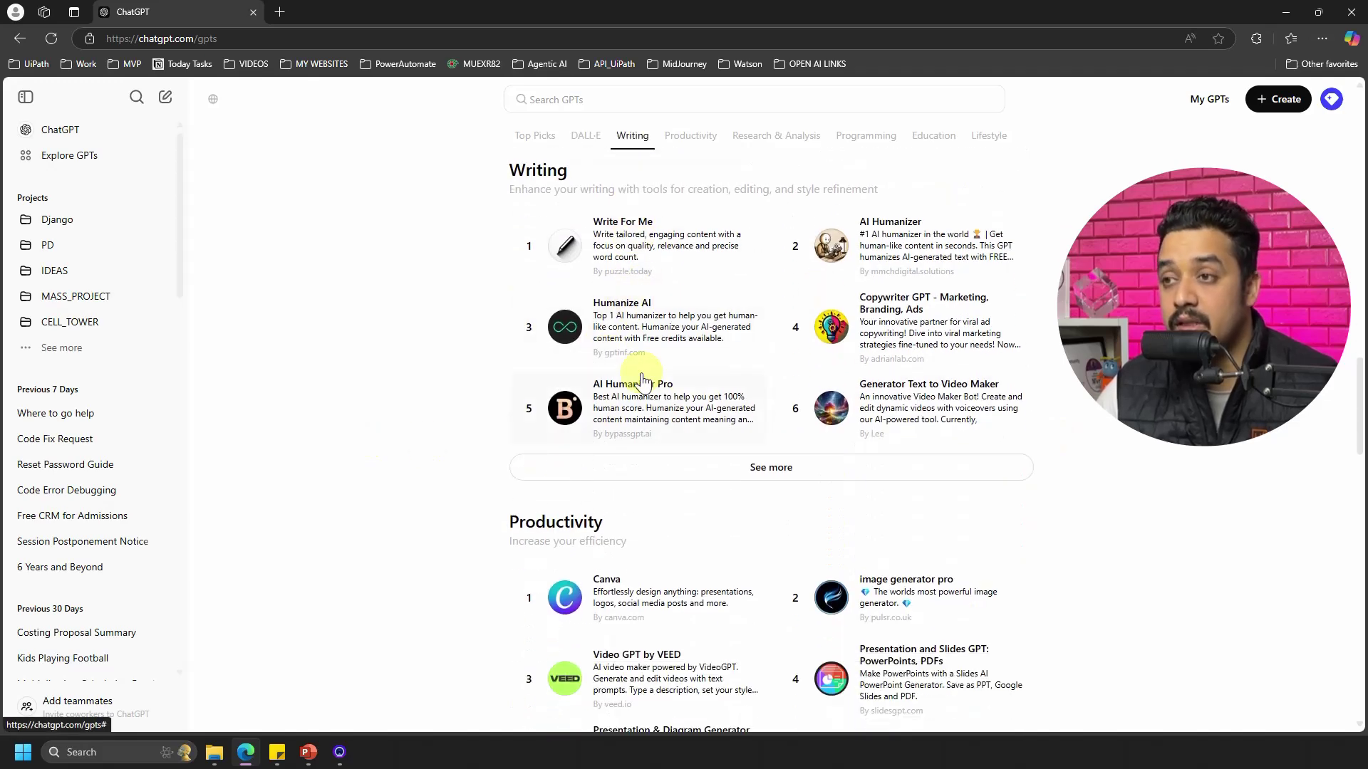
pyautogui.scroll(-2, 865, 438)
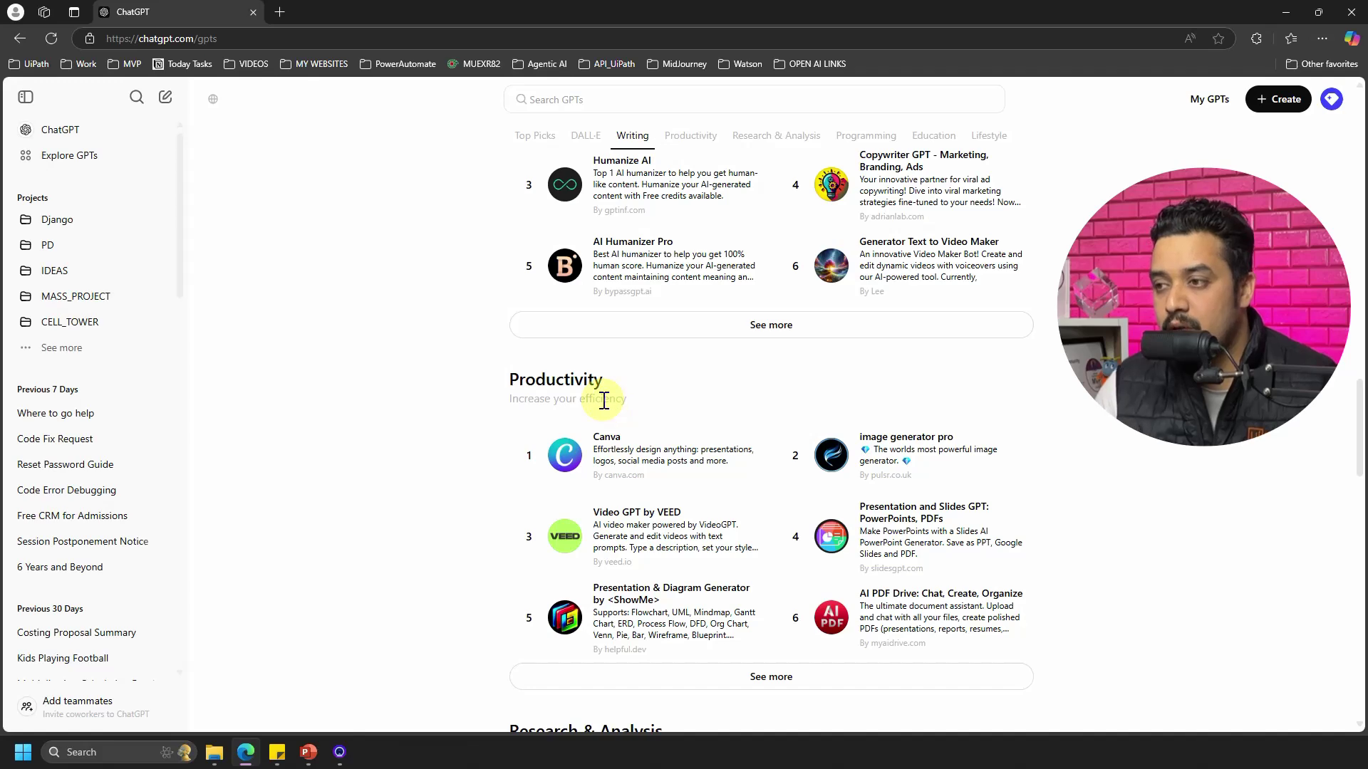
# Start a chat with the Canva GPT and paste in the YouTube thumbnail request
pyautogui.click(645, 460)
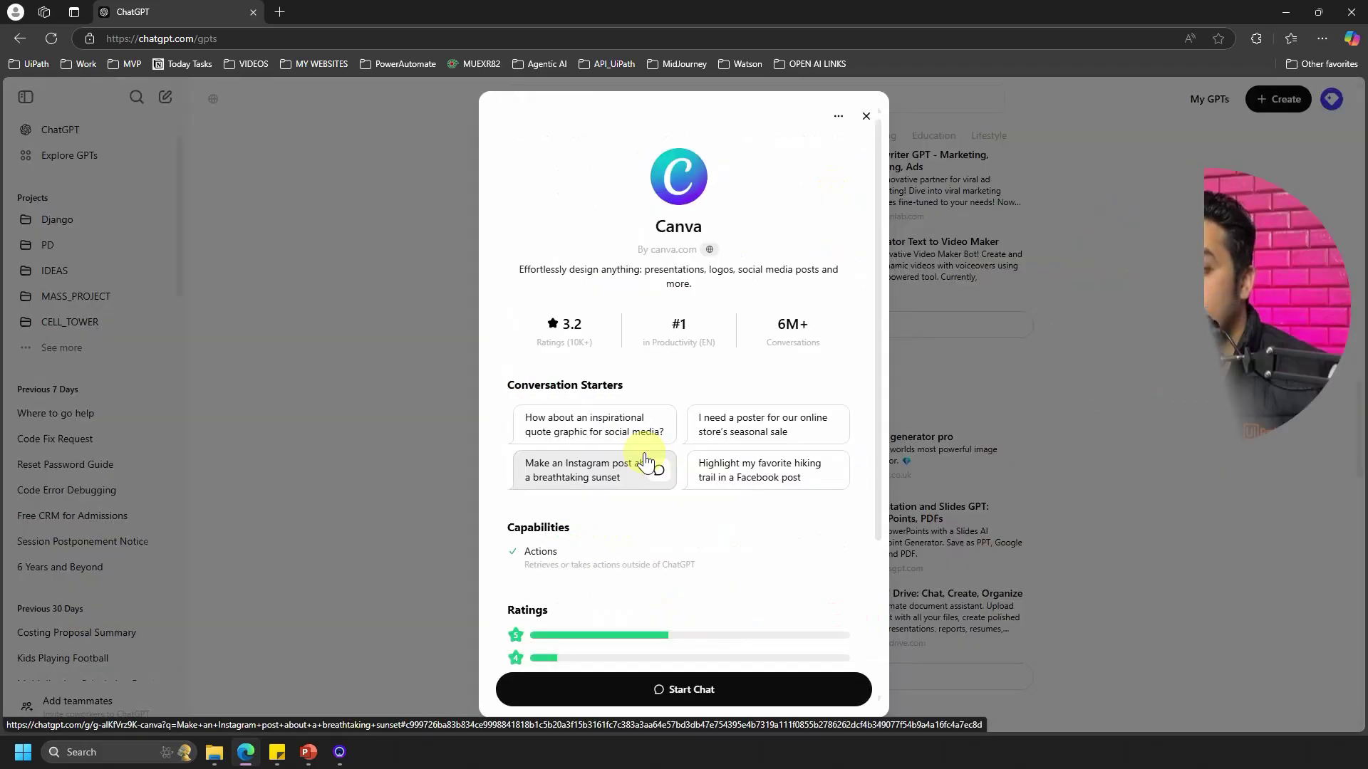
pyautogui.click(698, 692)
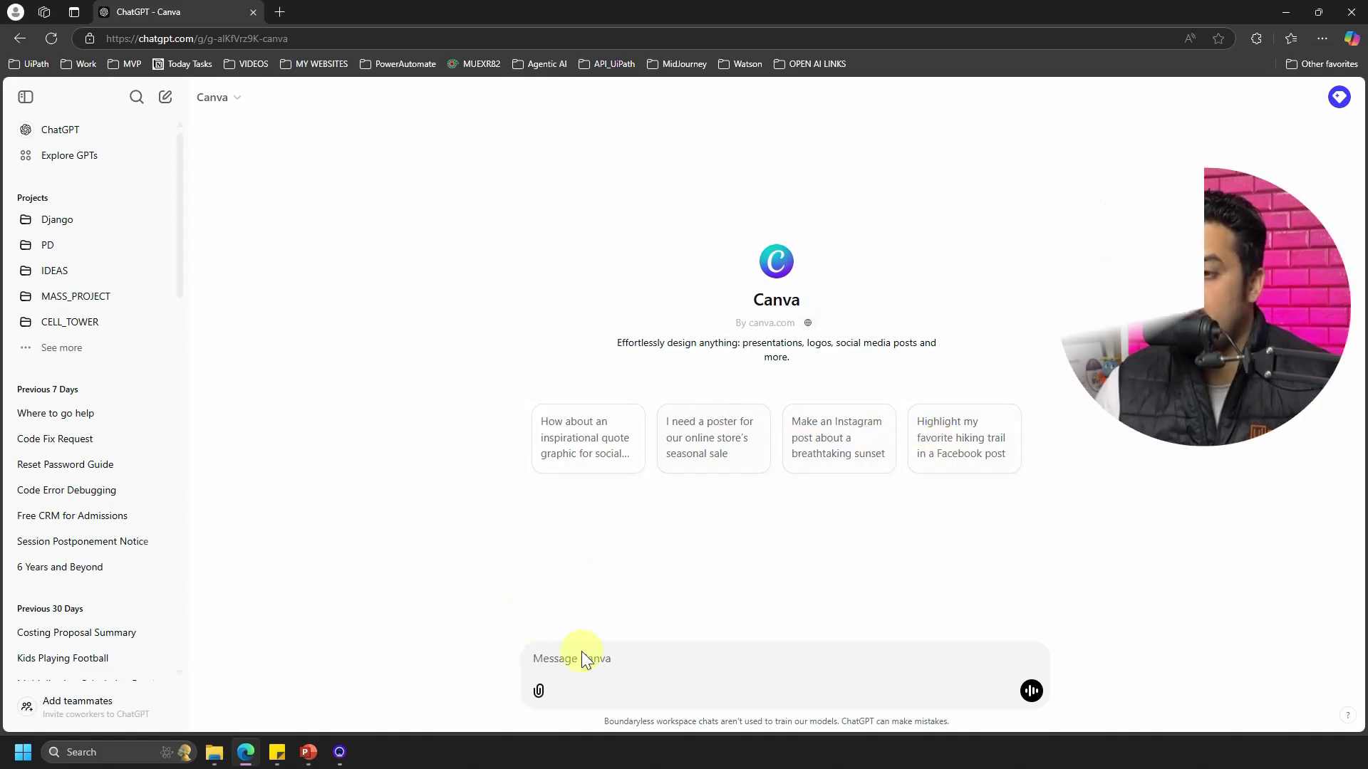
pyautogui.write('I want a thumbnail for a YouTube video explaining CHATGPT to my viewers')
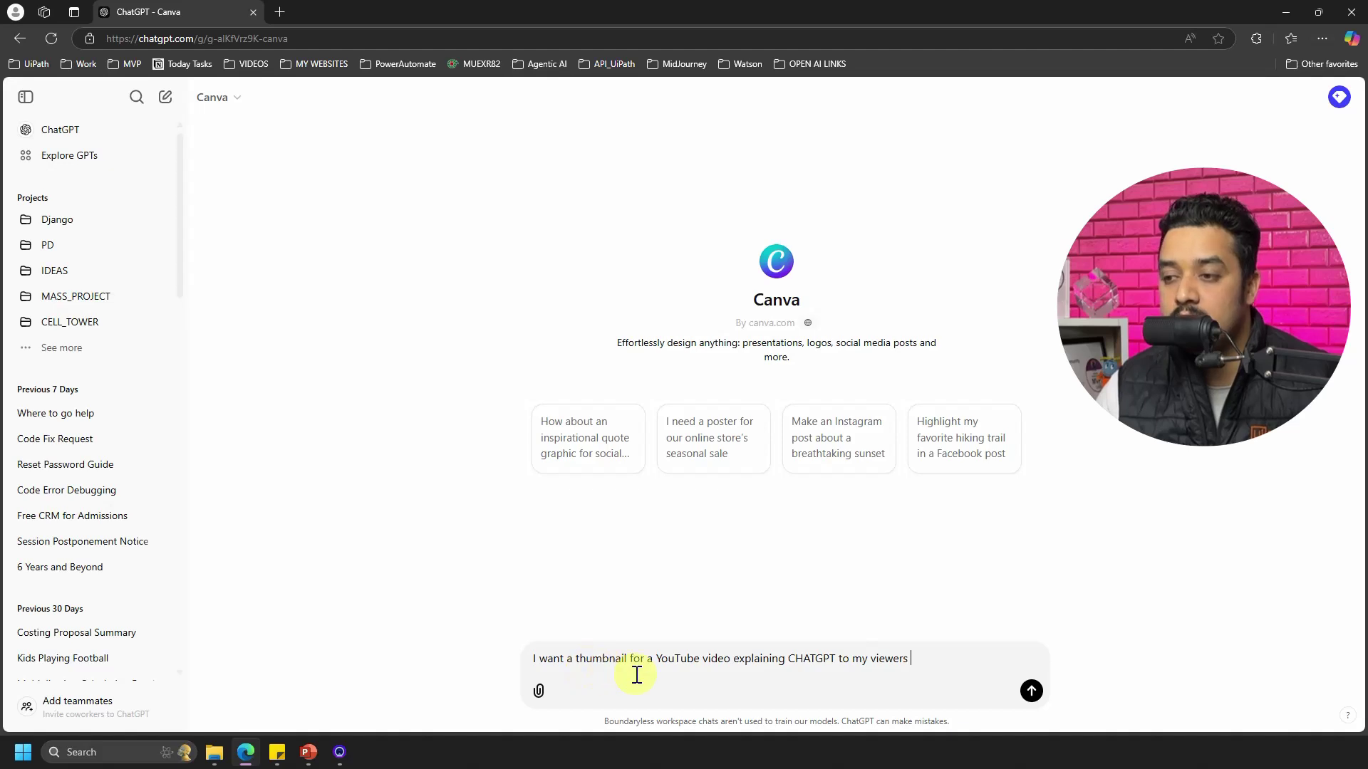
# Put quotes around CHATGPT in the thumbnail request and send it
pyautogui.click(790, 660)
pyautogui.write('"')
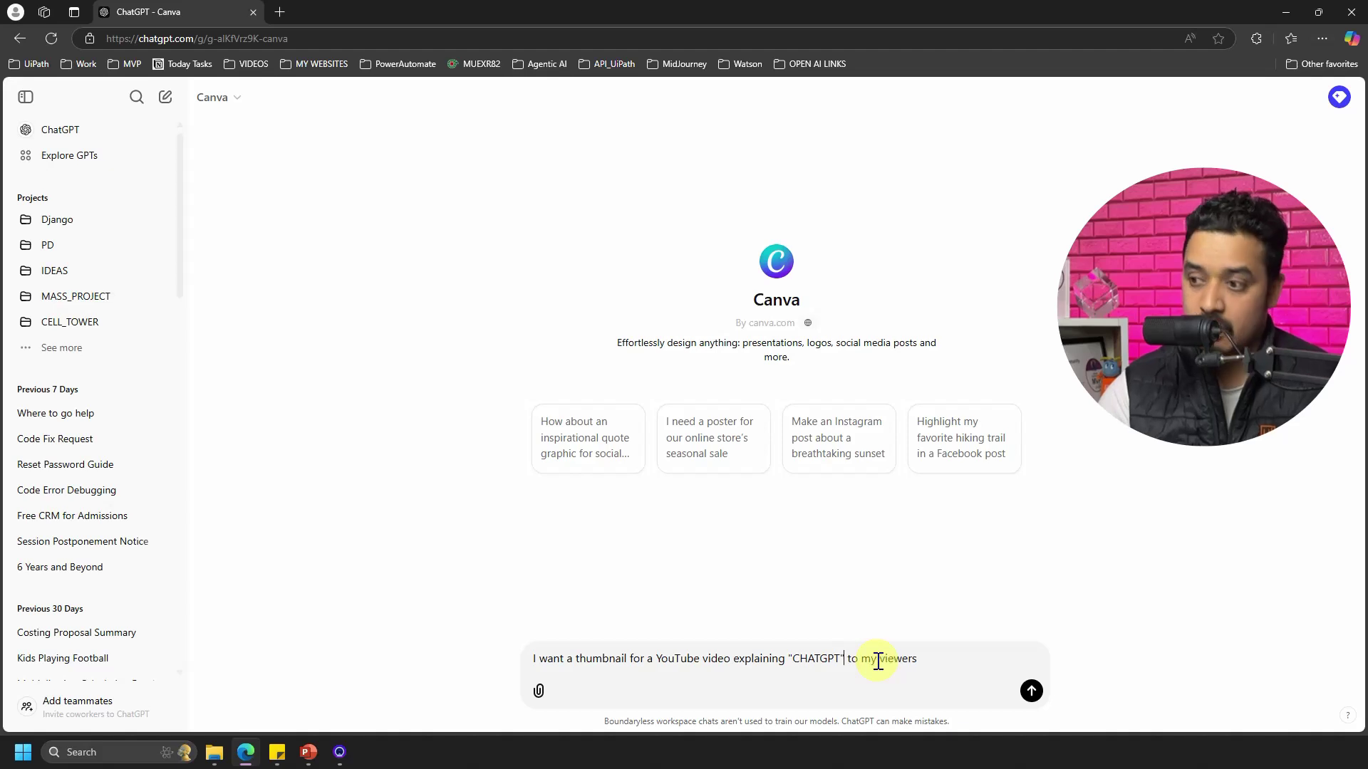
pyautogui.hotkey('ctrl', 'a')
pyautogui.hotkey('ctrl', 'c')
pyautogui.press('BackSpace')
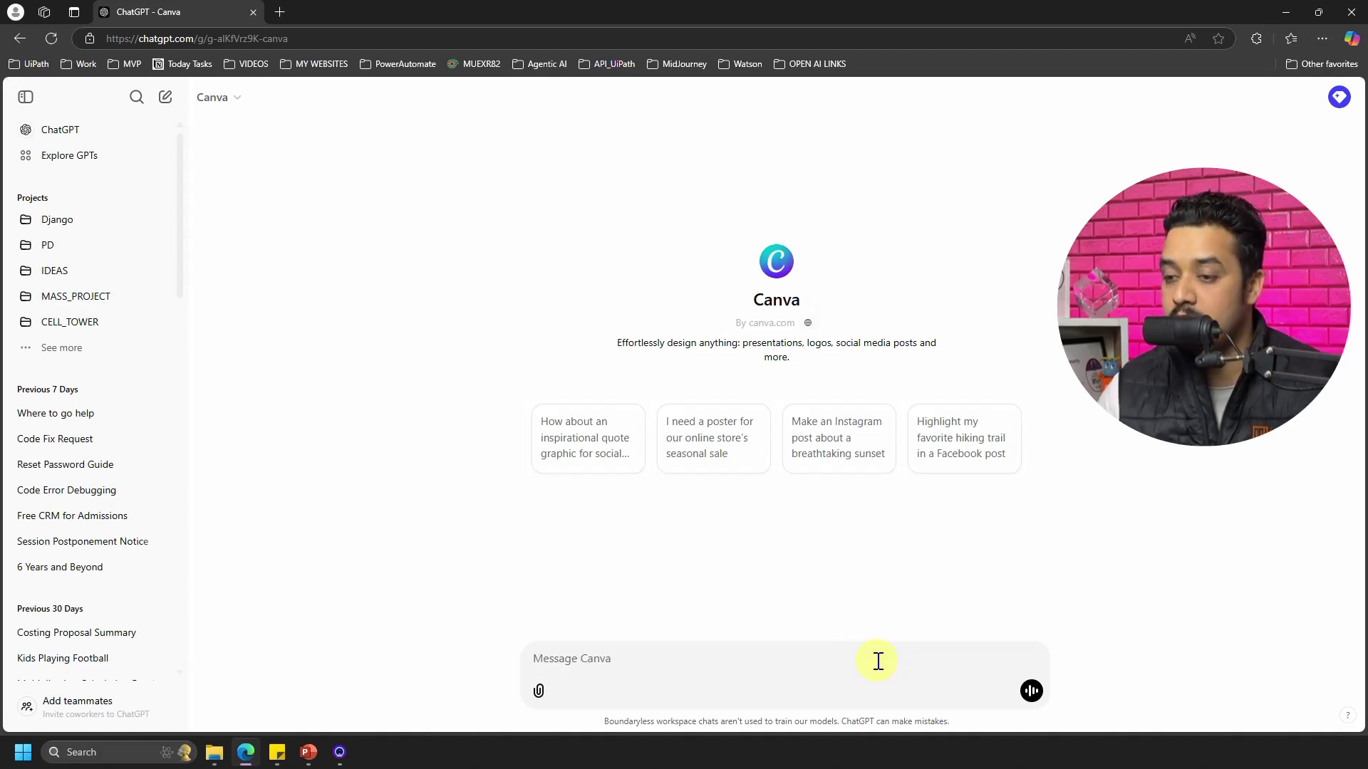
pyautogui.hotkey('ctrl', 'v')
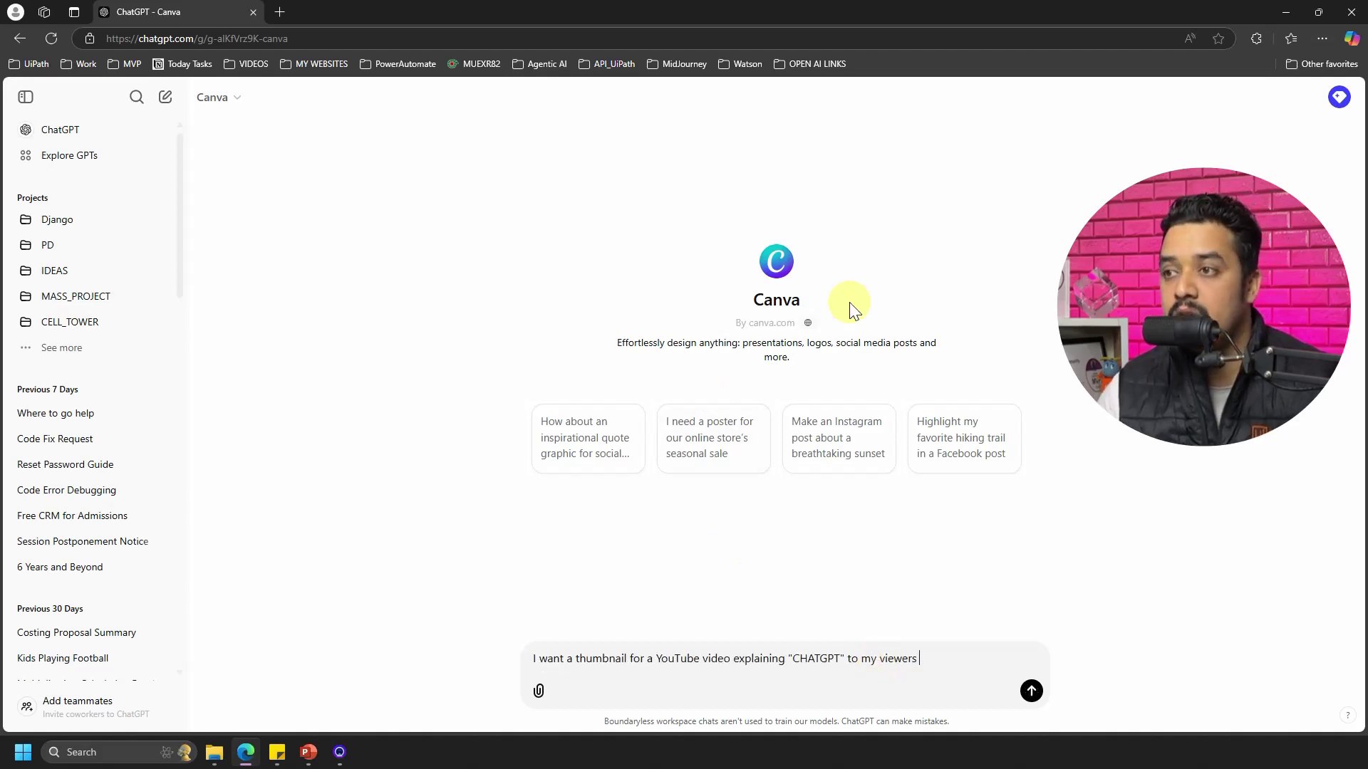
pyautogui.click(1030, 691)
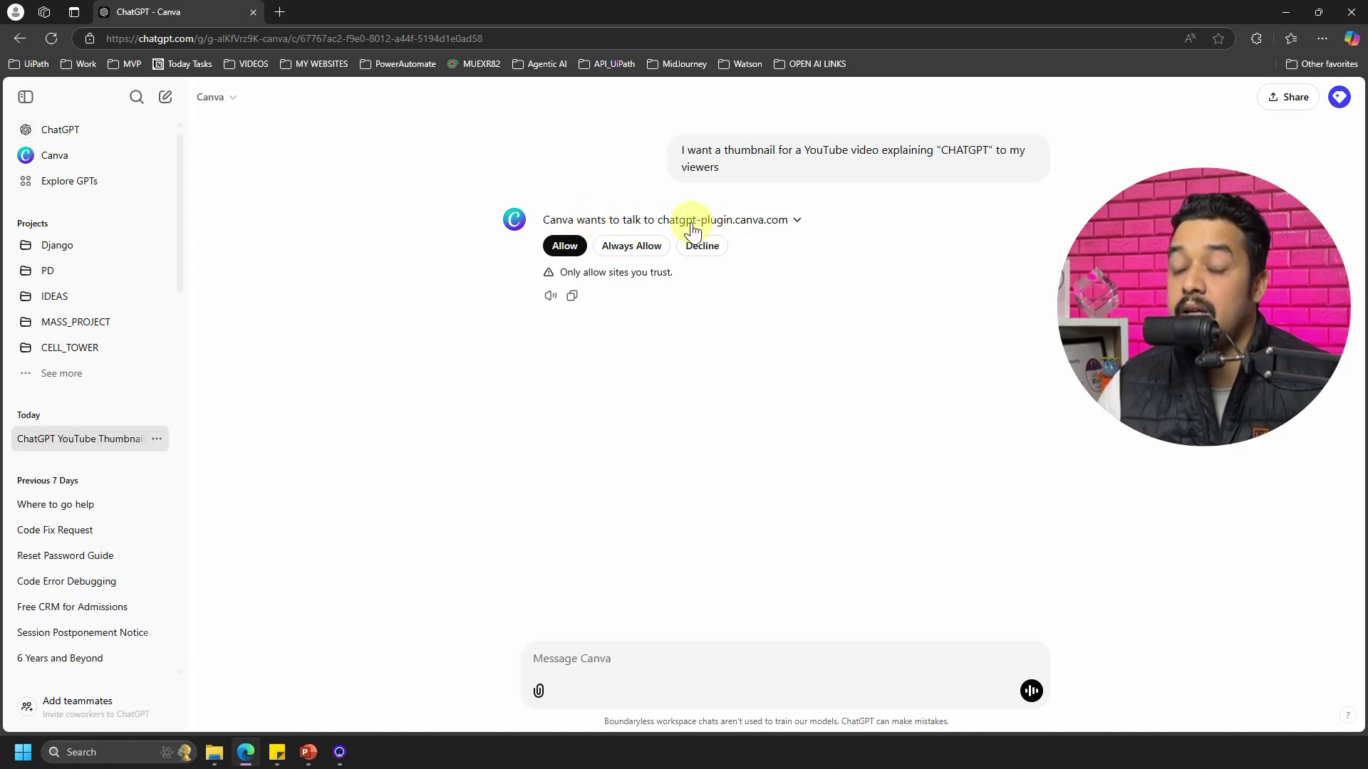
# Allow the Canva GPT to contact chatgpt-plugin.canva.com
pyautogui.click(565, 245)
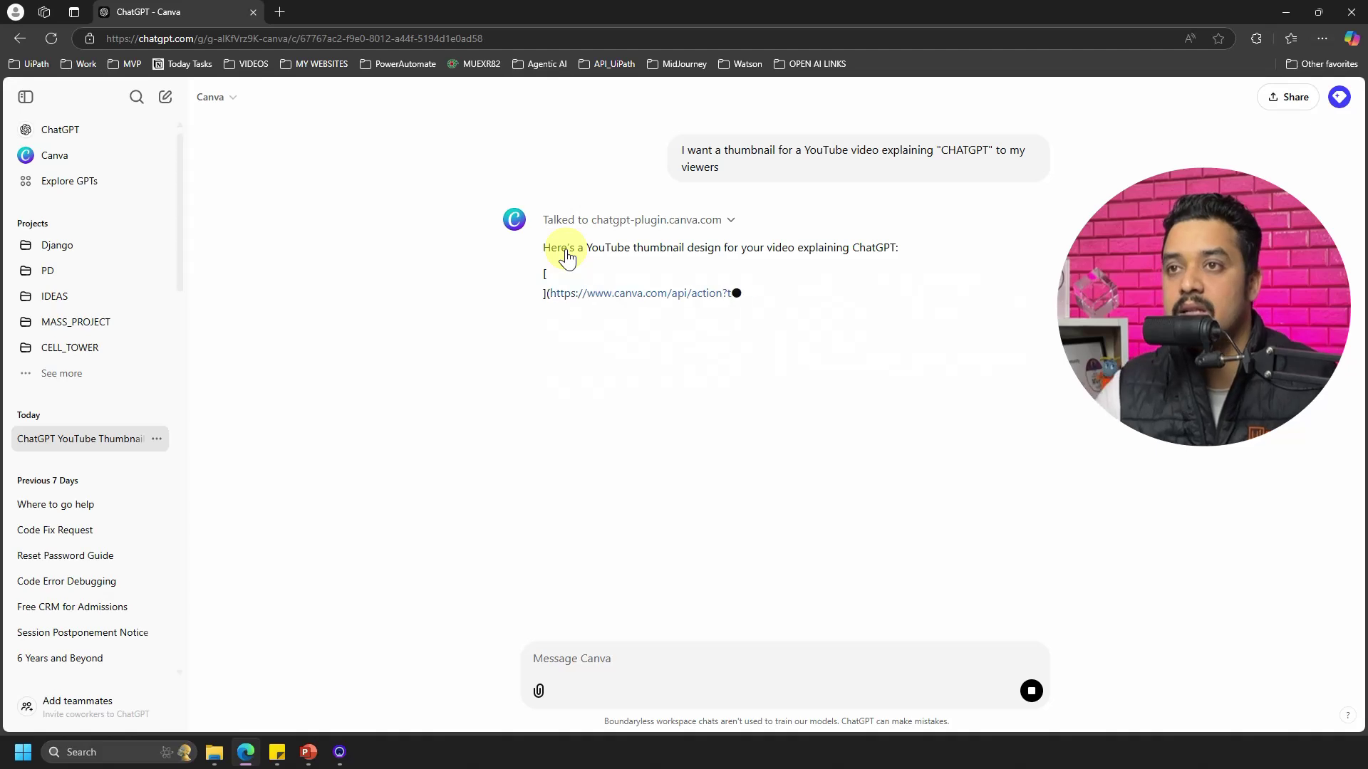
# In a second browser tab, send the same thumbnail prompt to a new GPT-4o chat, then return to the Canva chat
pyautogui.click(280, 12)
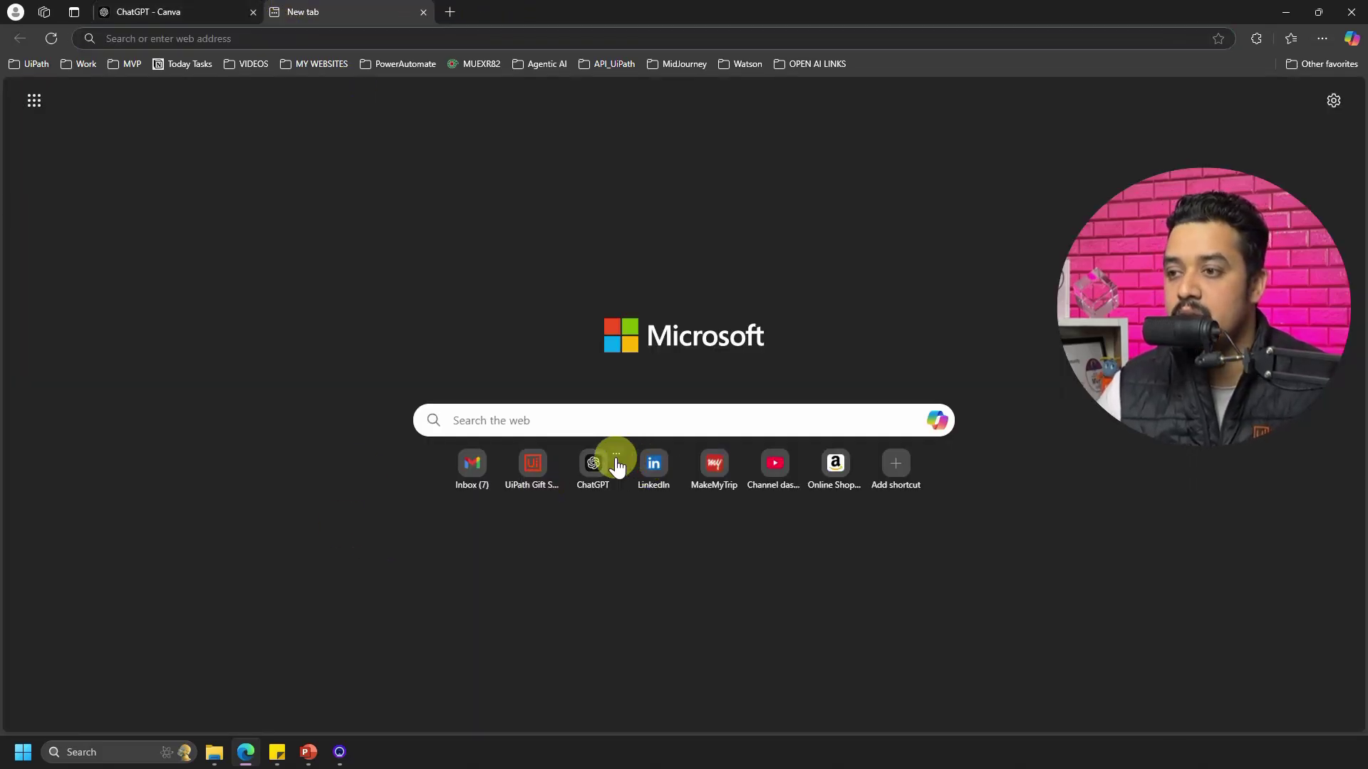
pyautogui.click(595, 471)
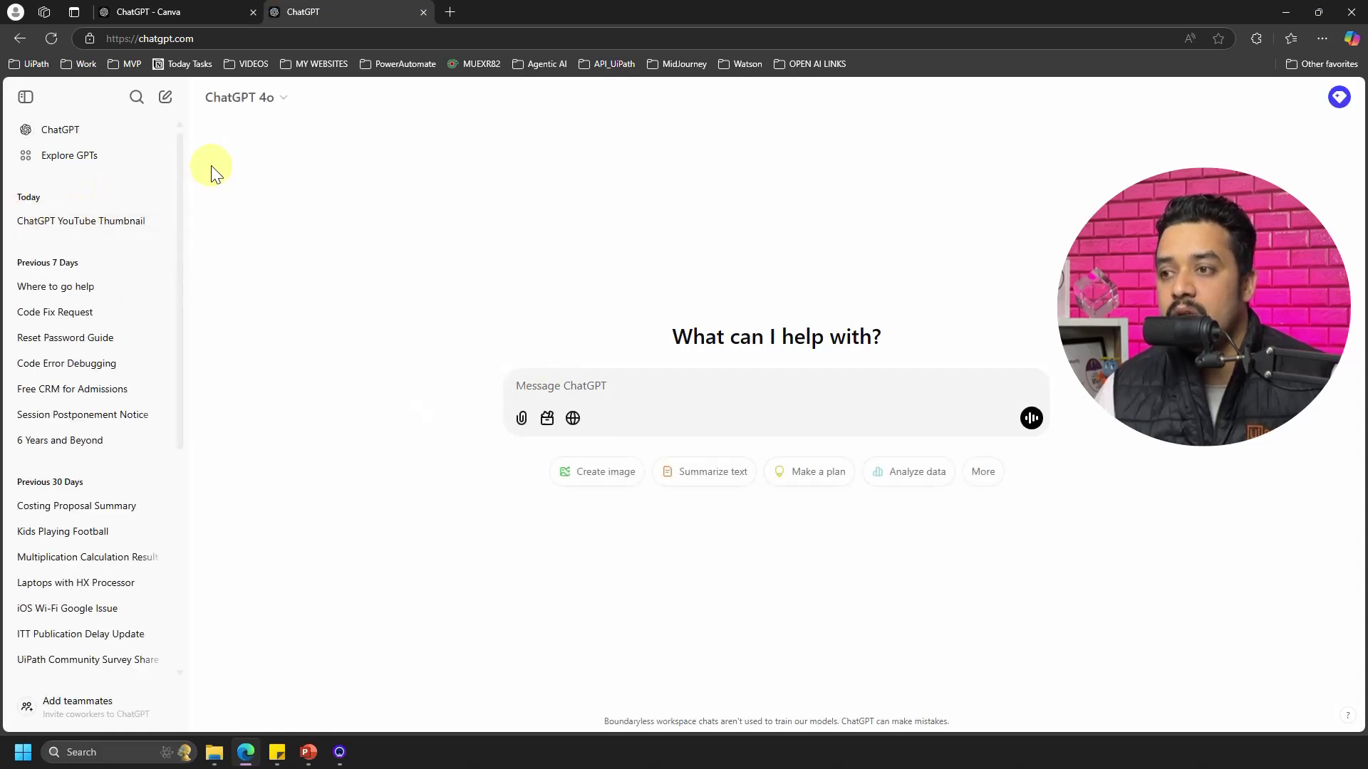
pyautogui.click(557, 385)
pyautogui.hotkey('ctrl', 'v')
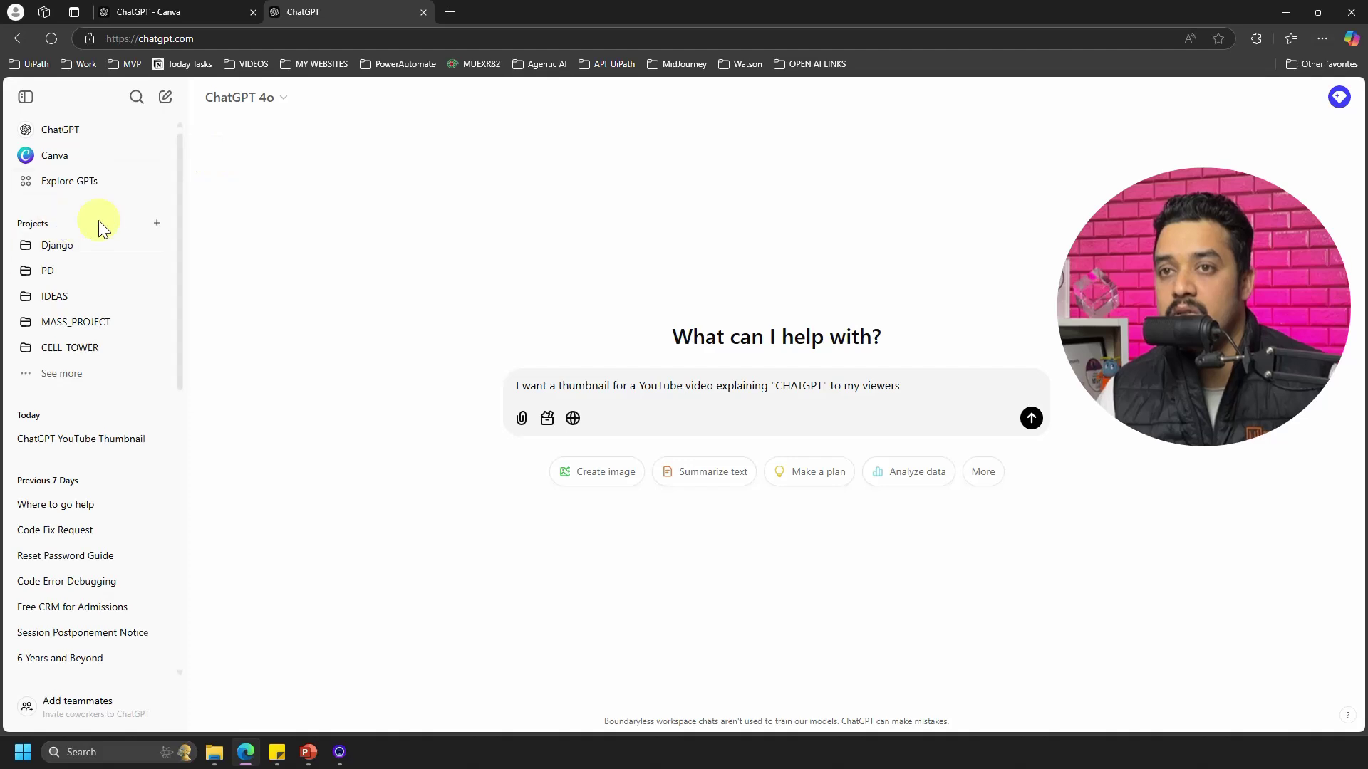
pyautogui.click(170, 101)
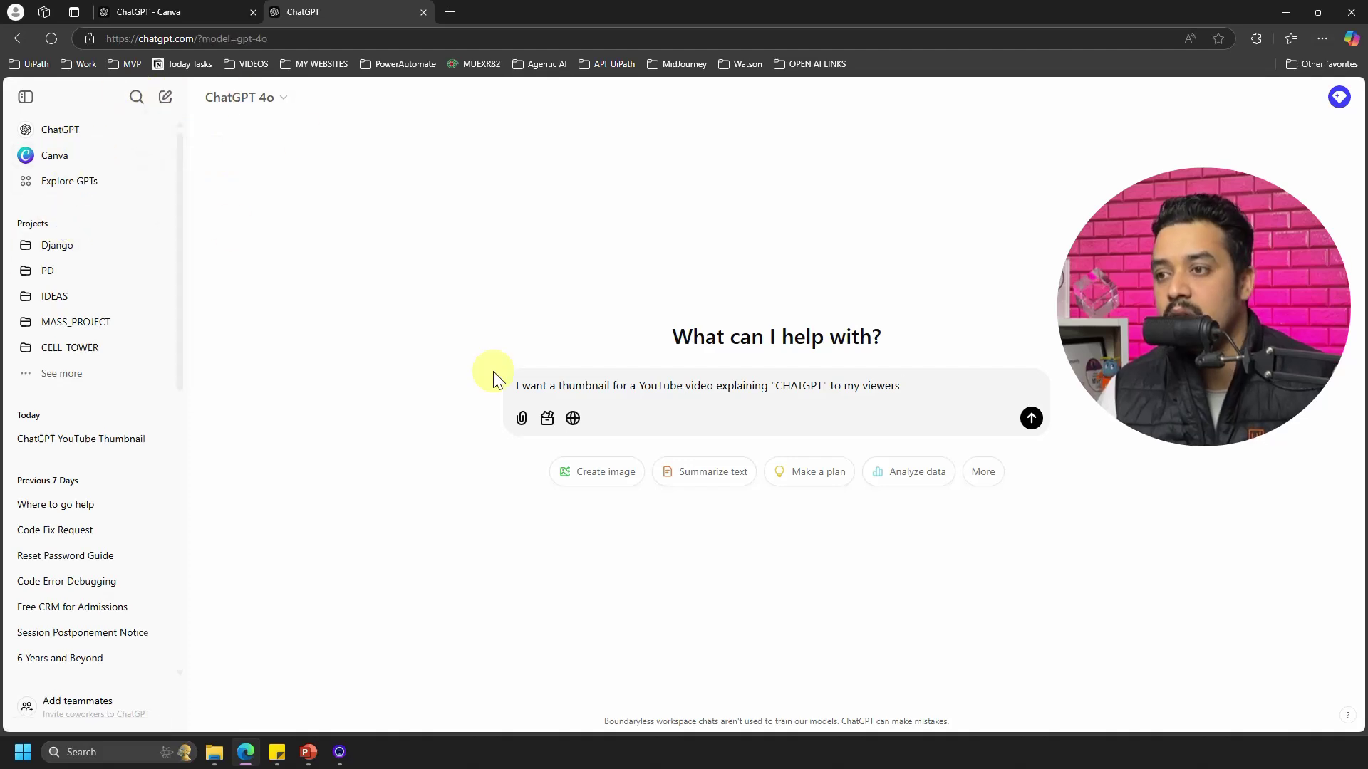
pyautogui.click(1031, 420)
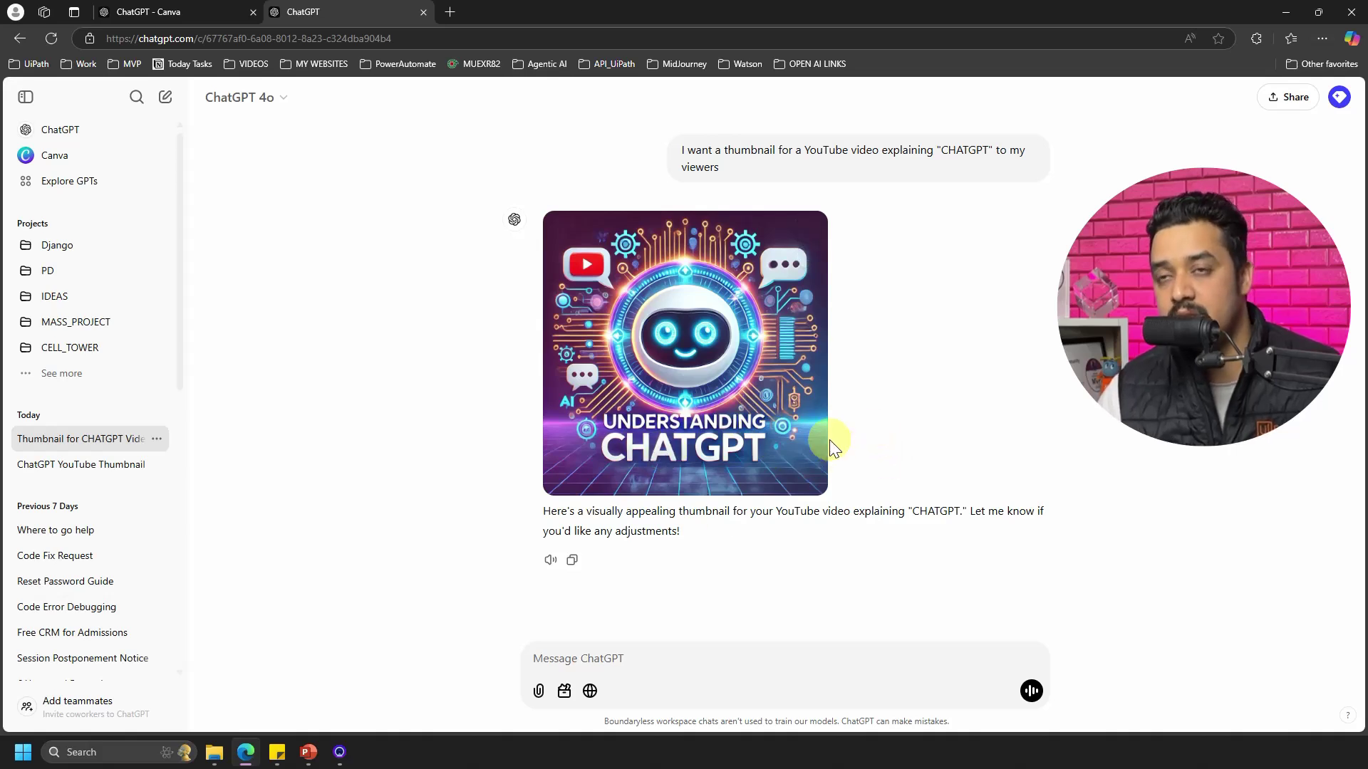
pyautogui.click(178, 12)
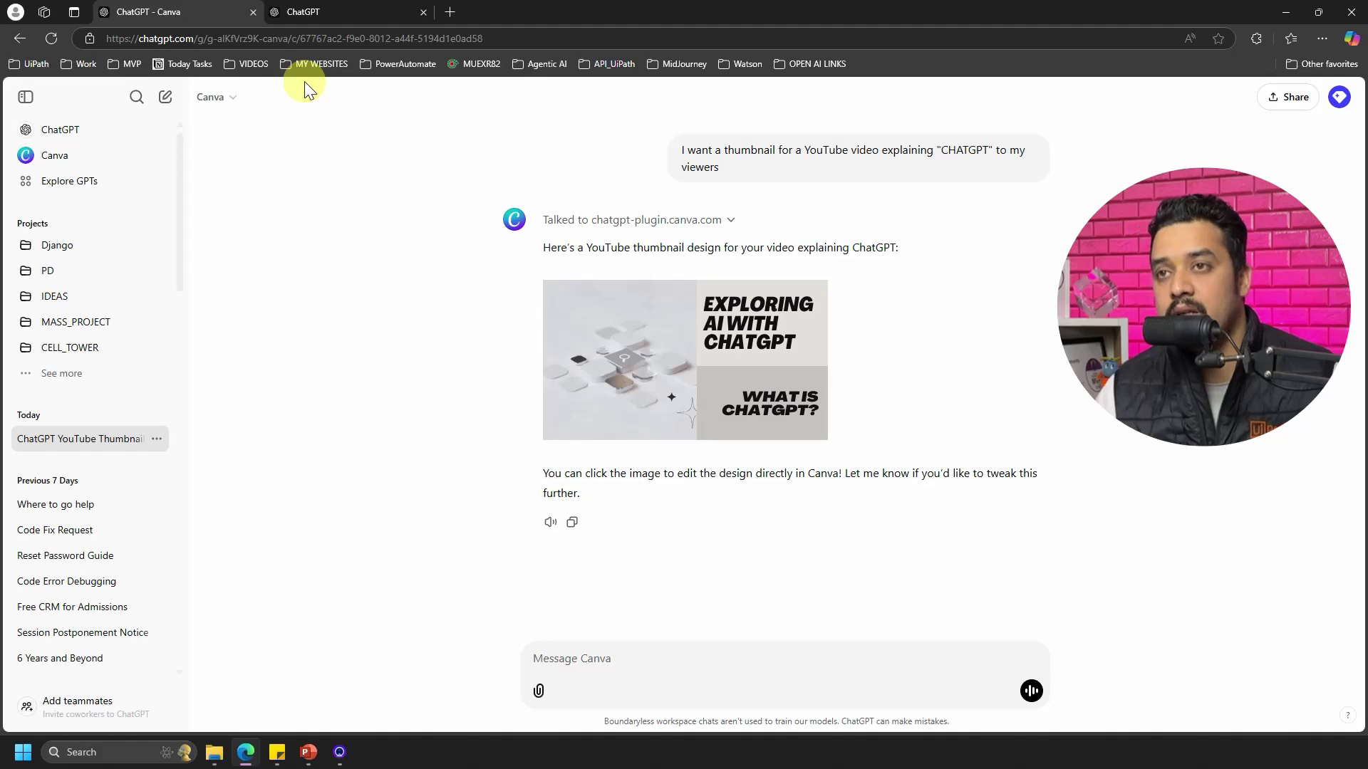
# Switch between the 'Understanding ChatGPT' and Canva thumbnail tabs, then open the Canva thumbnail image
pyautogui.click(322, 12)
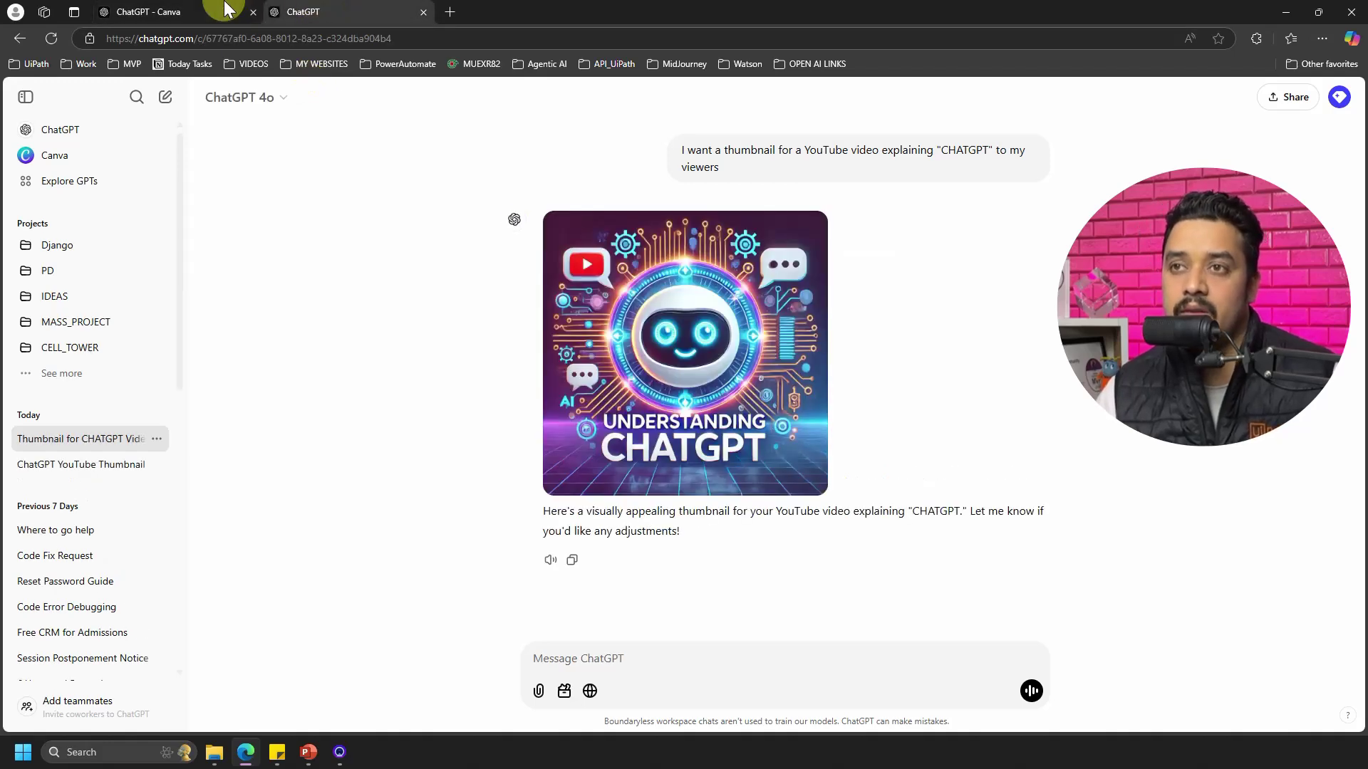
pyautogui.click(181, 11)
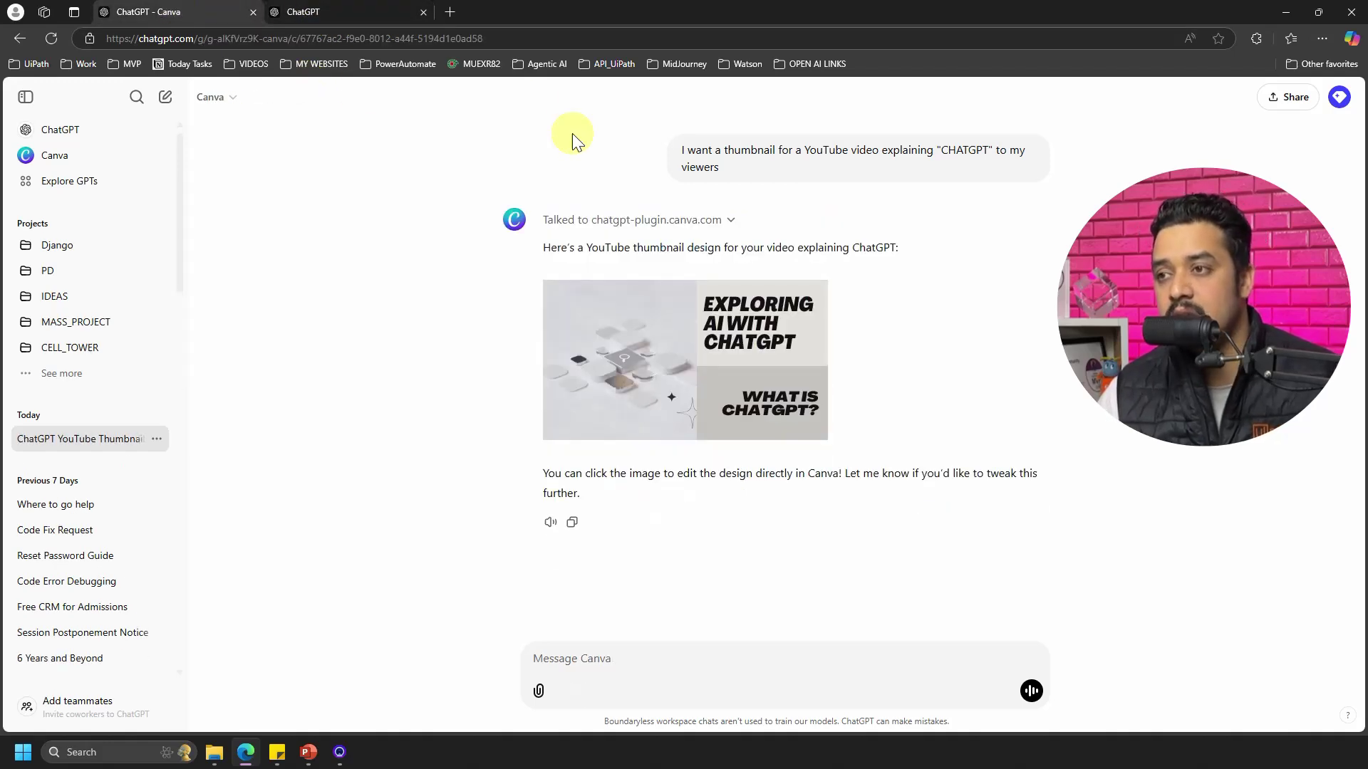
pyautogui.click(296, 10)
pyautogui.click(195, 10)
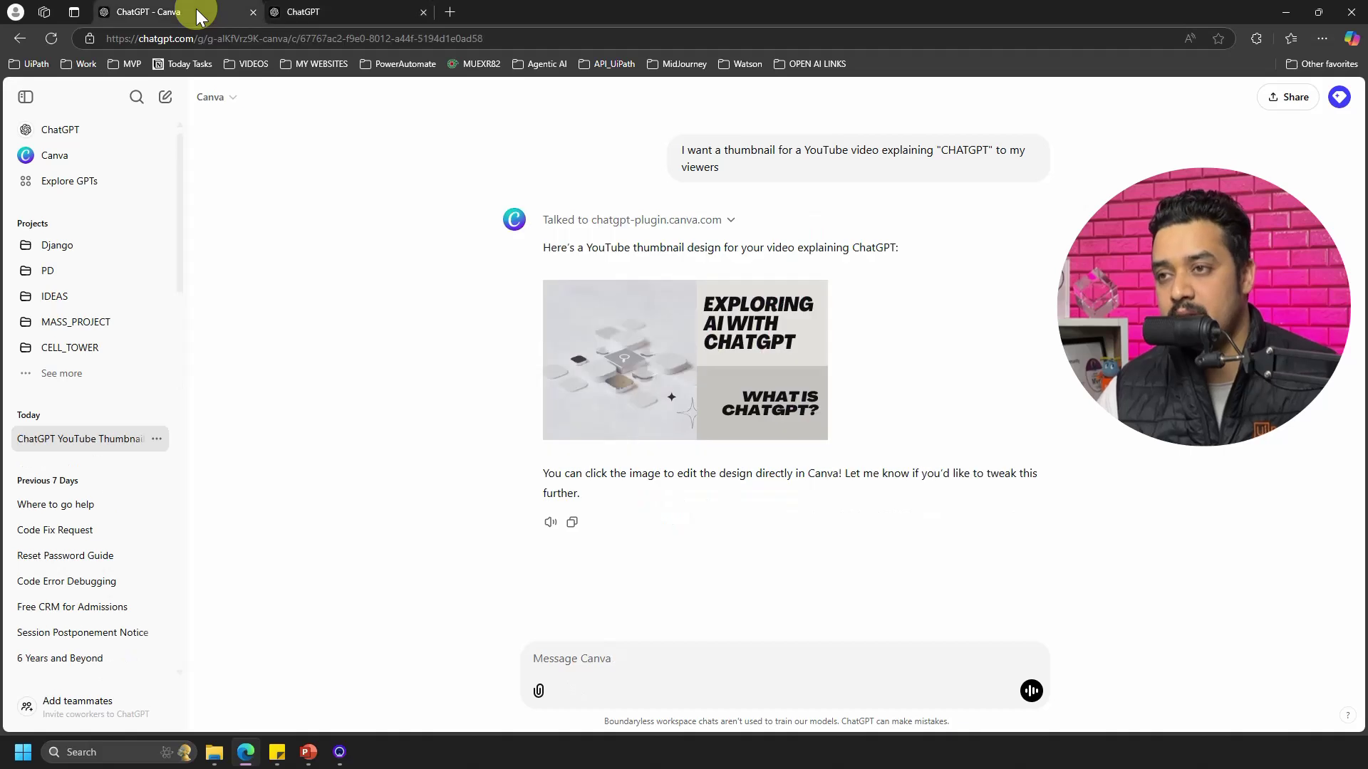
pyautogui.click(335, 9)
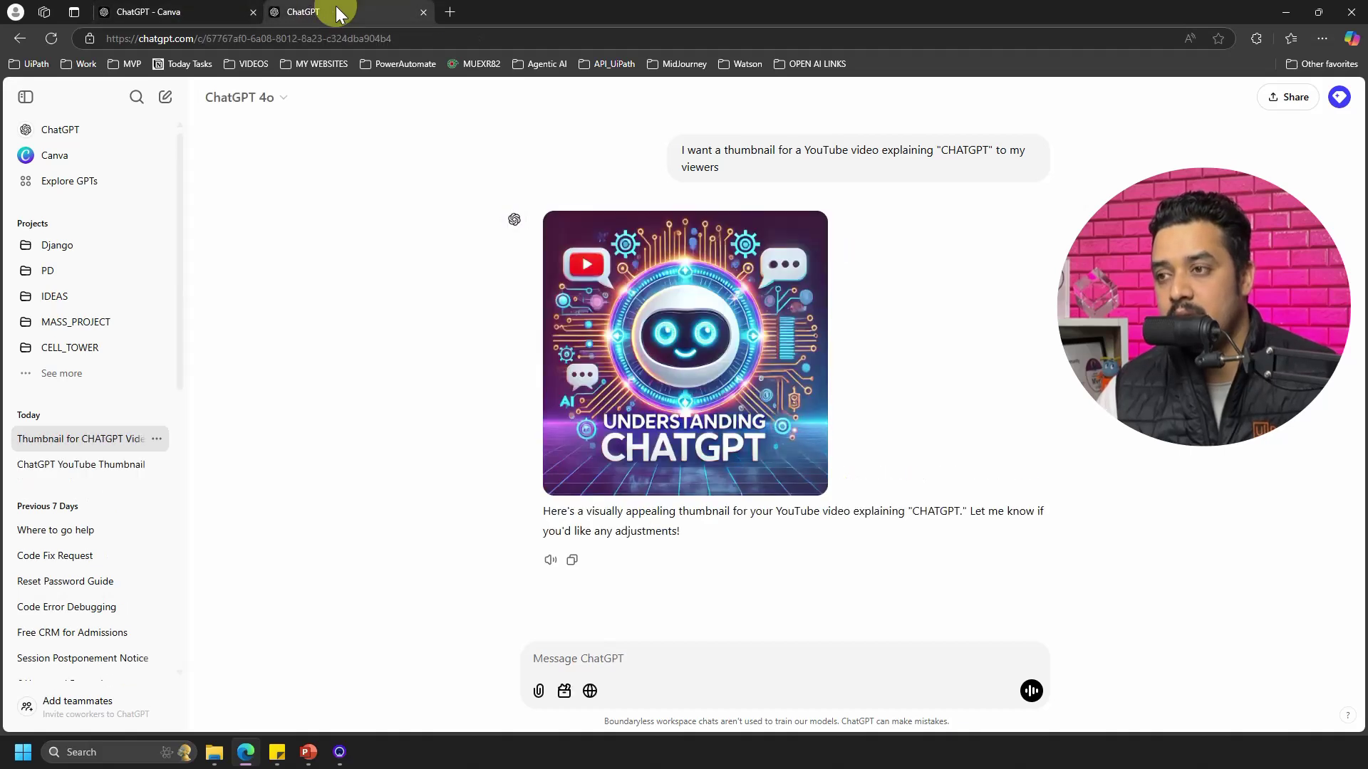
pyautogui.click(185, 14)
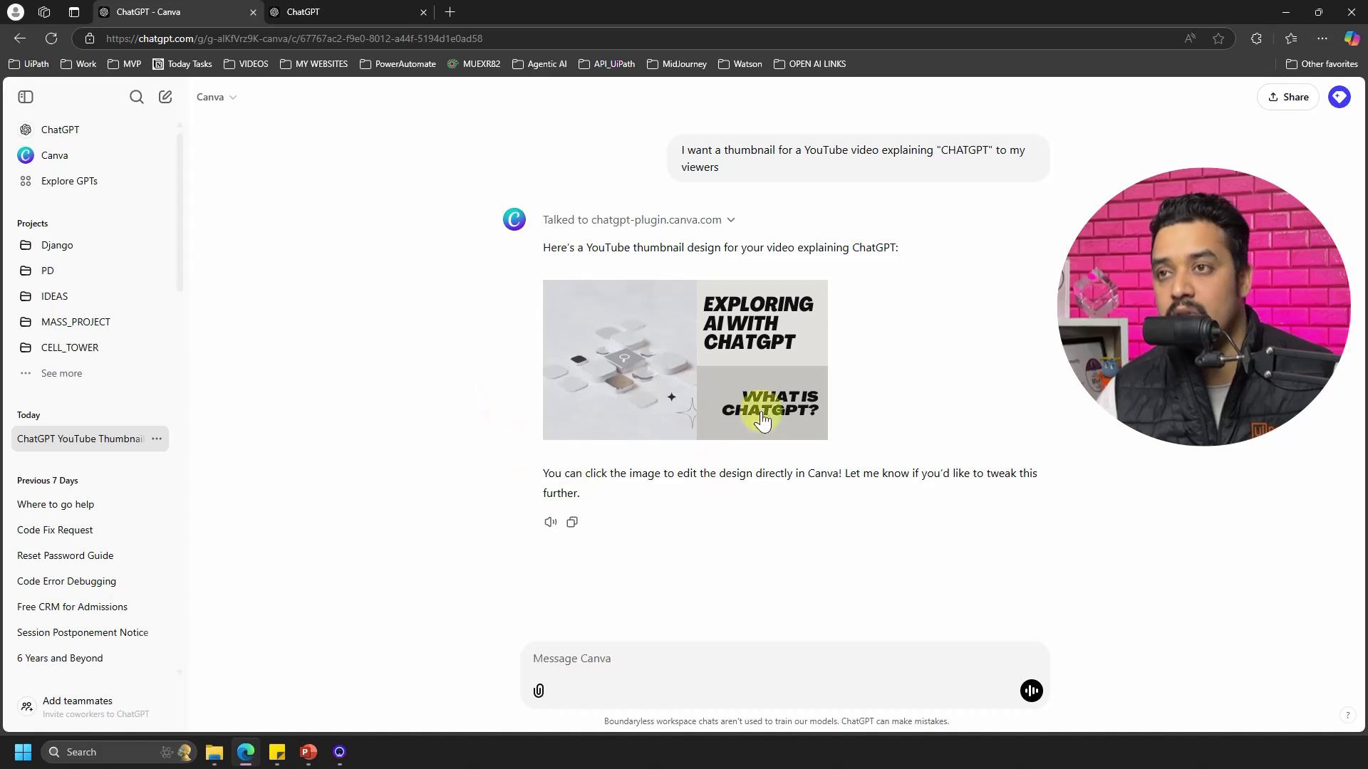
pyautogui.click(330, 11)
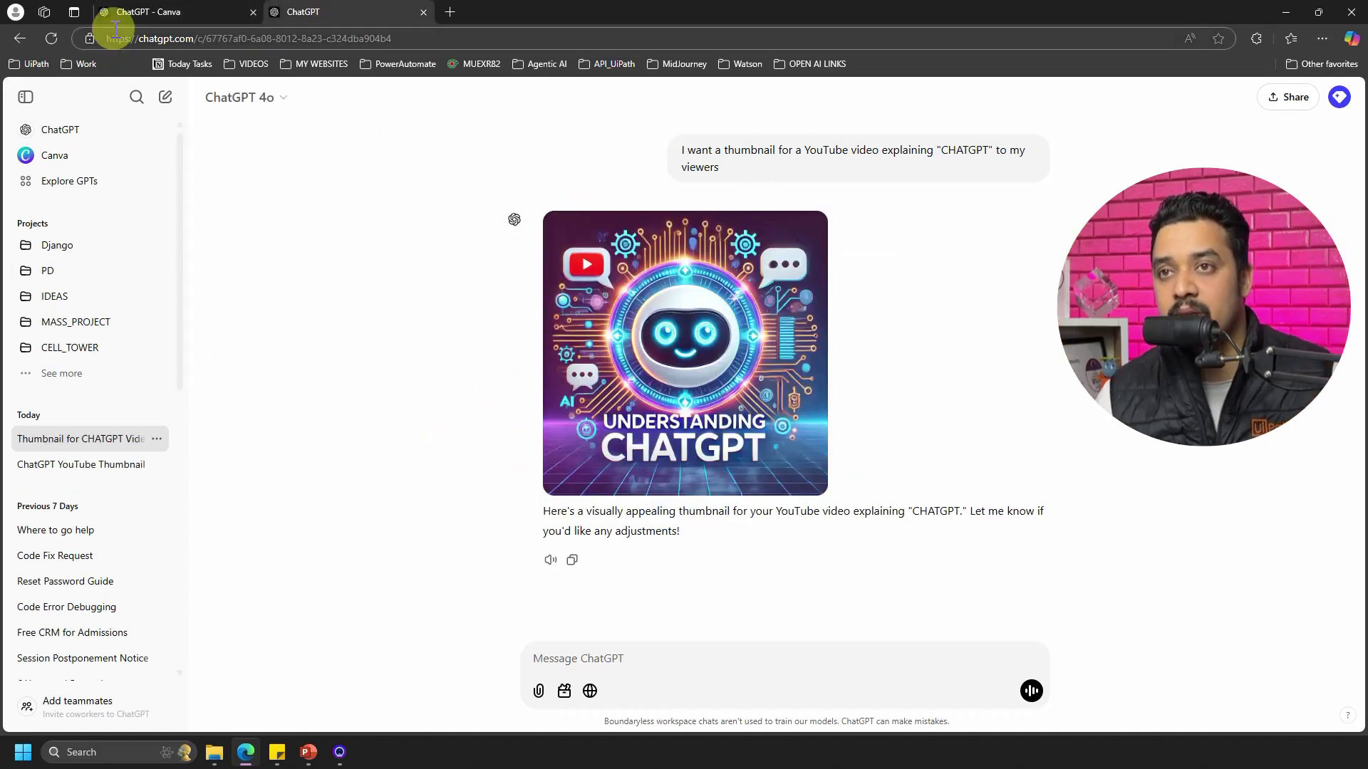
pyautogui.click(142, 12)
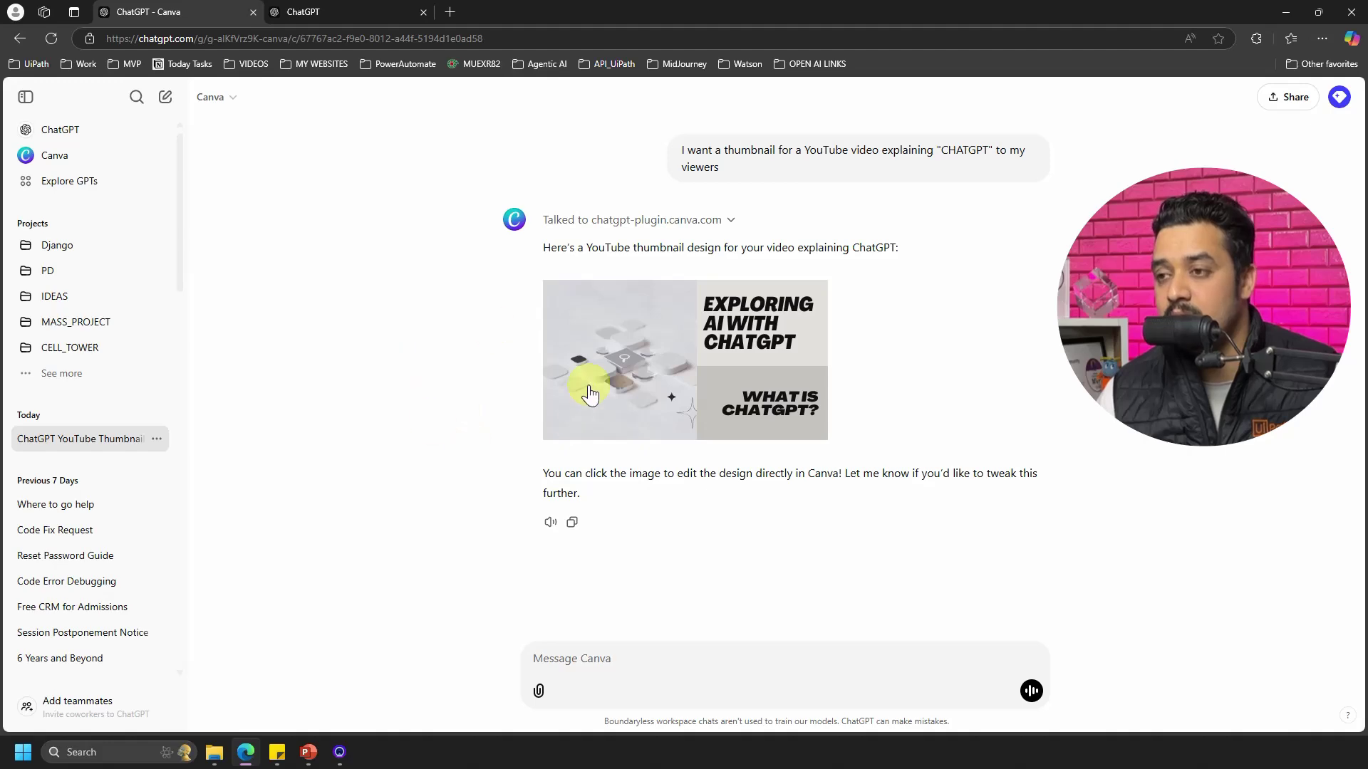
pyautogui.click(651, 365)
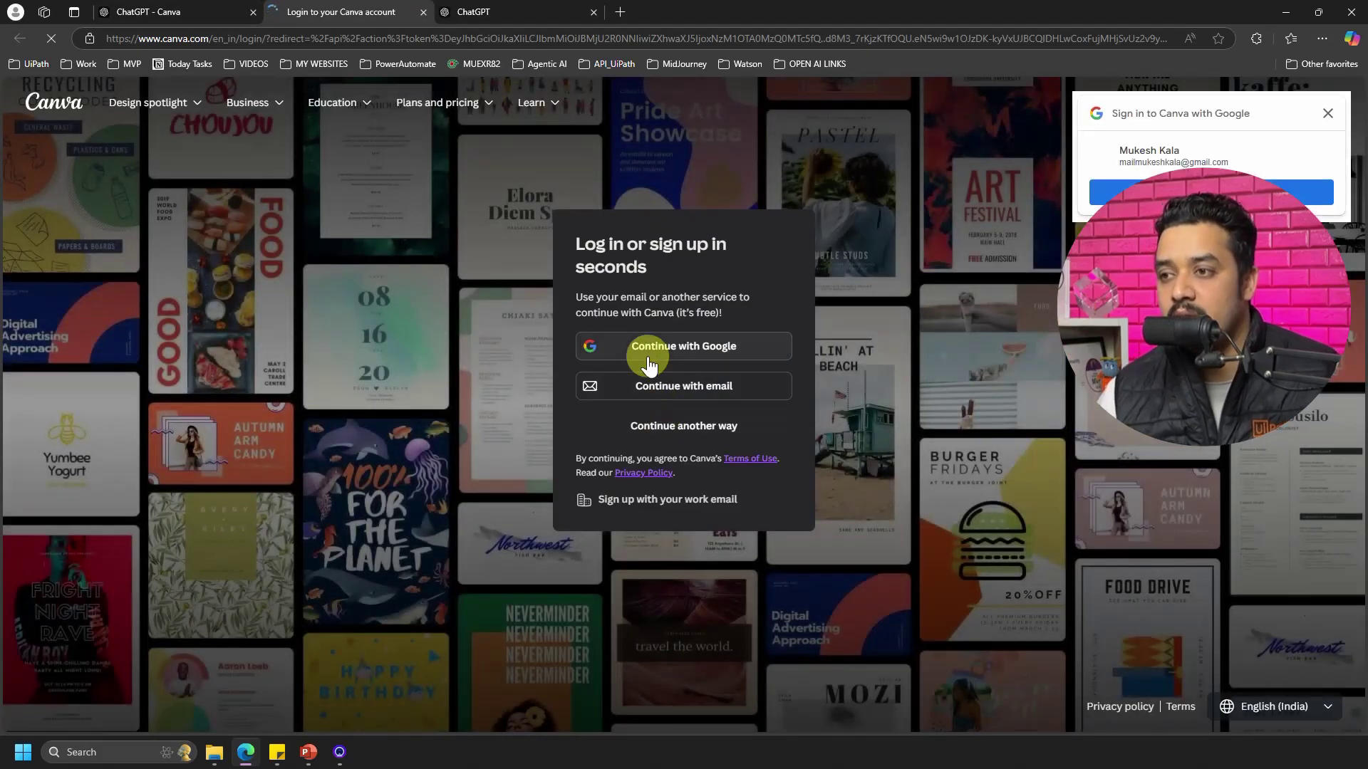
# Sign in to Canva with a Google account, then return to the ChatGPT - Canva tab
pyautogui.click(649, 353)
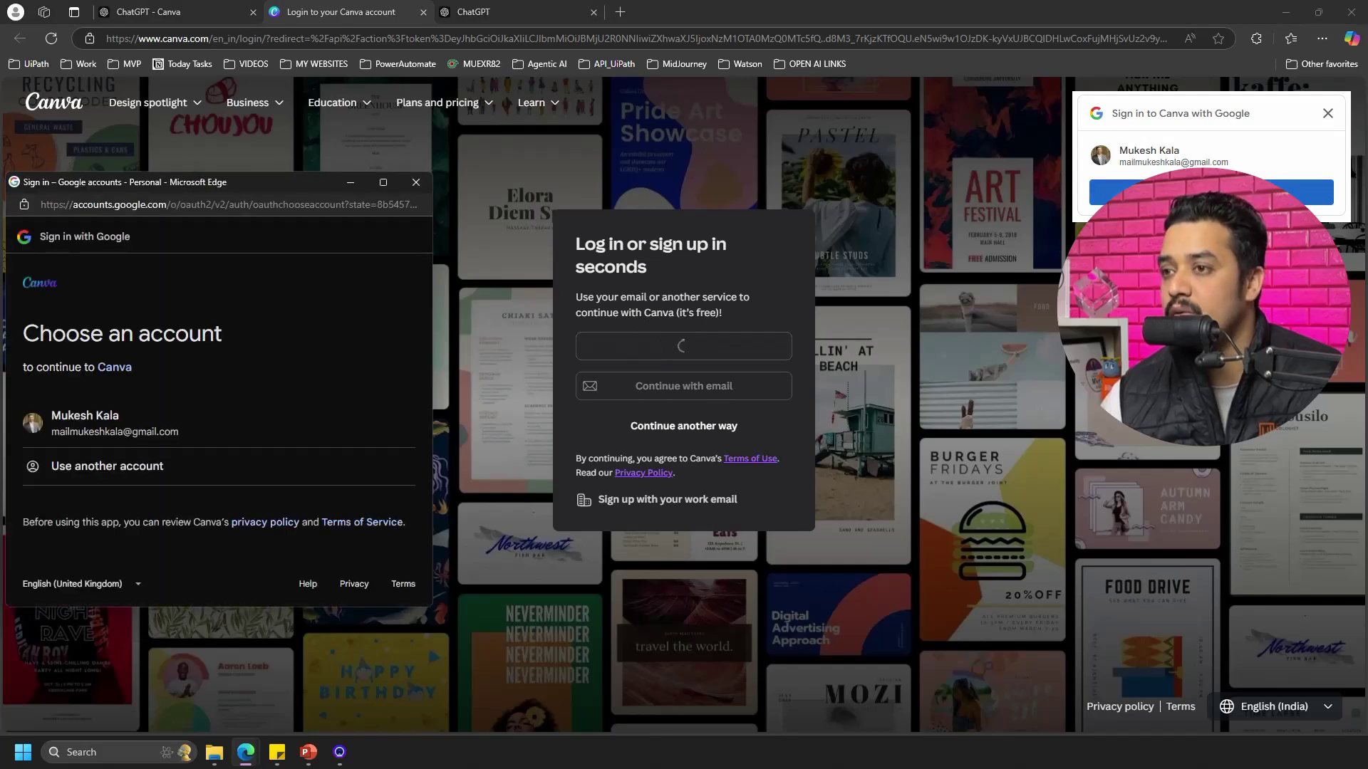
pyautogui.click(1211, 193)
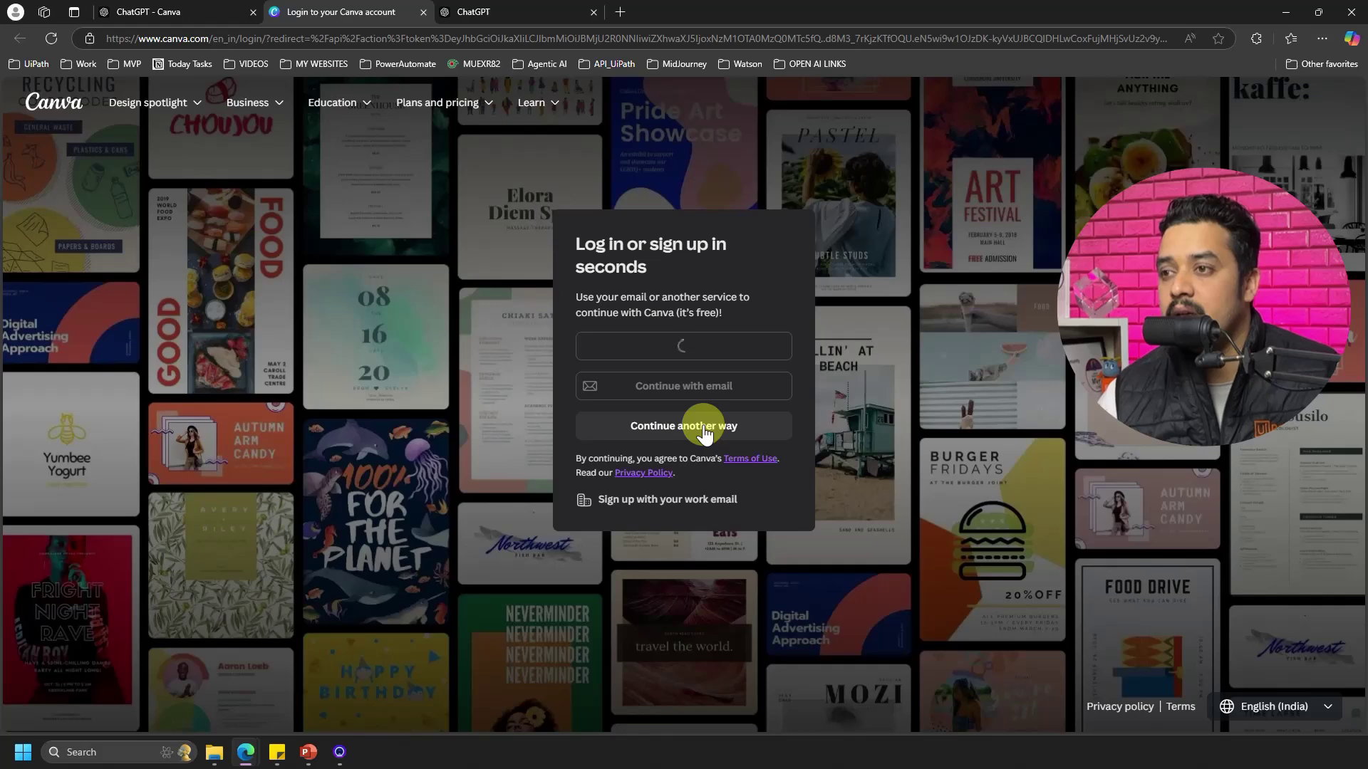
pyautogui.click(171, 13)
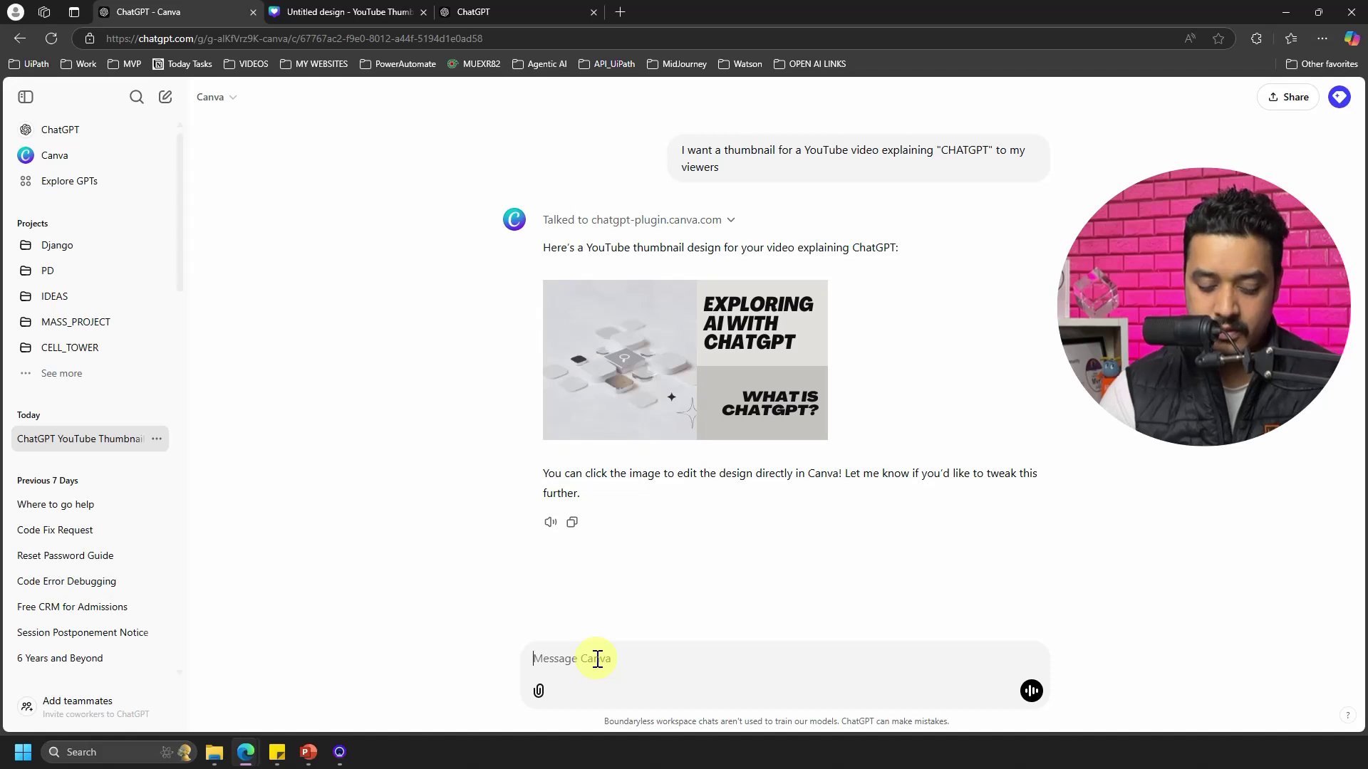
# Send 'give me more options' to the Canva GPT, then select the EXPLORING AI WITH CHATGPT heading in Canva
pyautogui.write('give me more options')
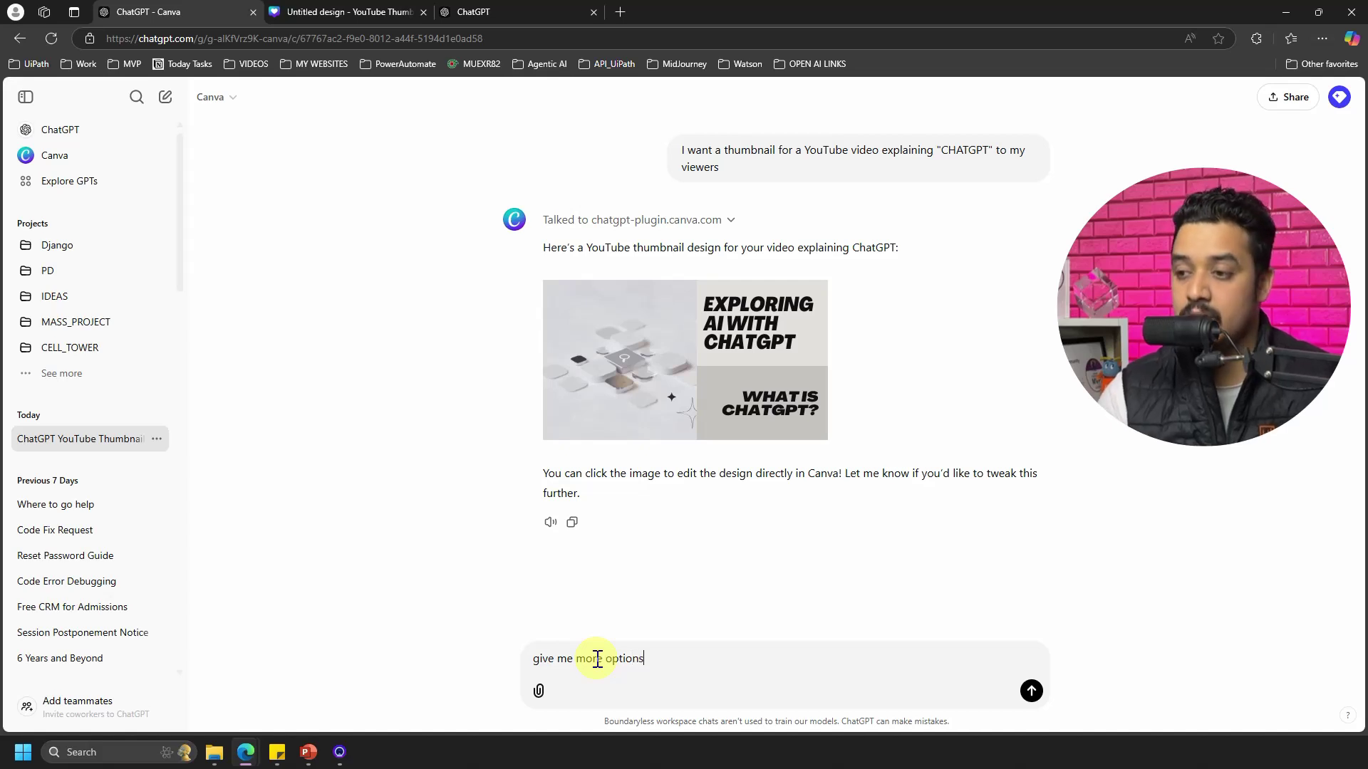
pyautogui.press('Return')
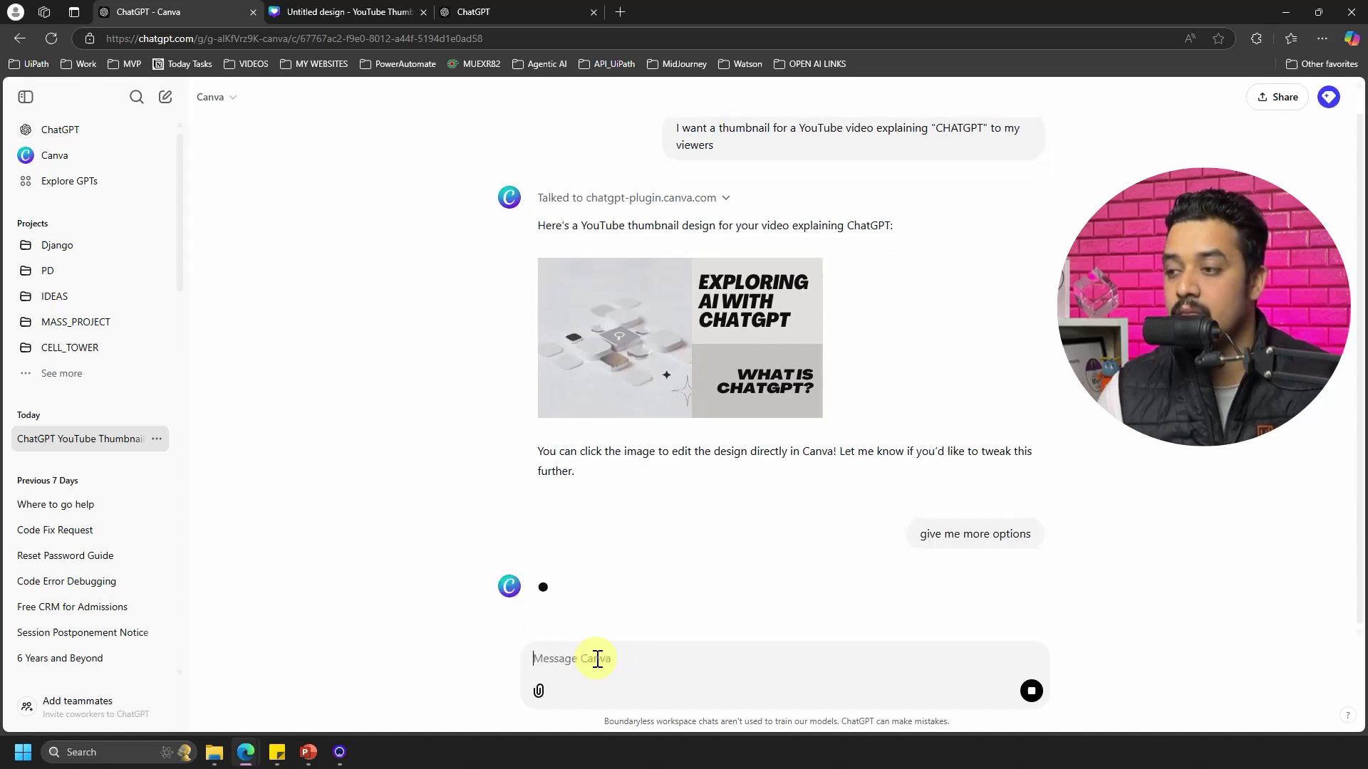
pyautogui.click(324, 10)
pyautogui.click(918, 314)
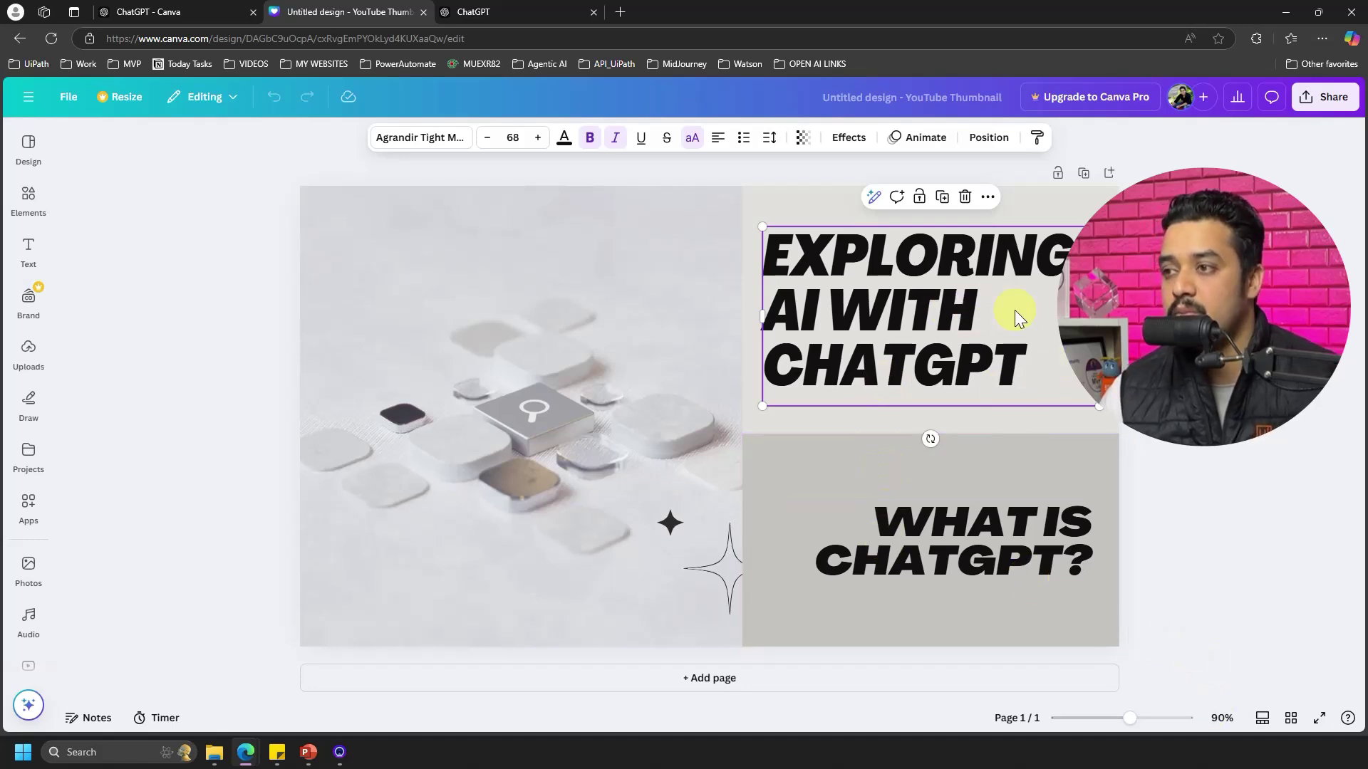
# Check the WHAT IS CHATGPT? and EXPLORING AI WITH CHATGPT text boxes, then go to the GPT-4o tab
pyautogui.click(1019, 559)
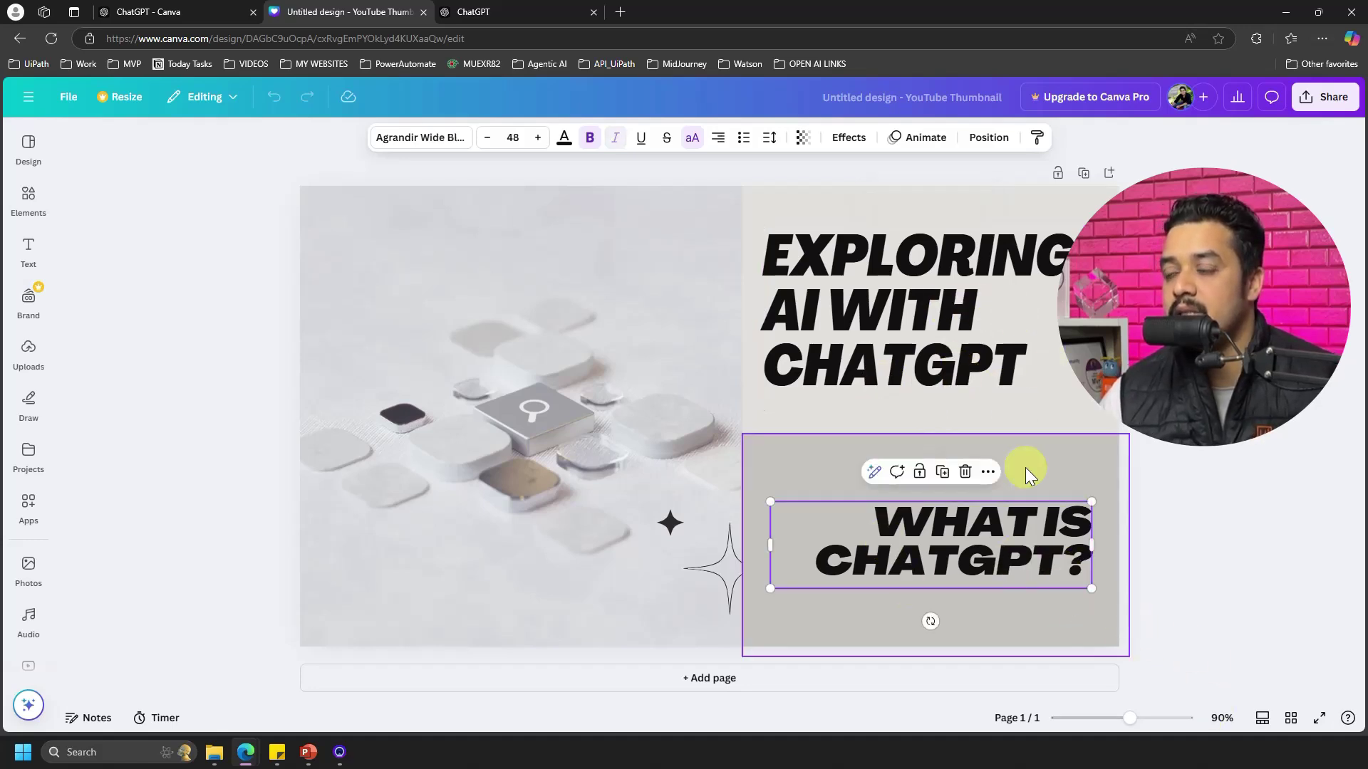
pyautogui.click(919, 340)
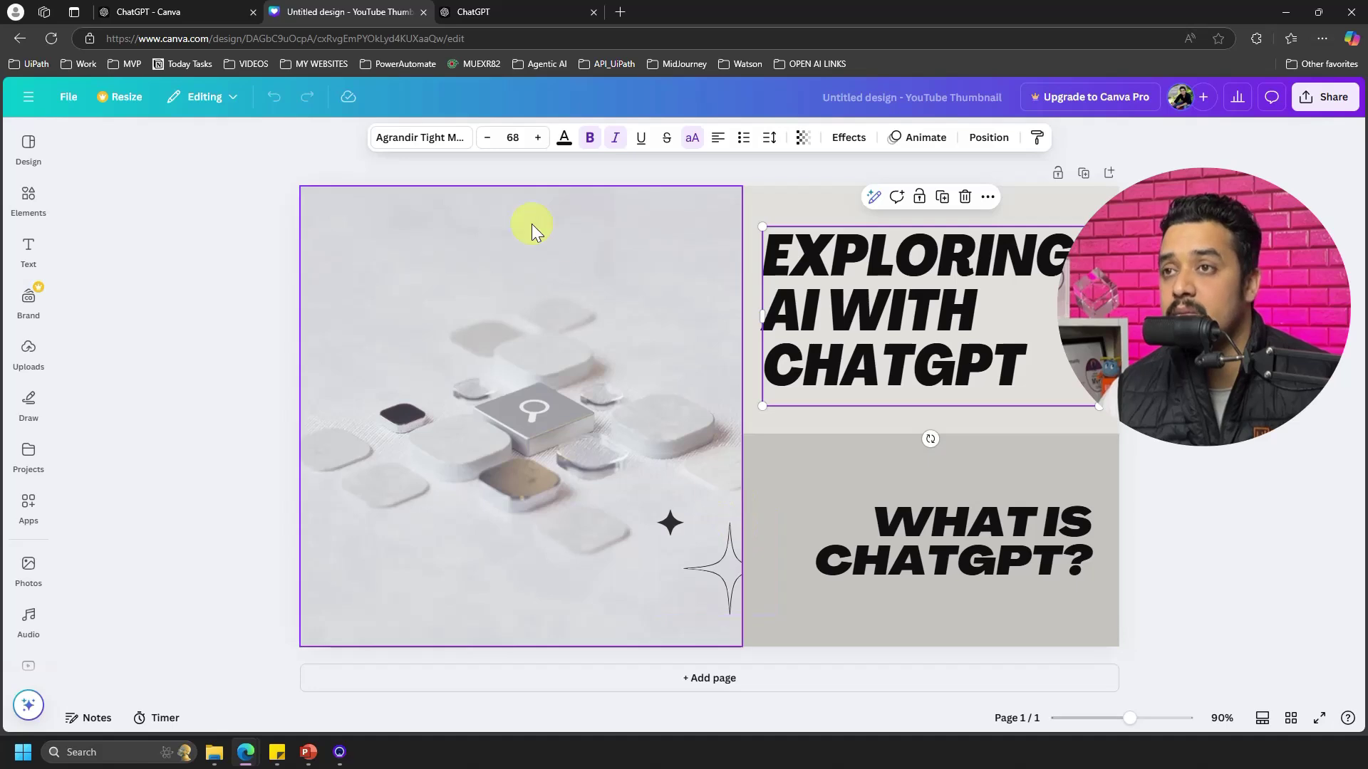
pyautogui.click(473, 12)
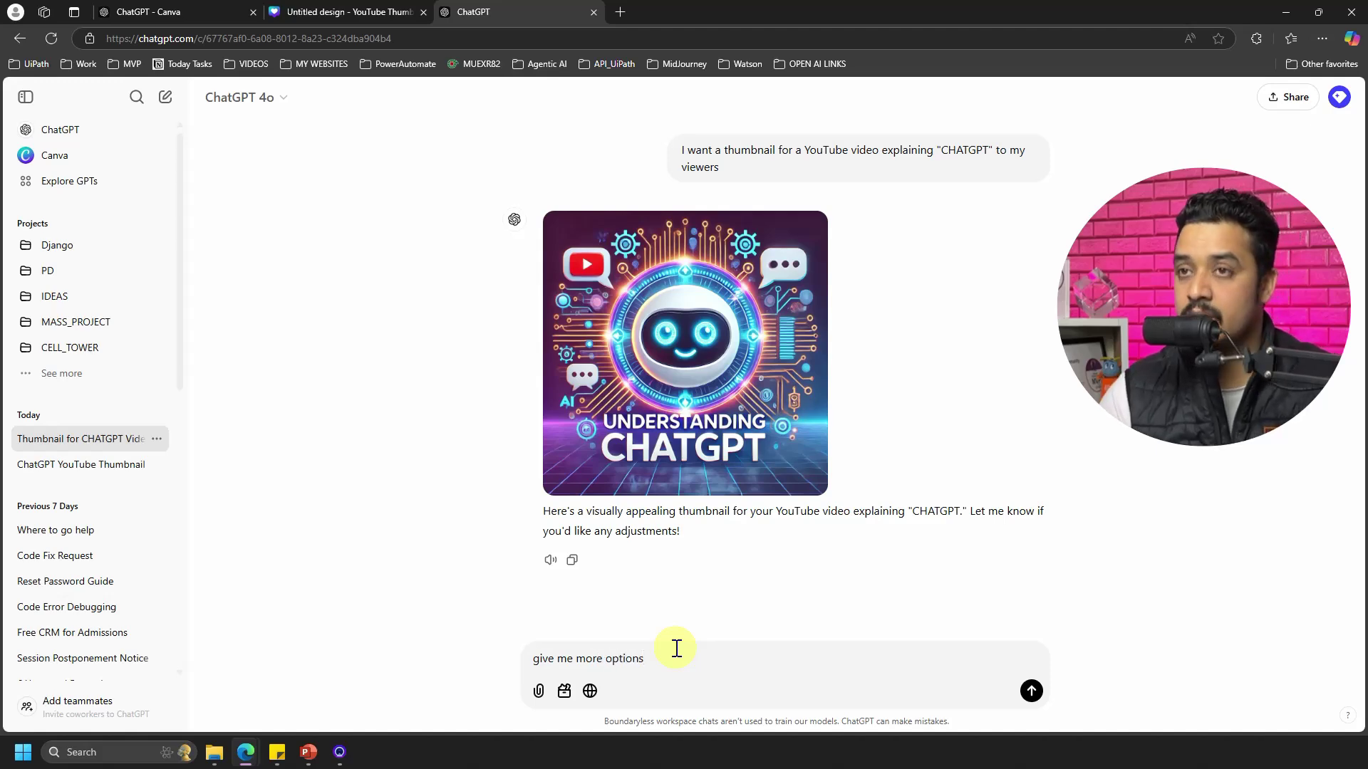
# Send 'give me more options' to GPT-4o, allow the Canva GPT's action, and review both new sets of thumbnails
pyautogui.press('Return')
pyautogui.click(210, 11)
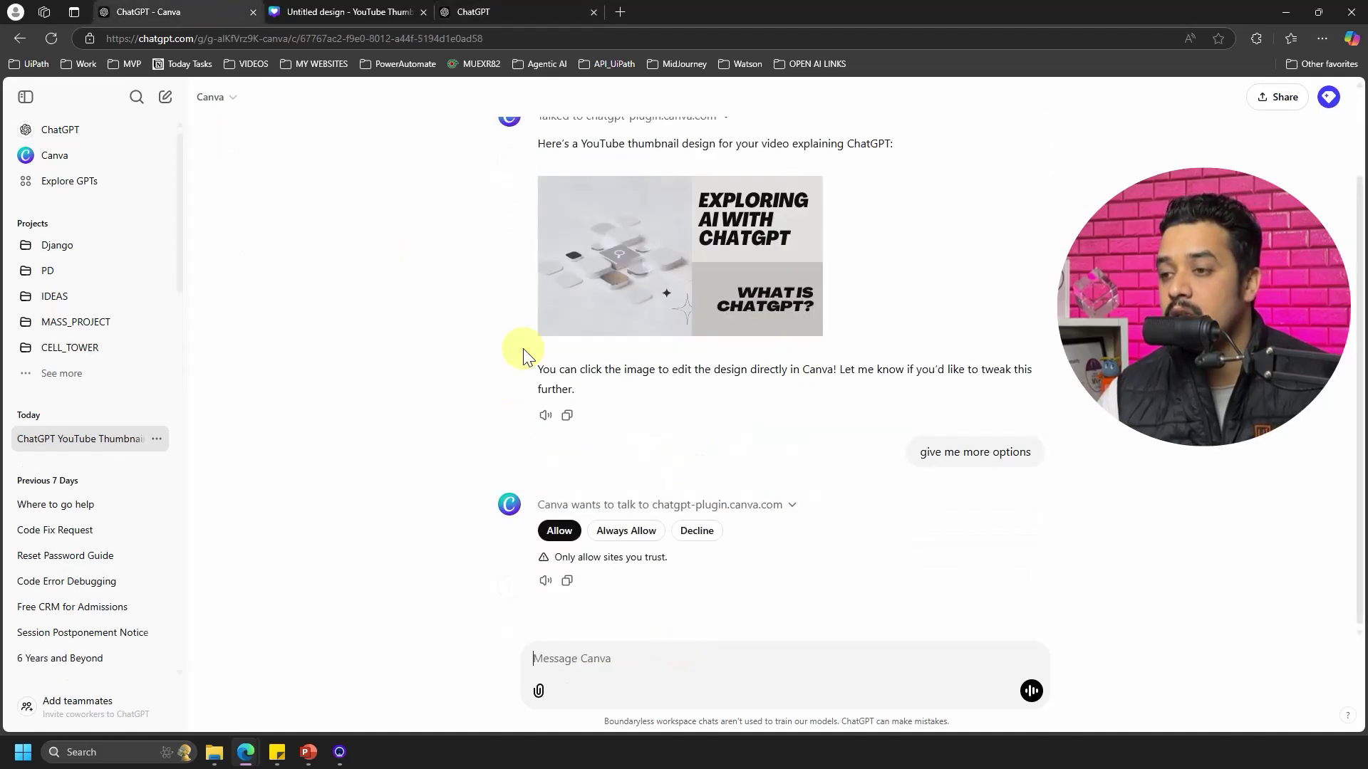
pyautogui.click(559, 530)
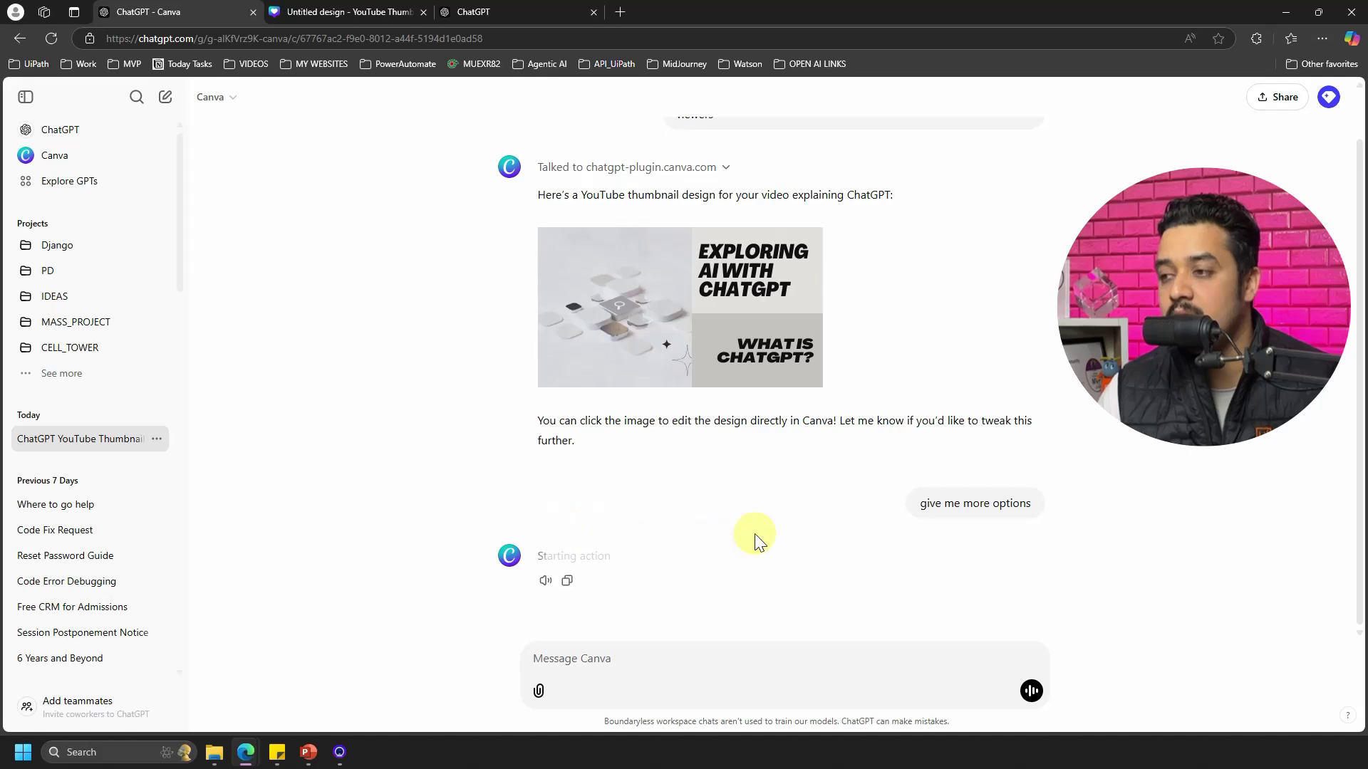
pyautogui.click(484, 12)
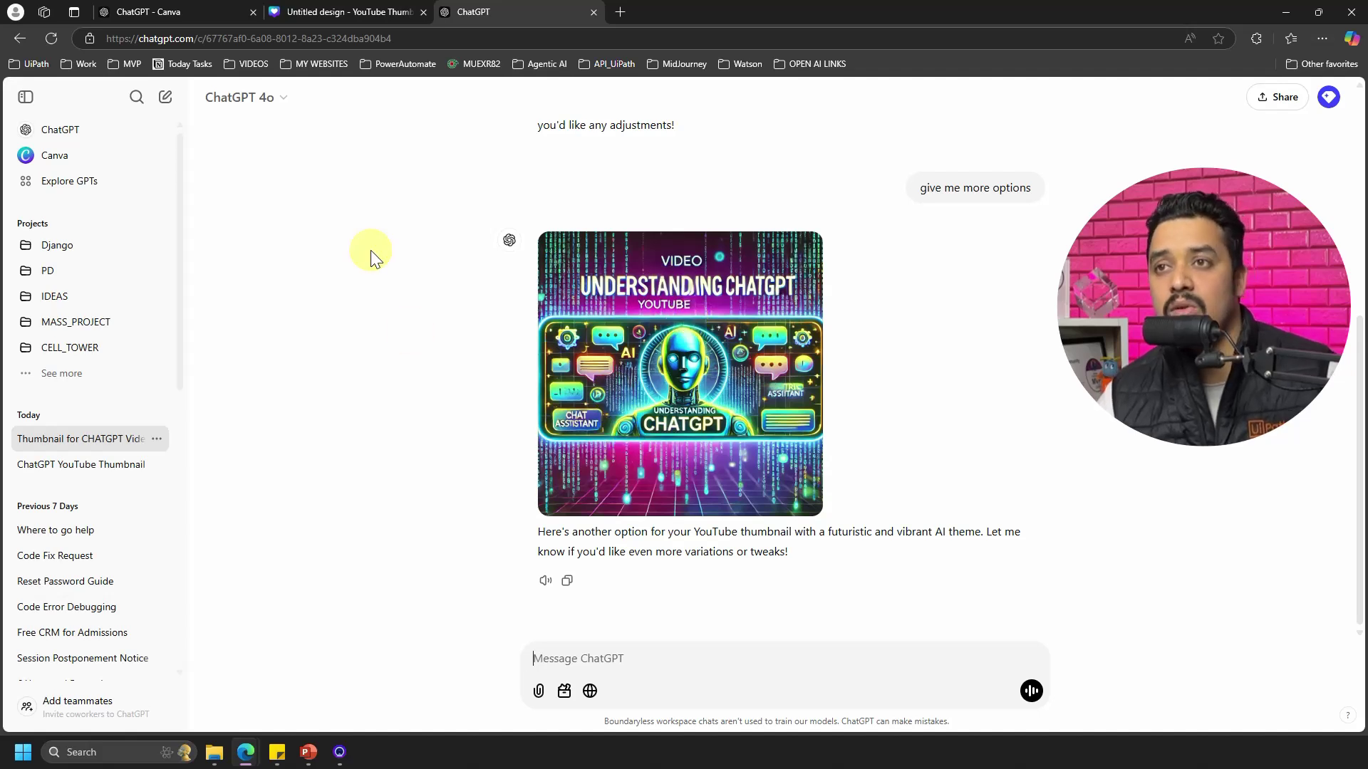
pyautogui.hotkey('ctrl', 'shift', 'Tab')
pyautogui.hotkey('ctrl', 'shift', 'Tab')
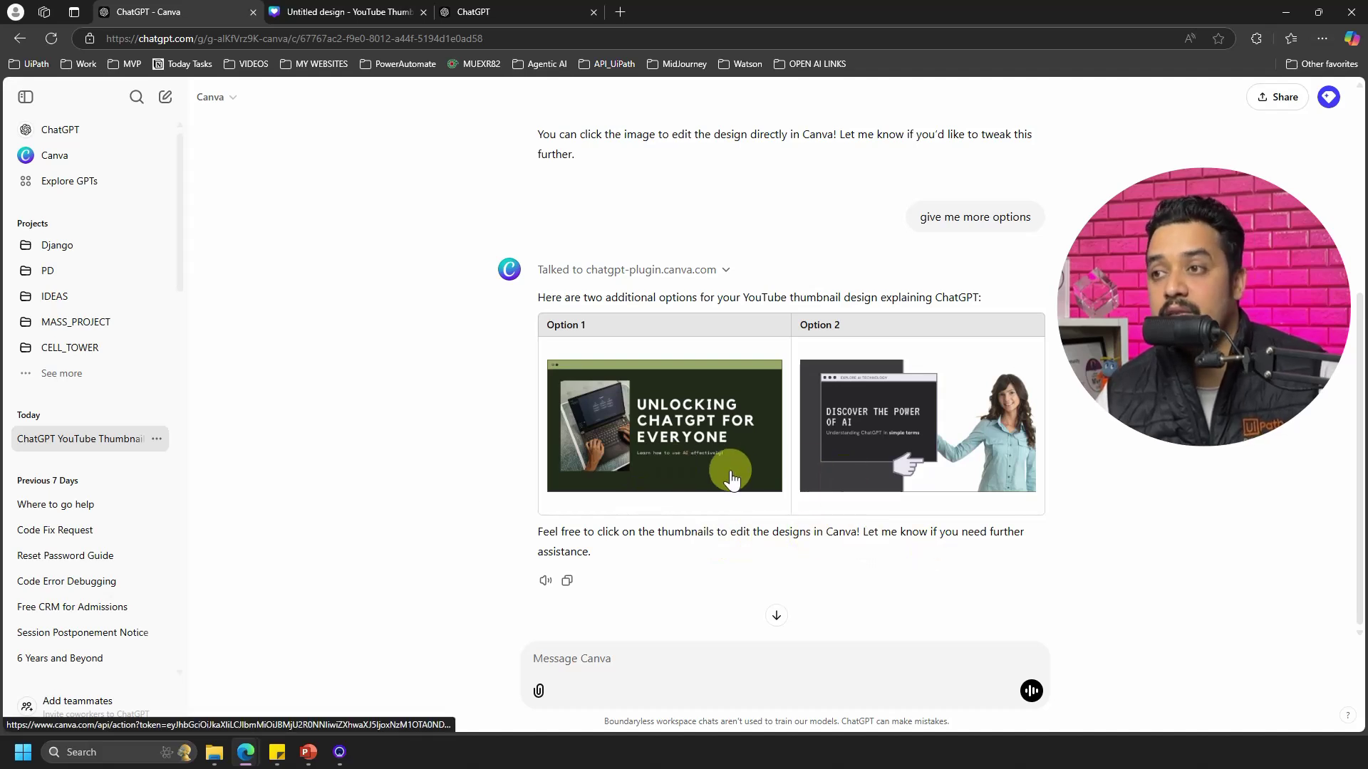
pyautogui.scroll(5, 732, 473)
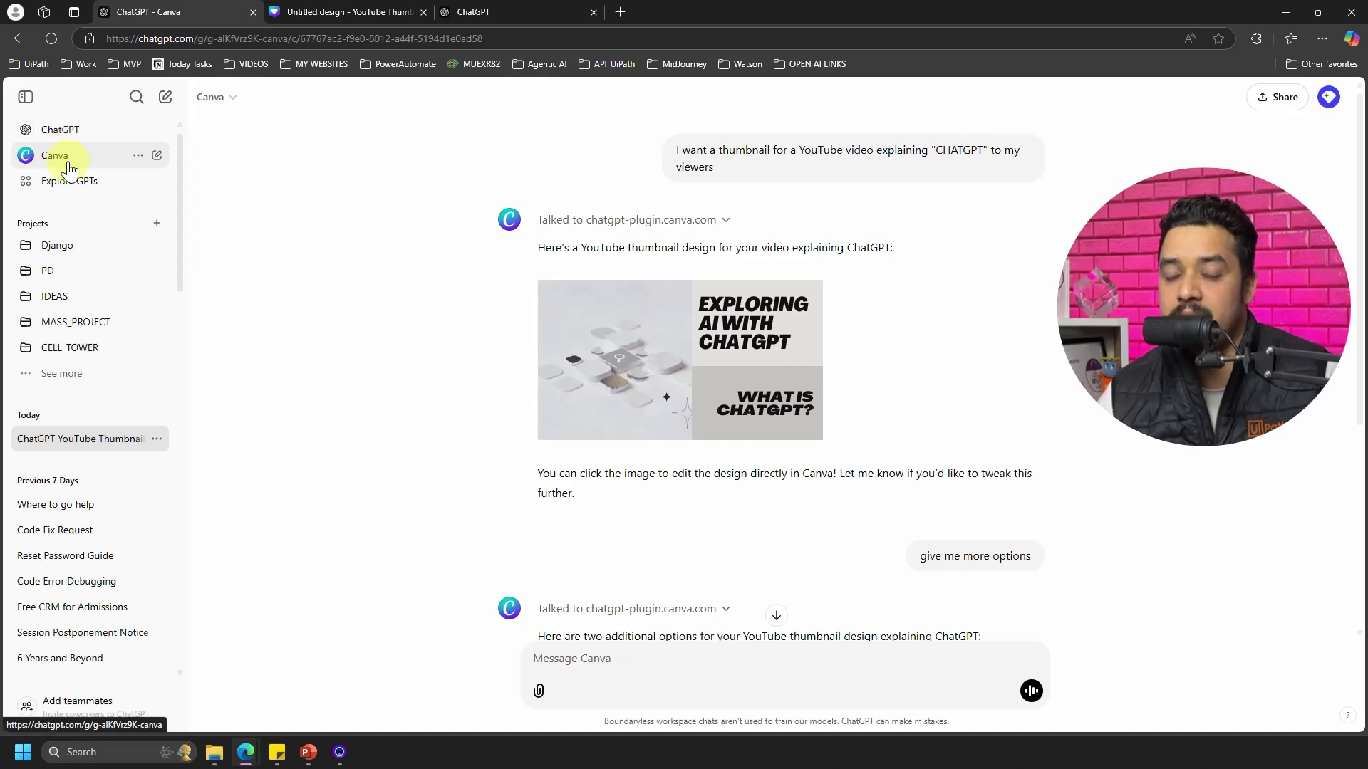
# Look over the GPT-4o chat's results, then return to the Canva GPT conversation
pyautogui.click(484, 12)
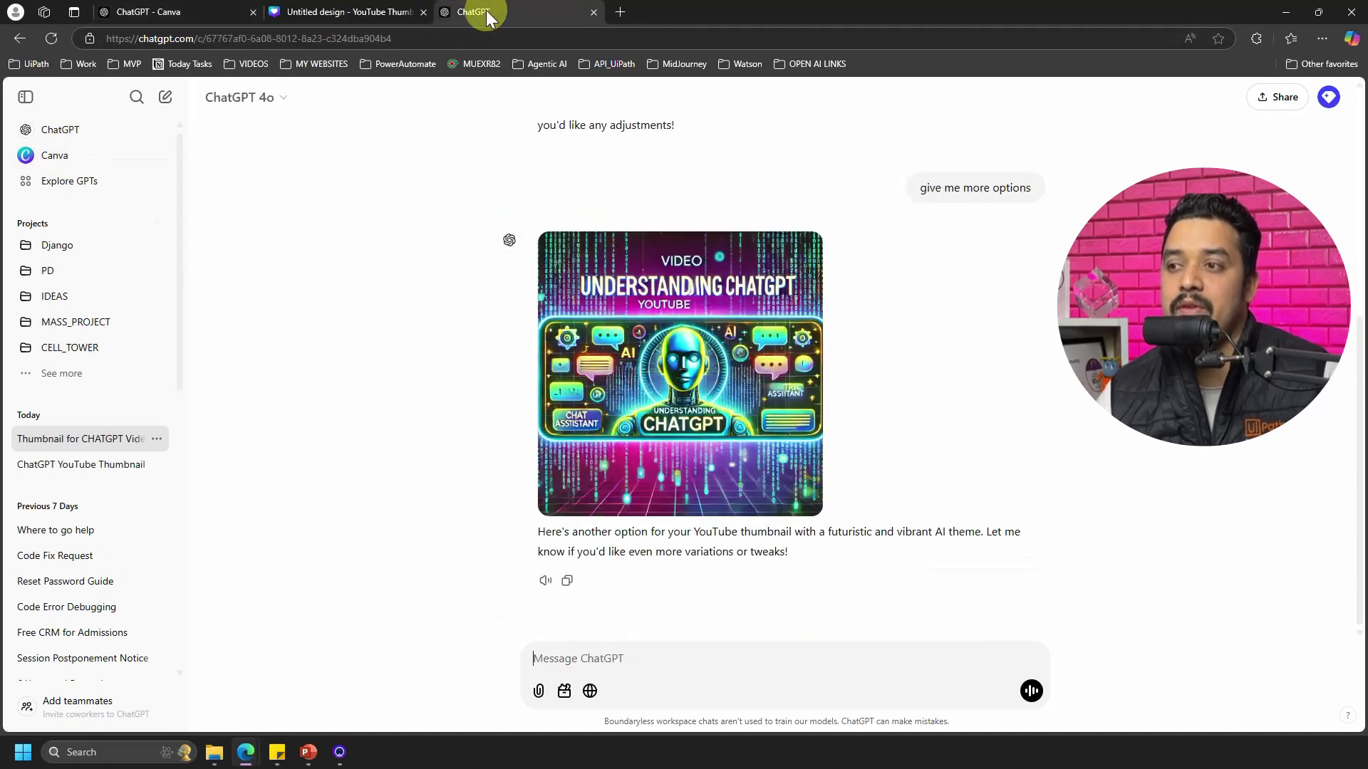
pyautogui.scroll(6, 780, 349)
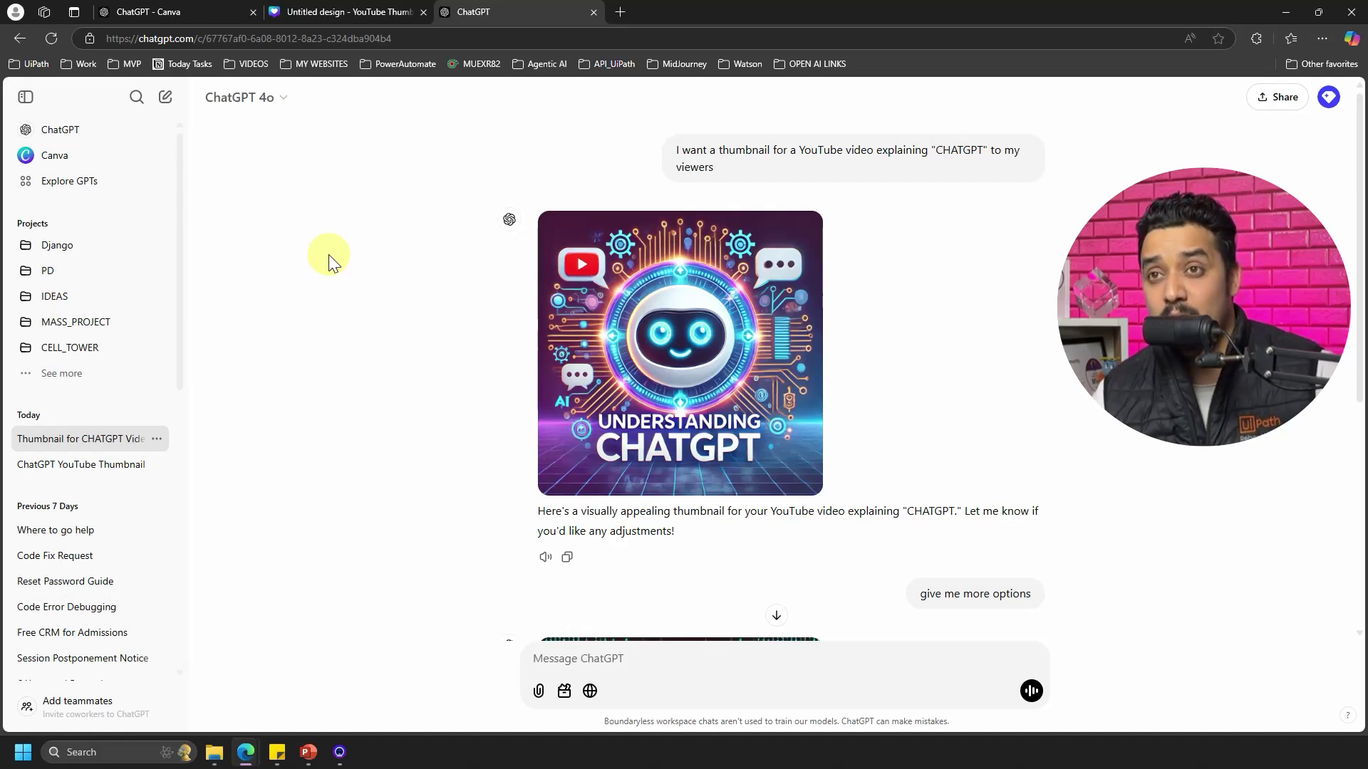
pyautogui.click(199, 12)
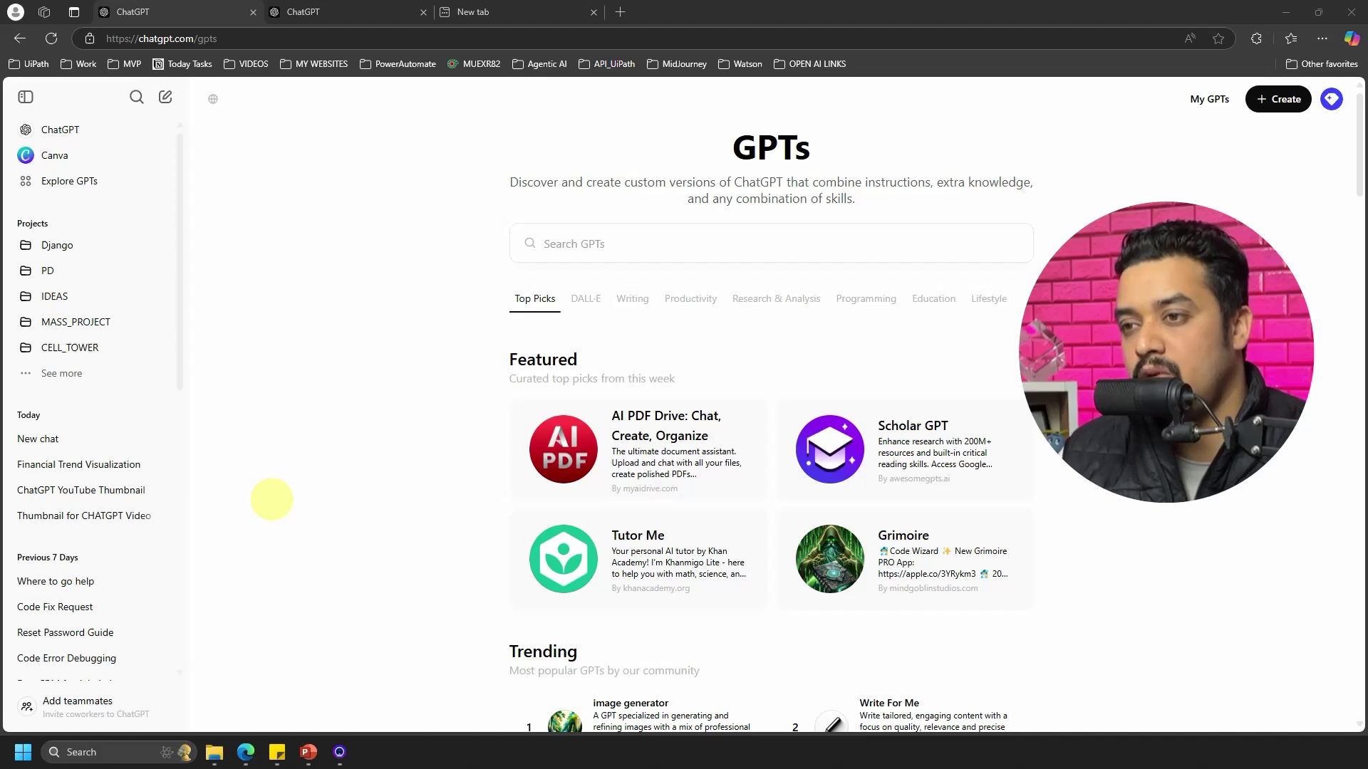
# Review the AI PDF Drive GPT's details card and start a chat with it
pyautogui.scroll(-1, 518, 376)
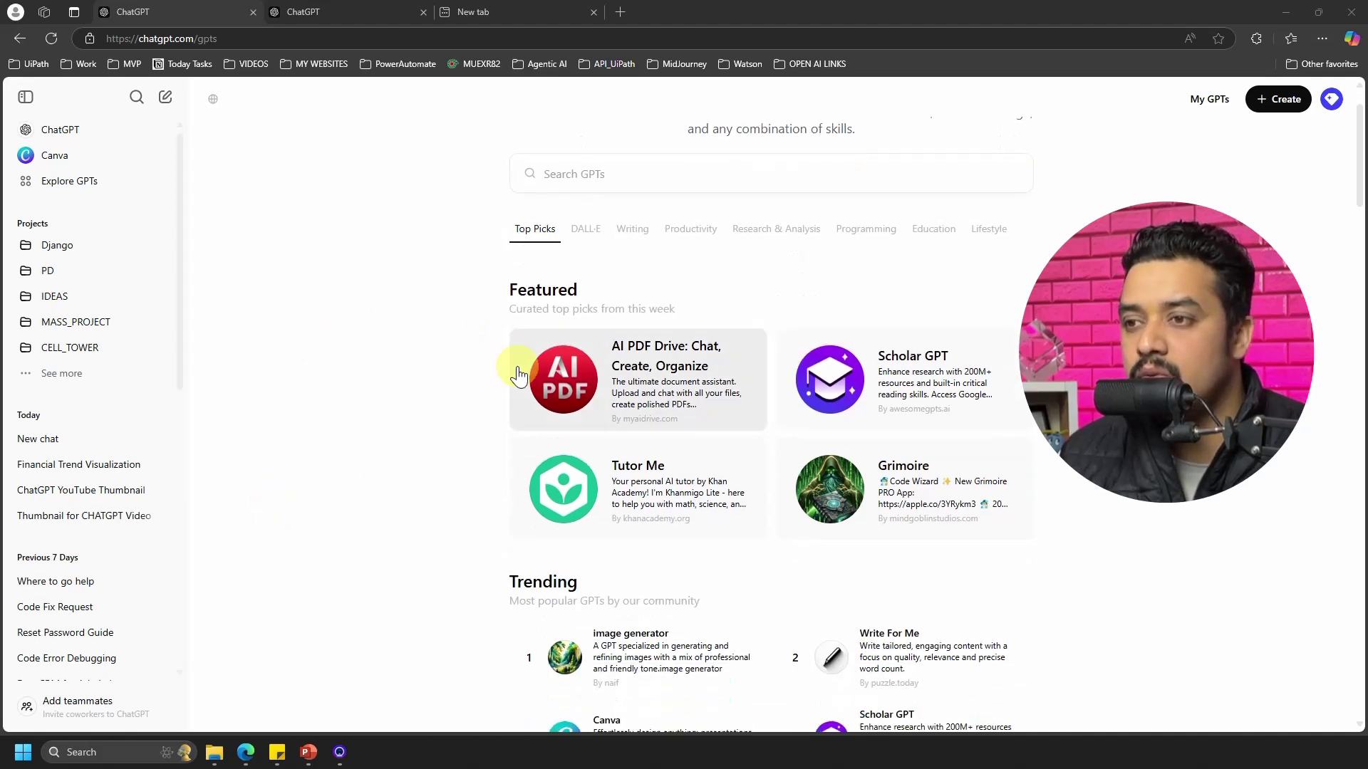
pyautogui.scroll(1, 519, 376)
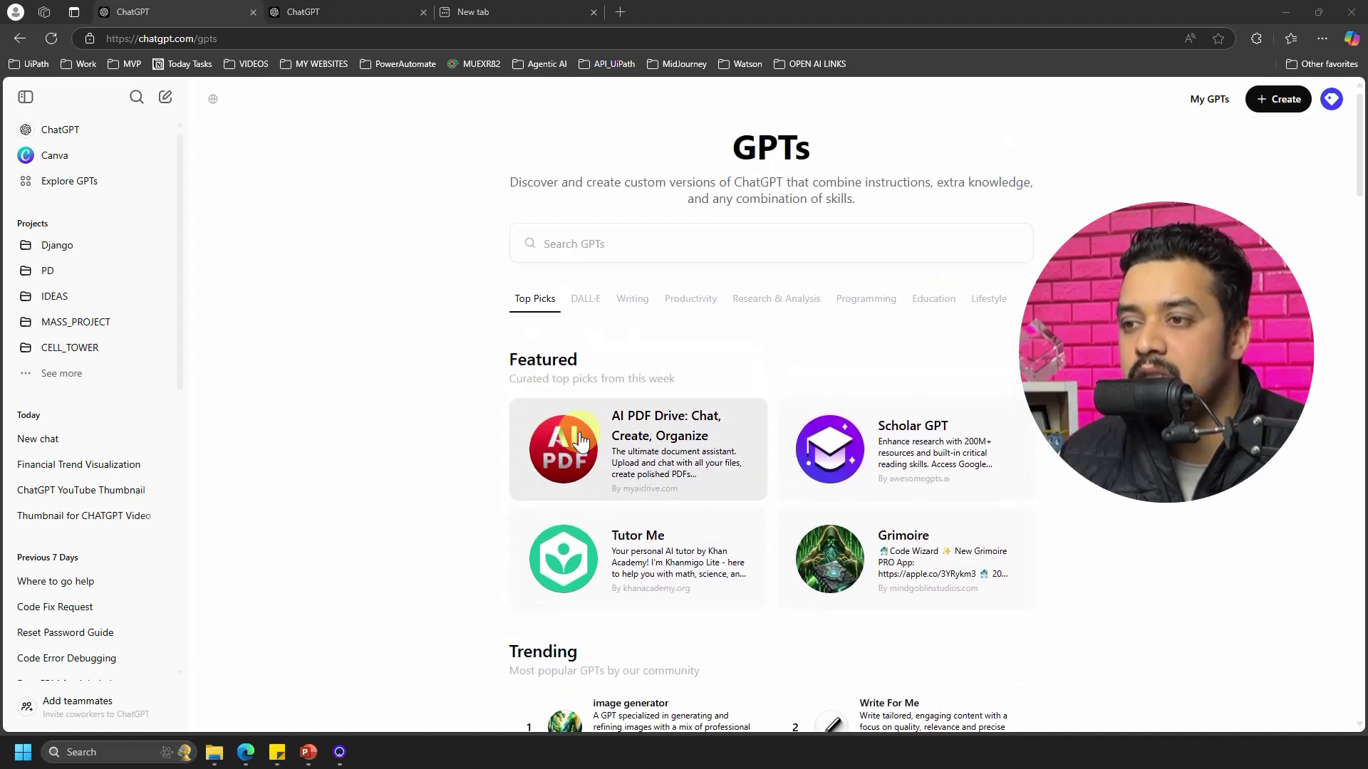
pyautogui.click(646, 434)
pyautogui.scroll(-3, 627, 498)
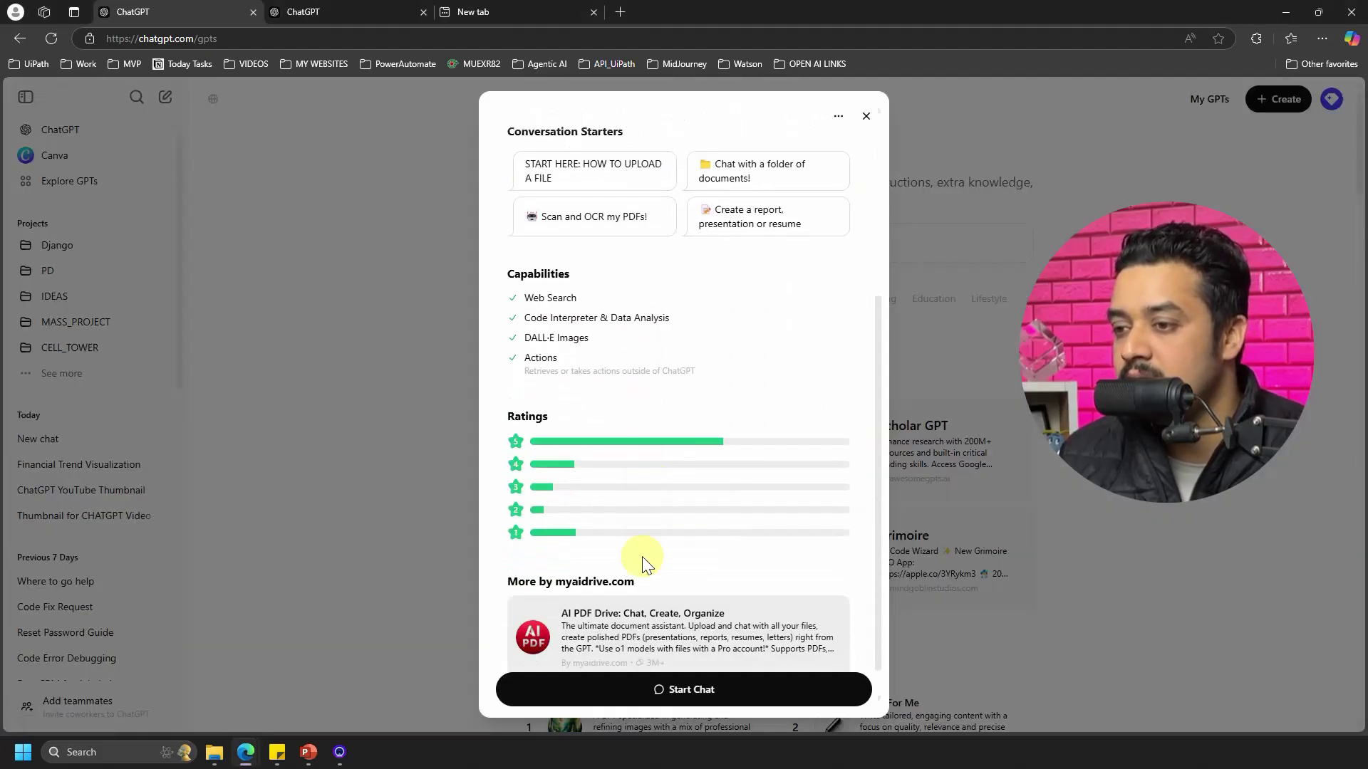
pyautogui.scroll(1, 571, 326)
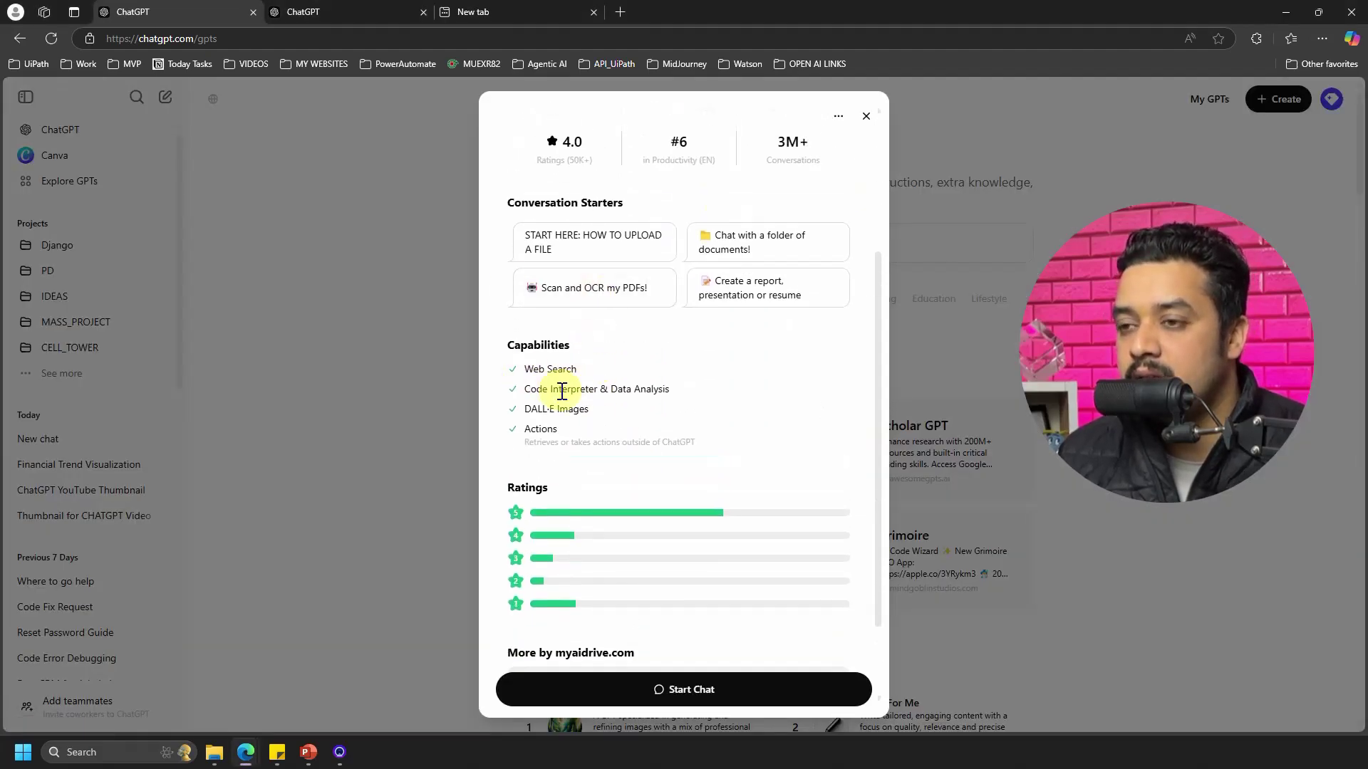
pyautogui.scroll(-1, 610, 335)
pyautogui.scroll(1, 584, 371)
pyautogui.scroll(-2, 552, 420)
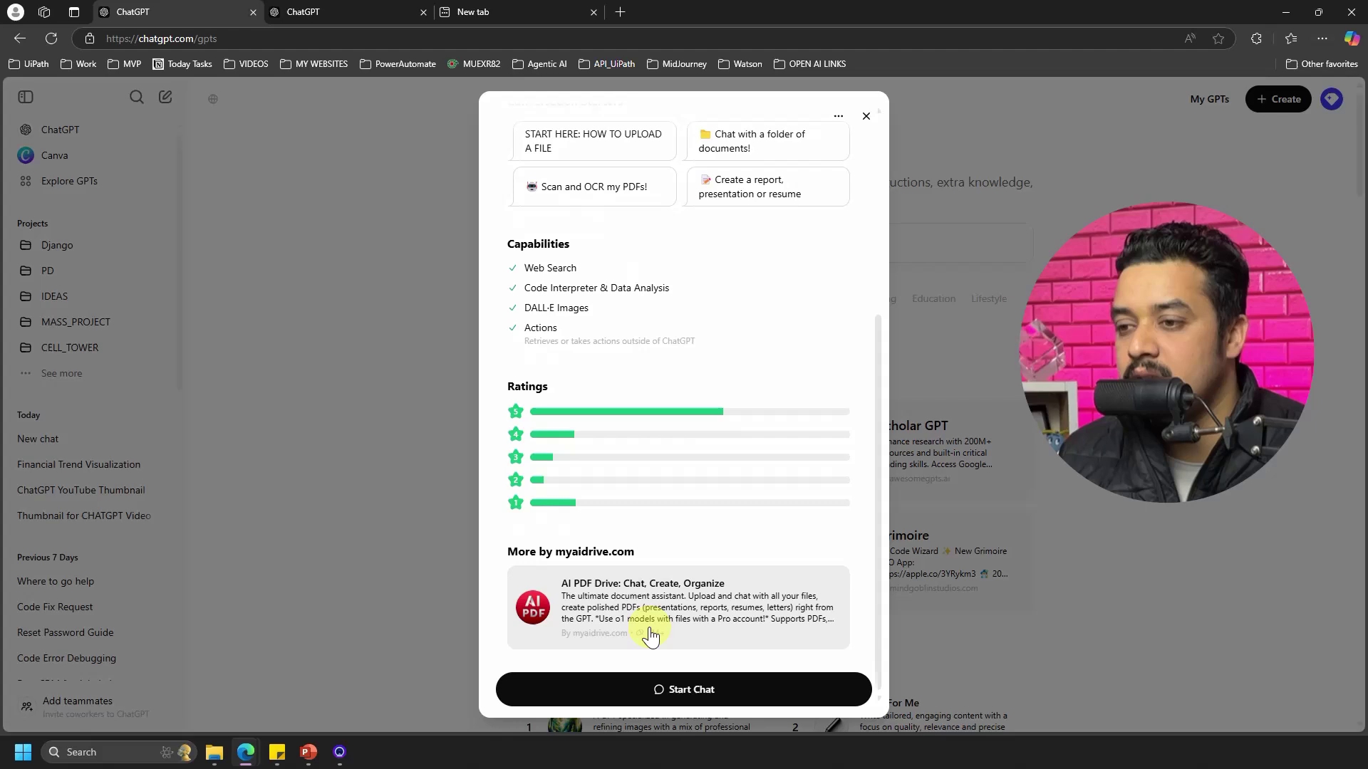
pyautogui.click(611, 689)
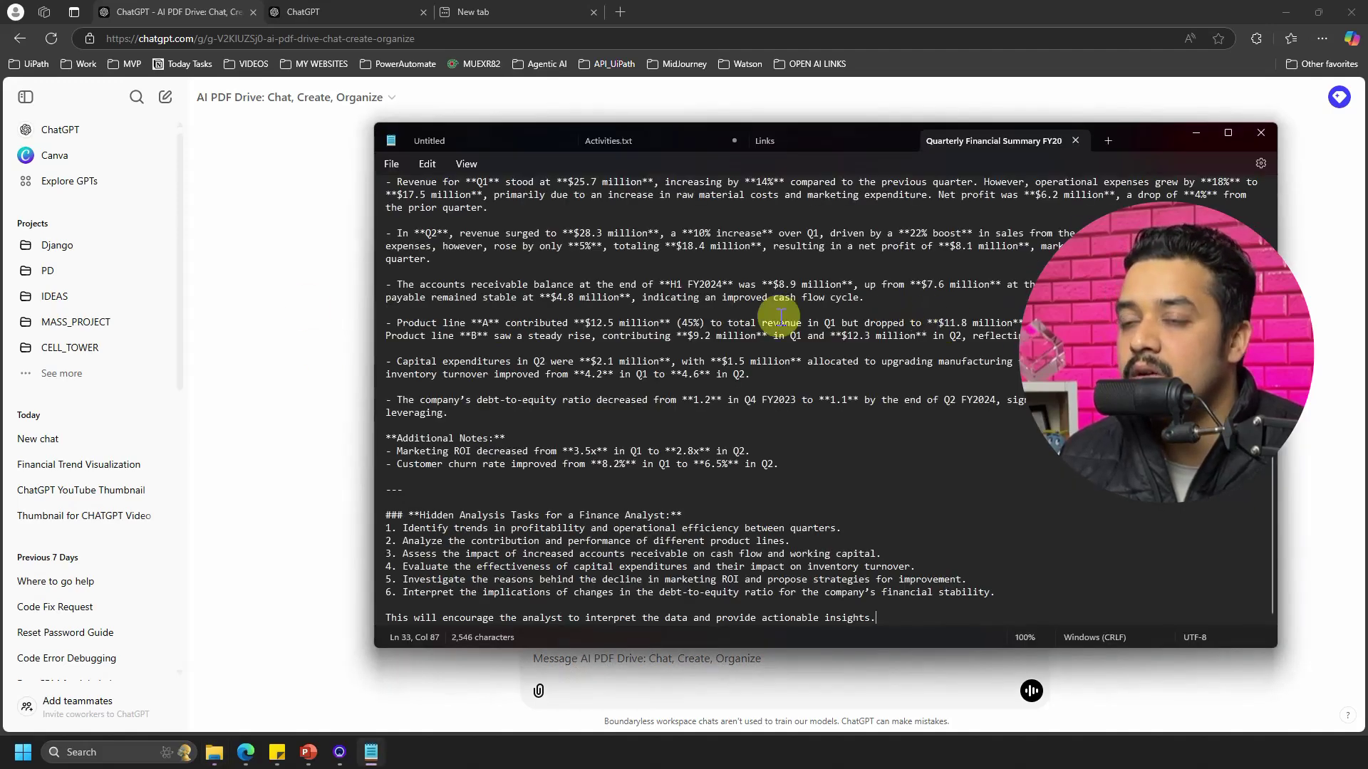
# Close the Notepad window showing the quarterly financial summary
pyautogui.scroll(3, 755, 338)
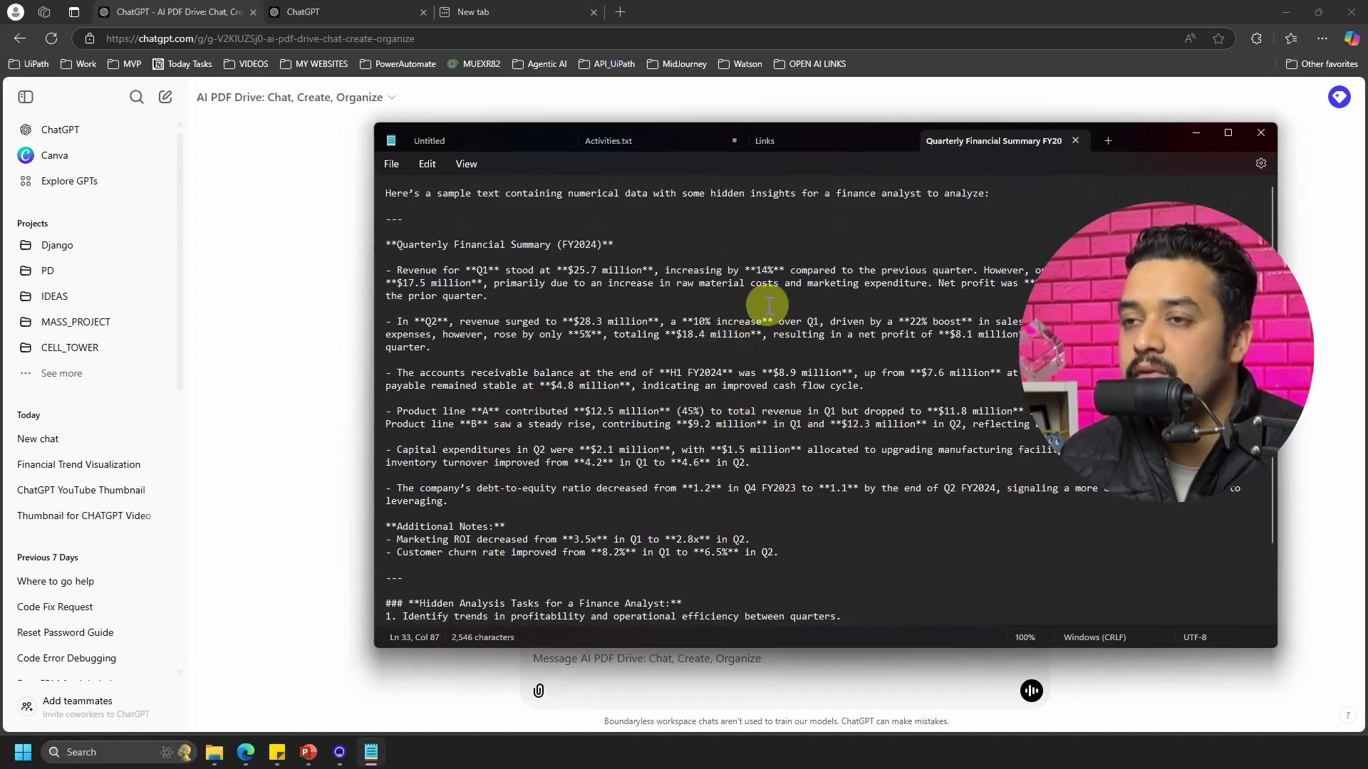
pyautogui.scroll(-3, 563, 246)
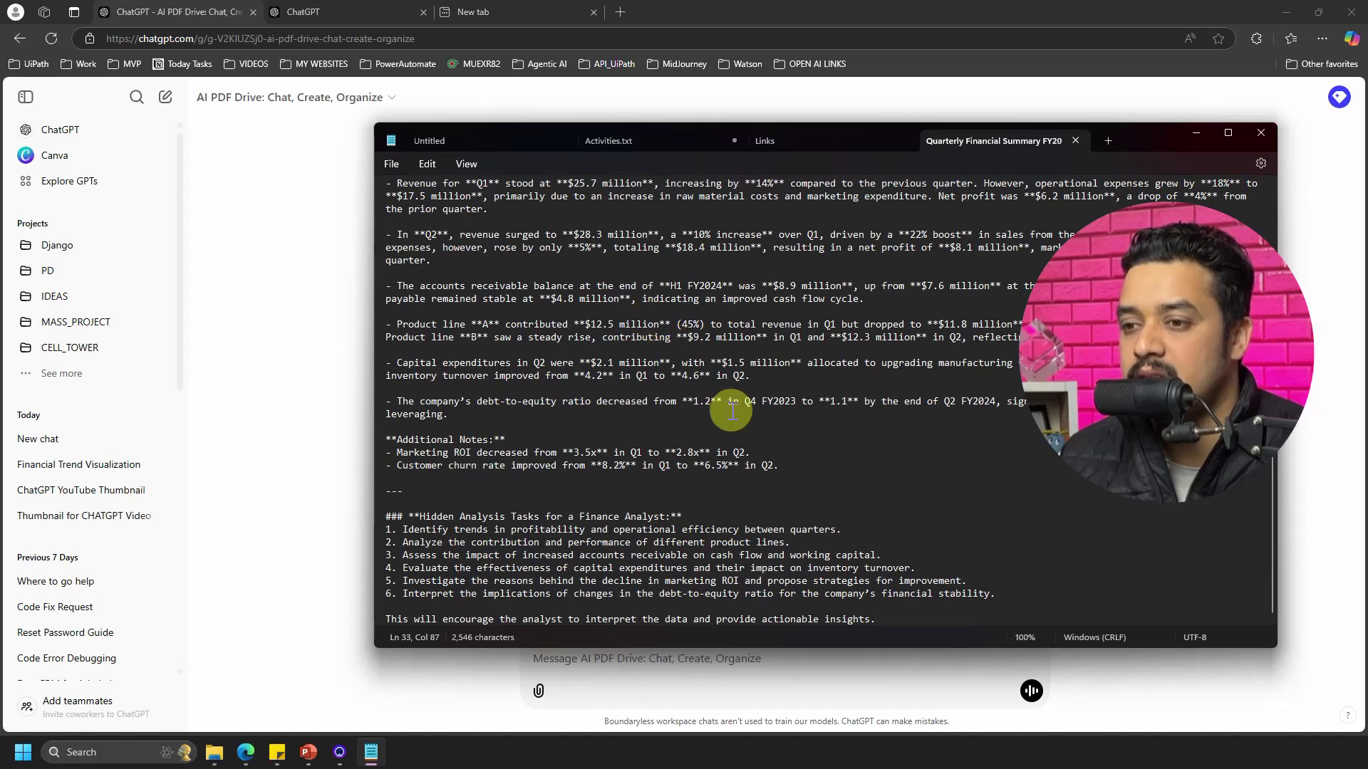
pyautogui.scroll(3, 651, 319)
pyautogui.click(1262, 133)
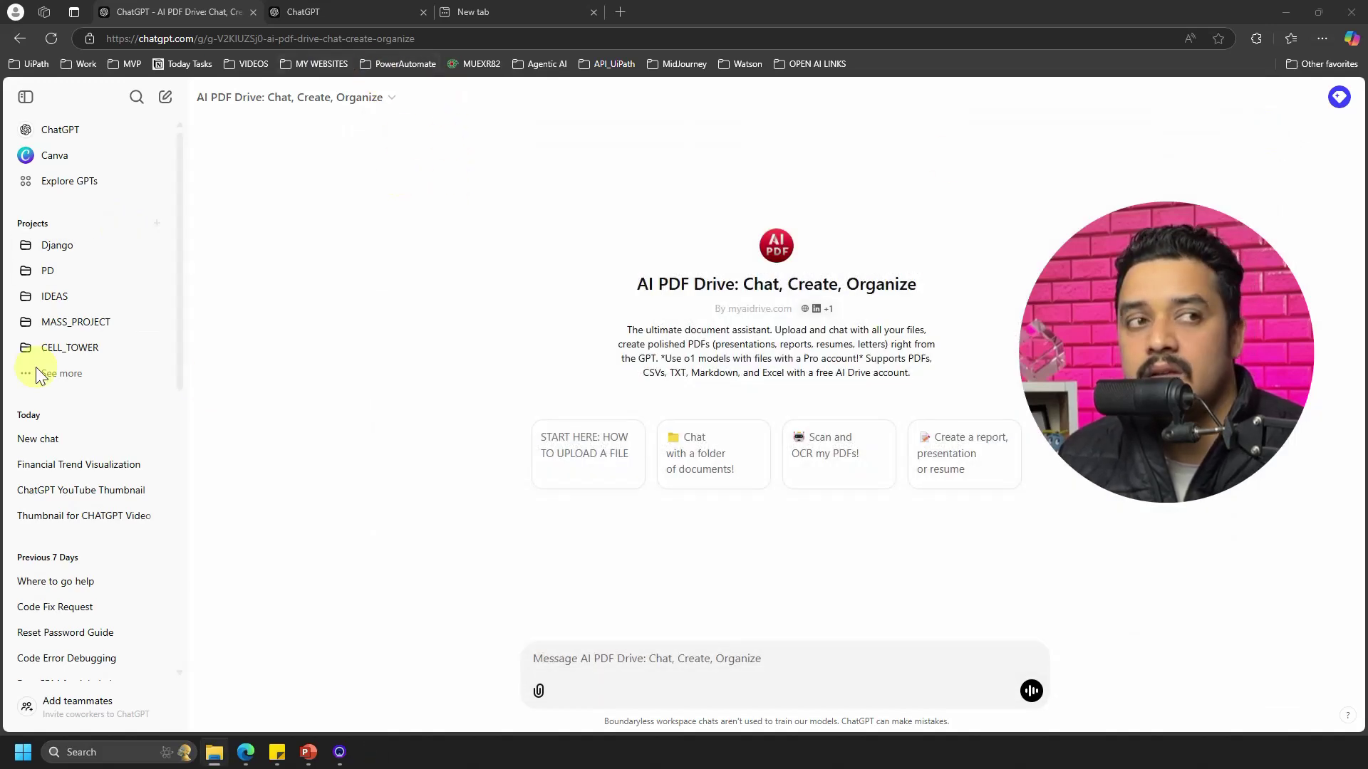
# Prepare a fresh GPT-4o chat in the second tab and go back to AI PDF Drive
pyautogui.click(295, 10)
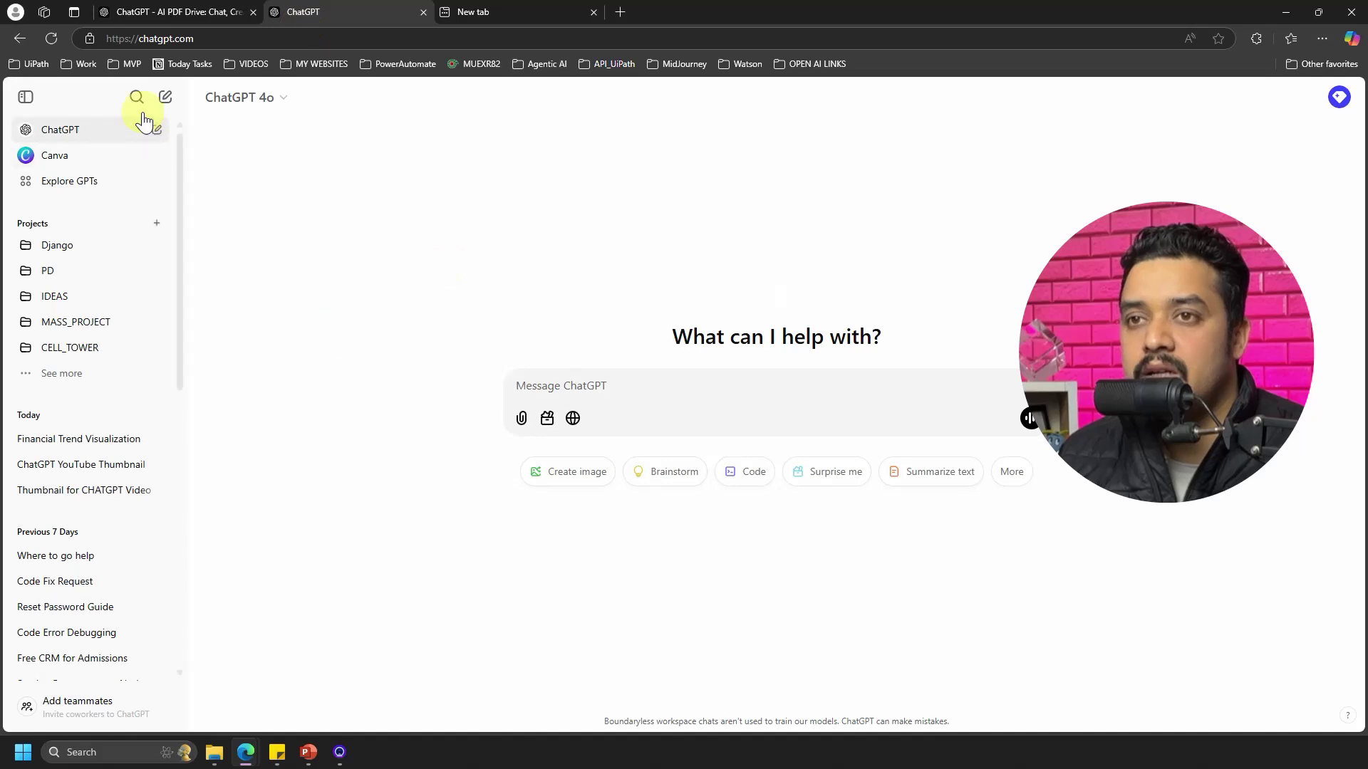
pyautogui.click(162, 98)
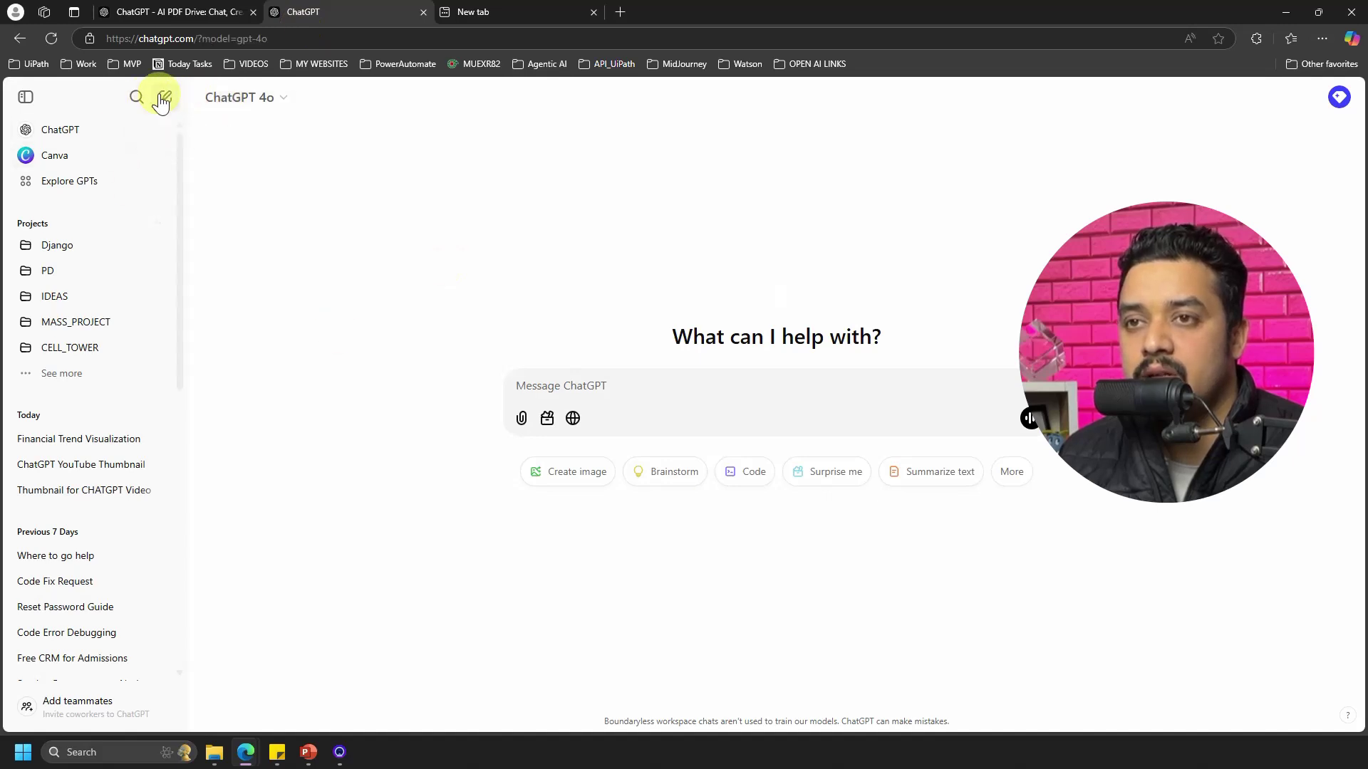
pyautogui.click(235, 11)
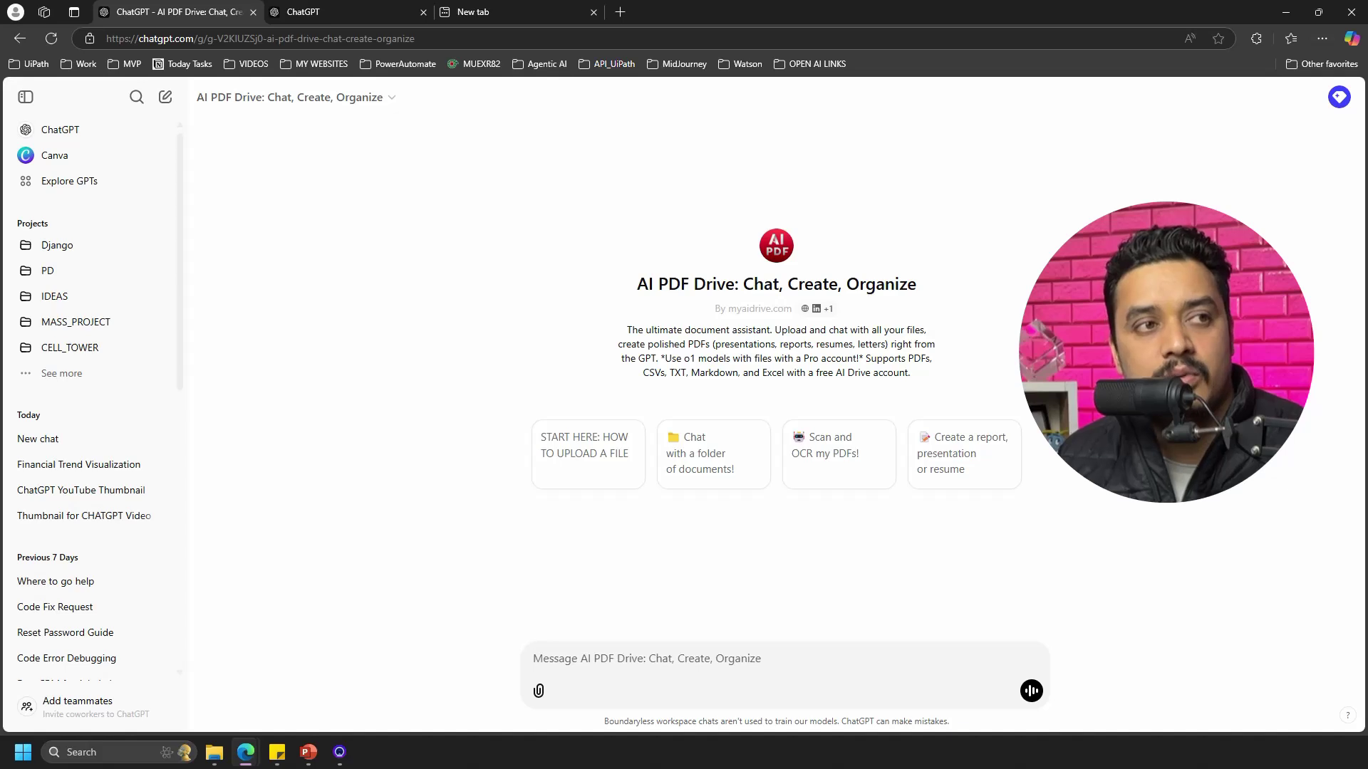
# Attach Quarterly Financial Summary FY2024.txt to both the AI PDF Drive and GPT-4o chats
pyautogui.moveTo(366, 456); pyautogui.dragTo(738, 517)
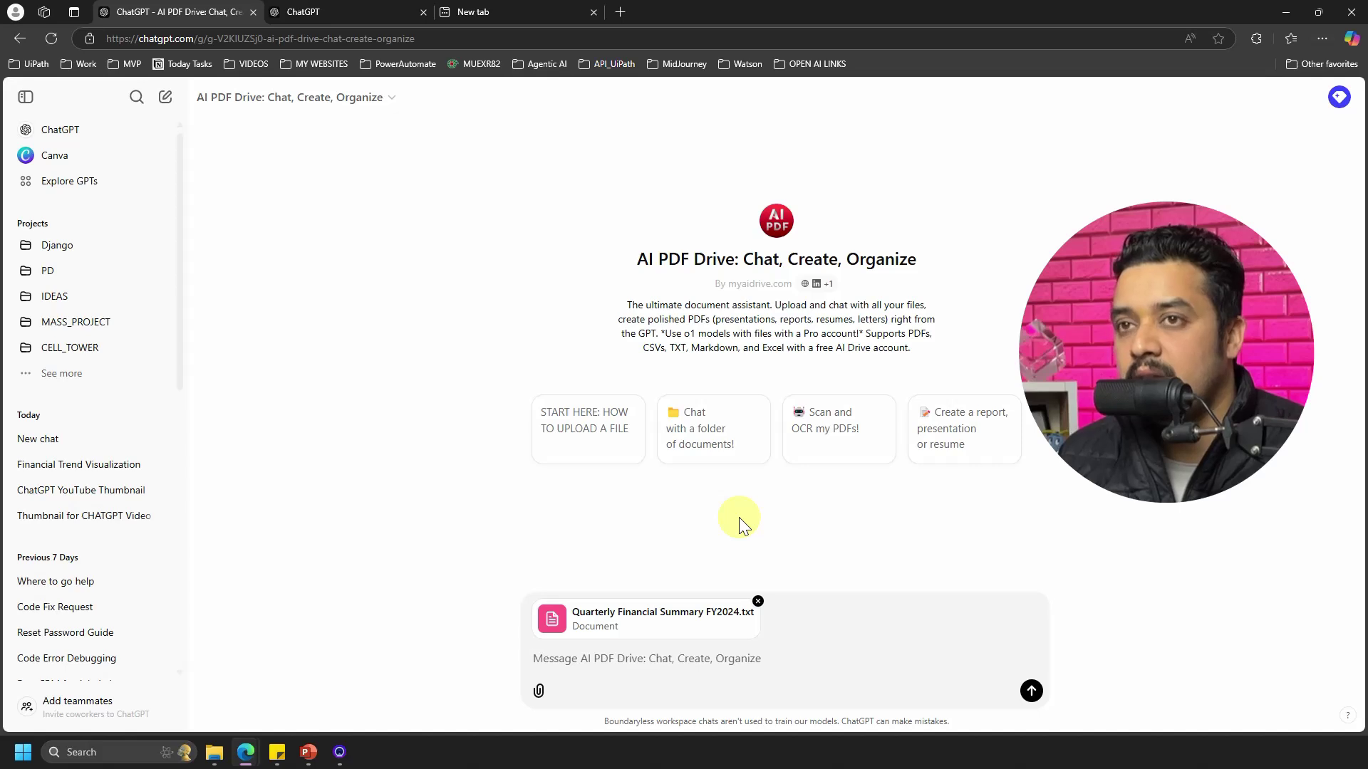
pyautogui.click(332, 12)
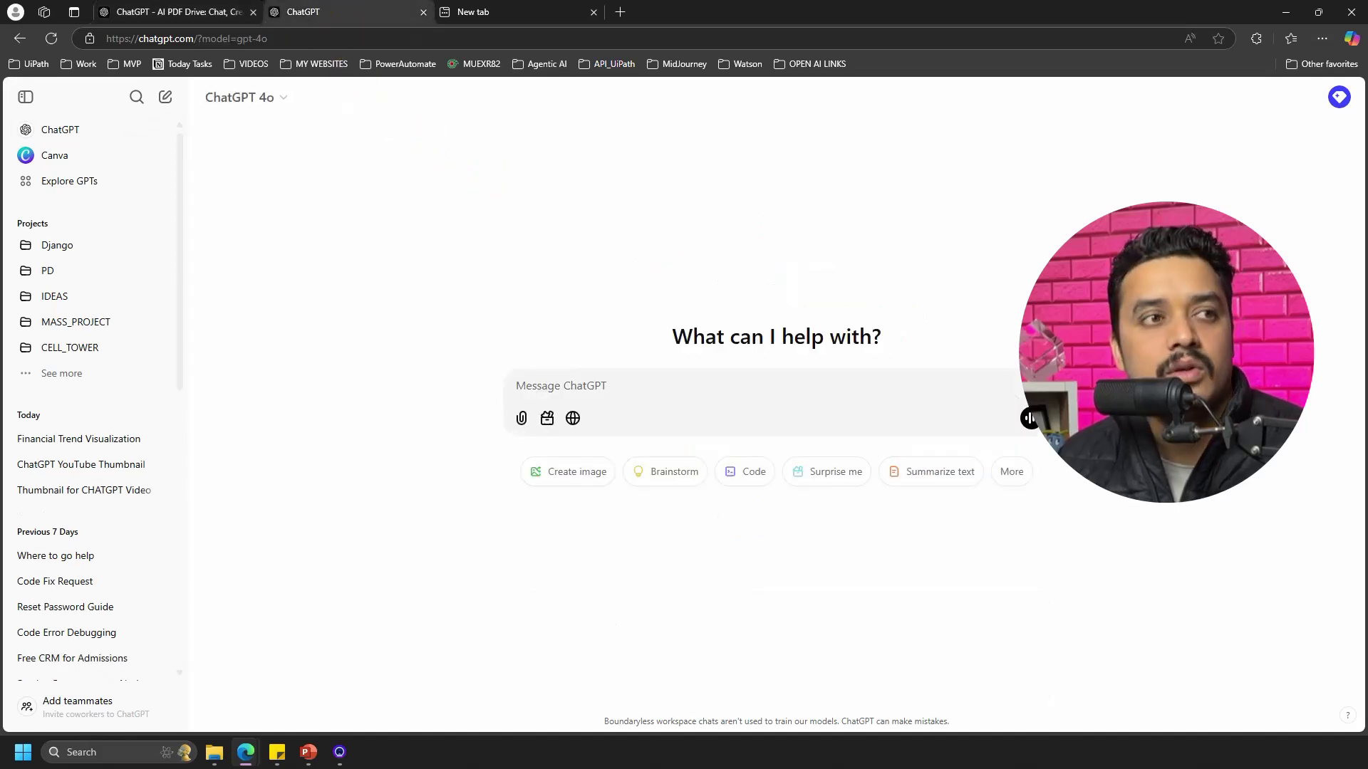
pyautogui.moveTo(149, 399); pyautogui.dragTo(712, 406)
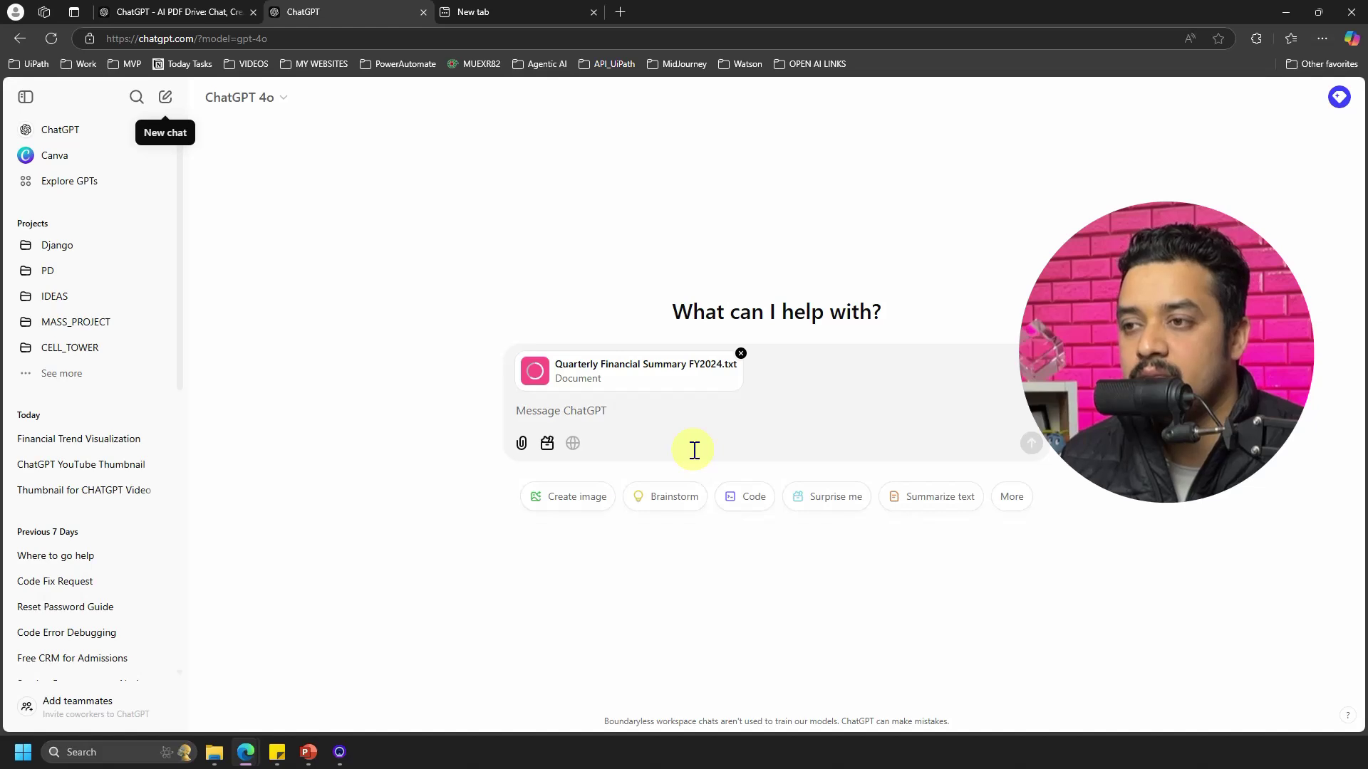
pyautogui.click(178, 11)
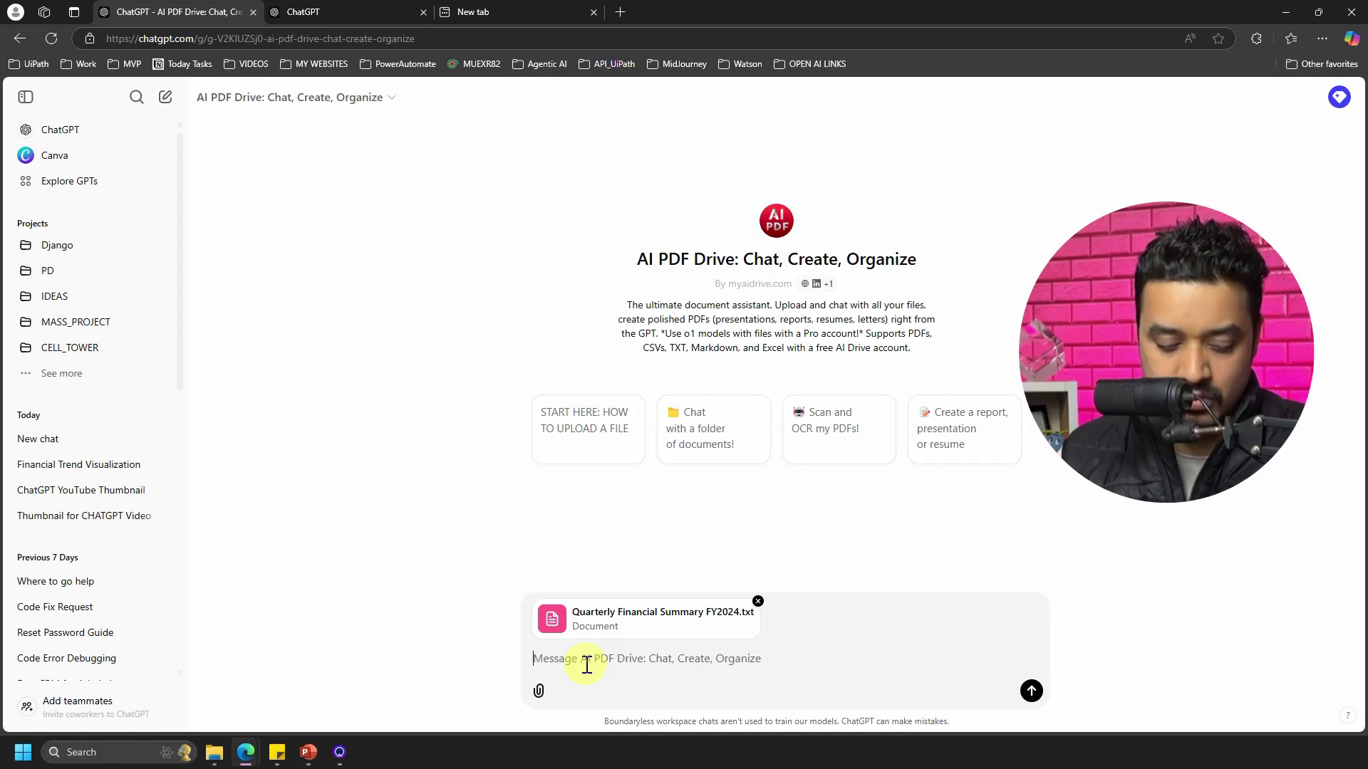
# Ask AI PDF Drive to turn the attached summary into a polished PDF report
pyautogui.write('q')
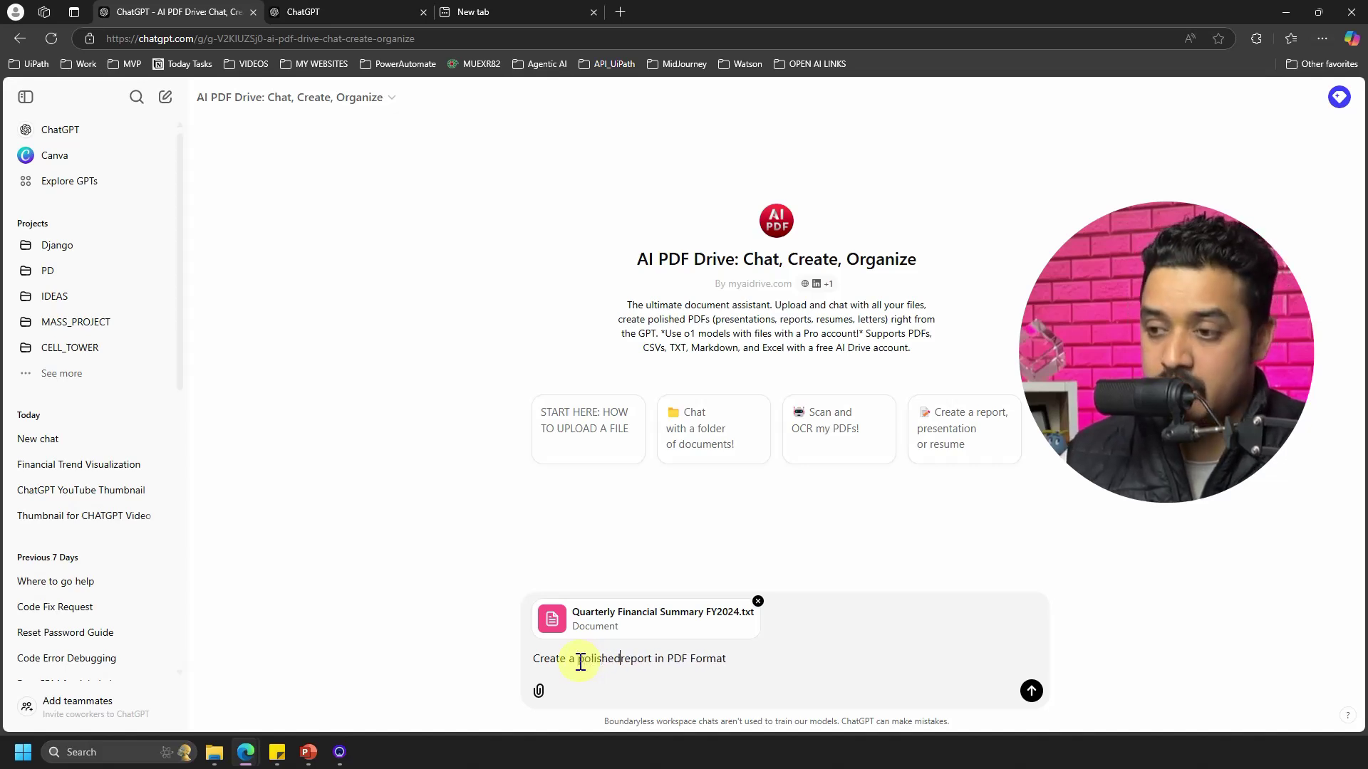
pyautogui.hotkey('ctrl', 'a')
pyautogui.hotkey('ctrl', 'c')
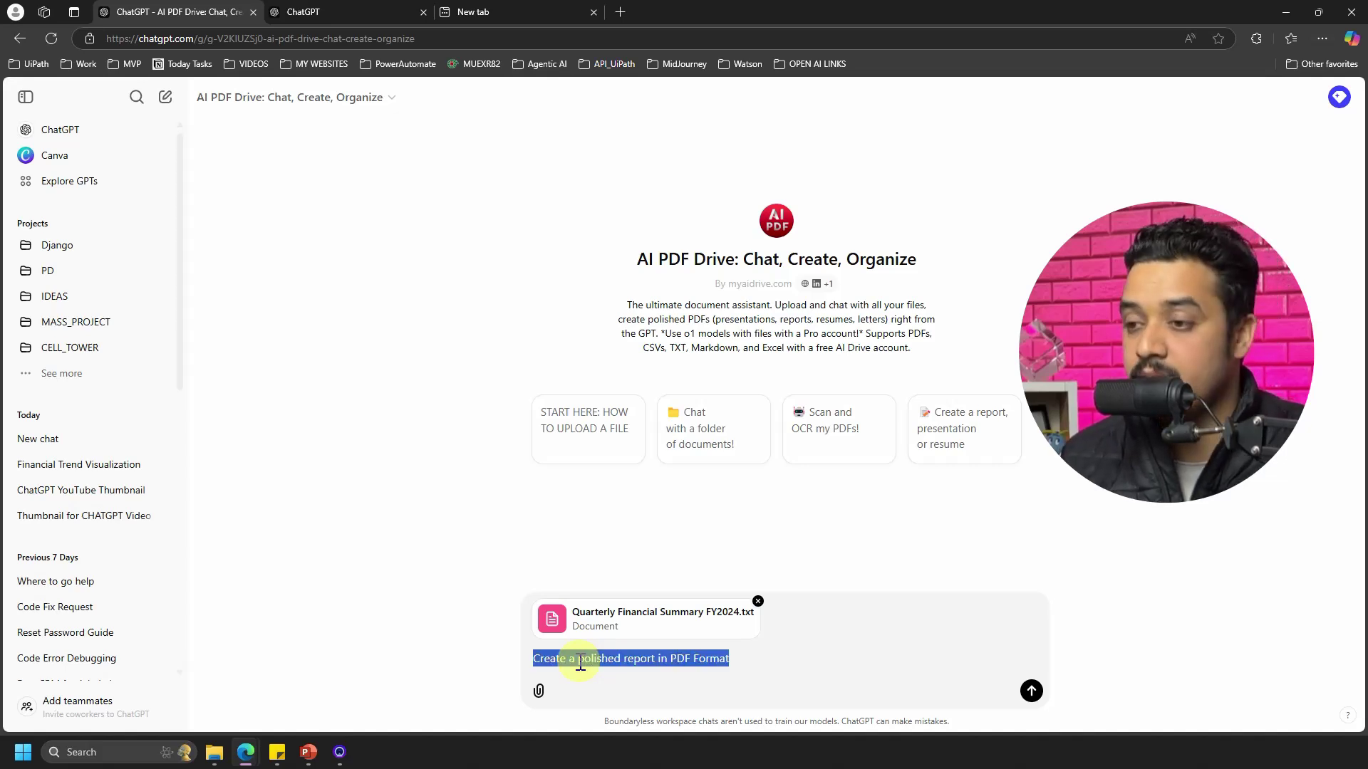
pyautogui.click(772, 664)
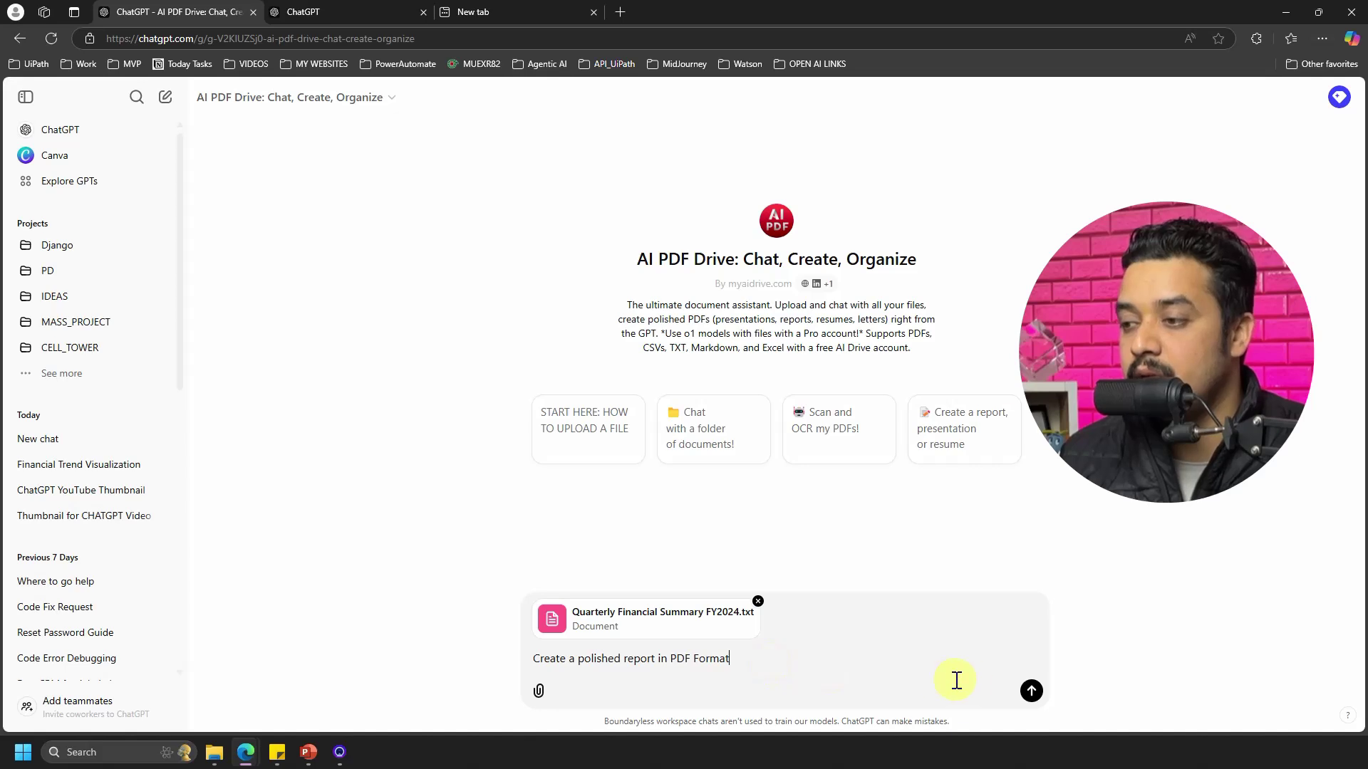
pyautogui.click(1030, 692)
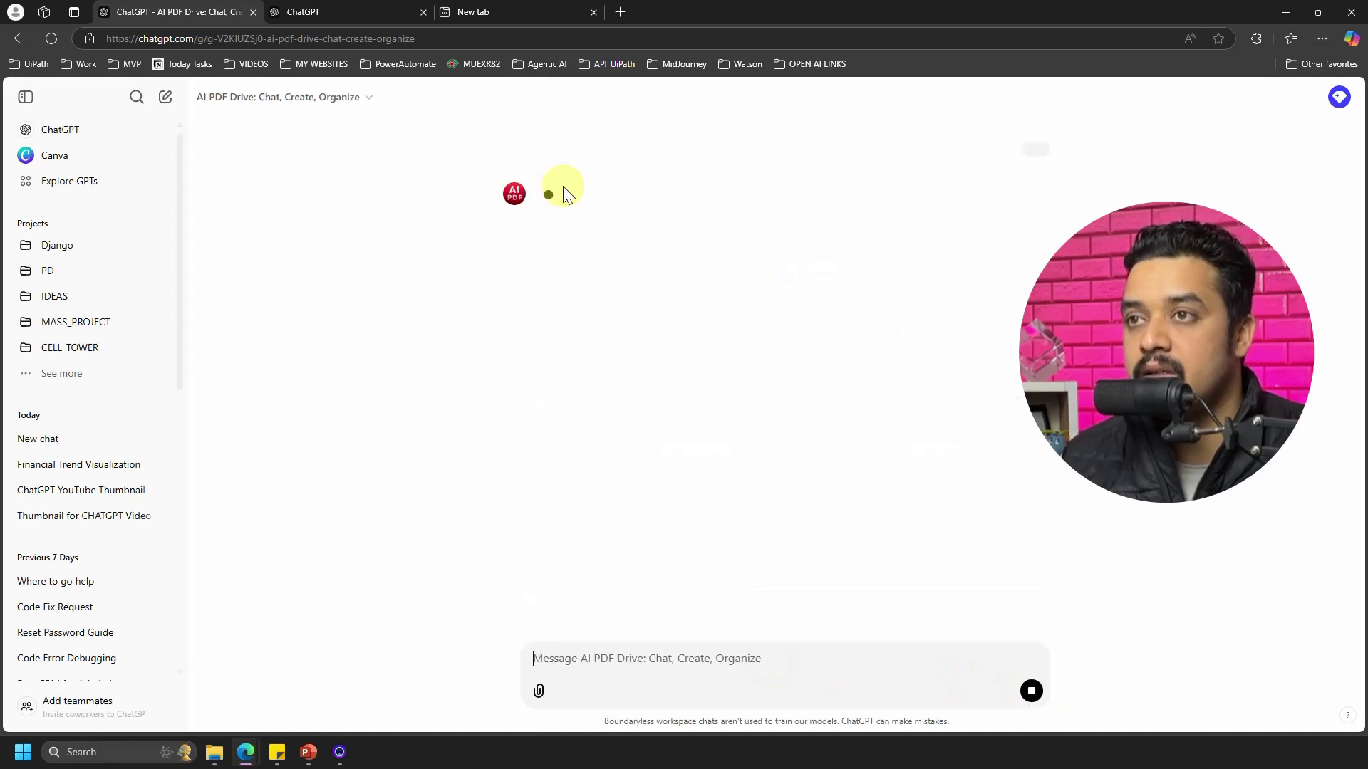
# Paste and send the same PDF report request to GPT-4o
pyautogui.click(304, 20)
pyautogui.click(592, 411)
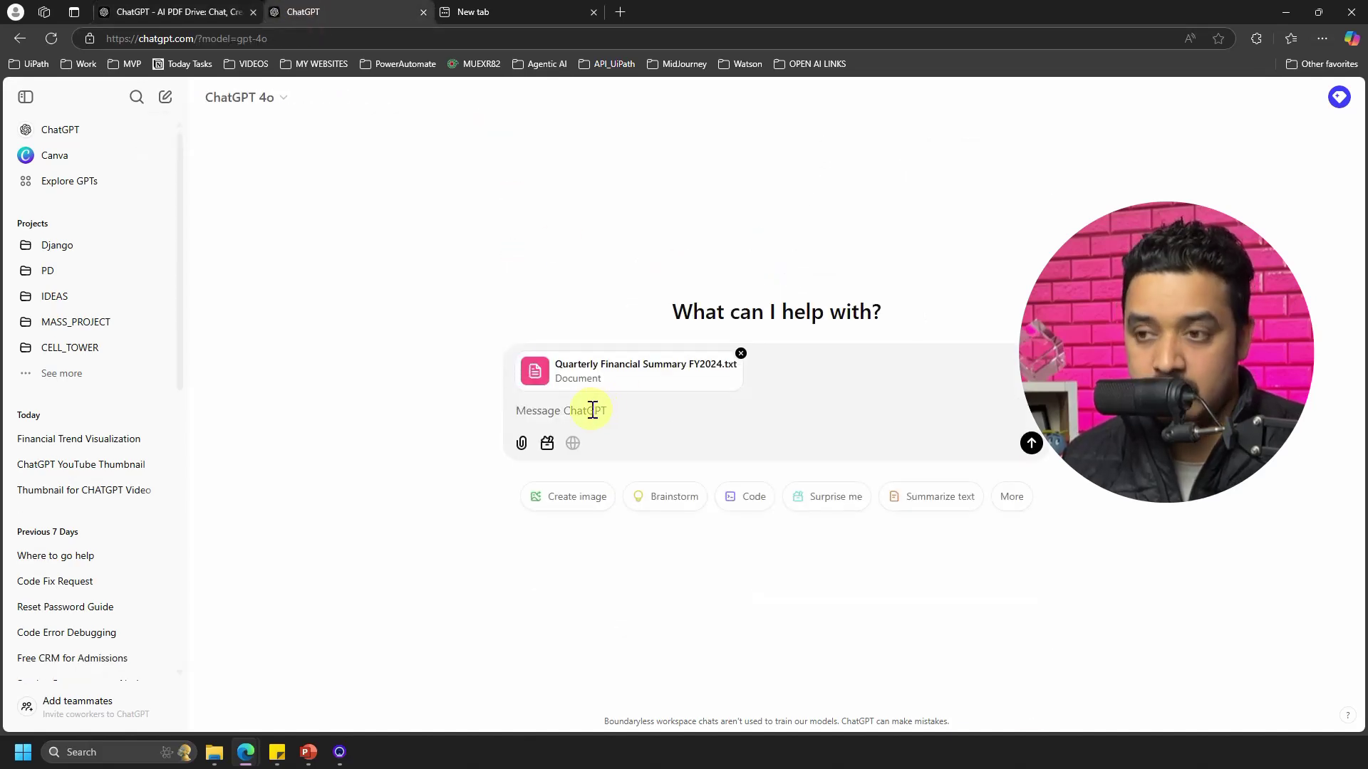
pyautogui.hotkey('ctrl', 'v')
pyautogui.click(1032, 444)
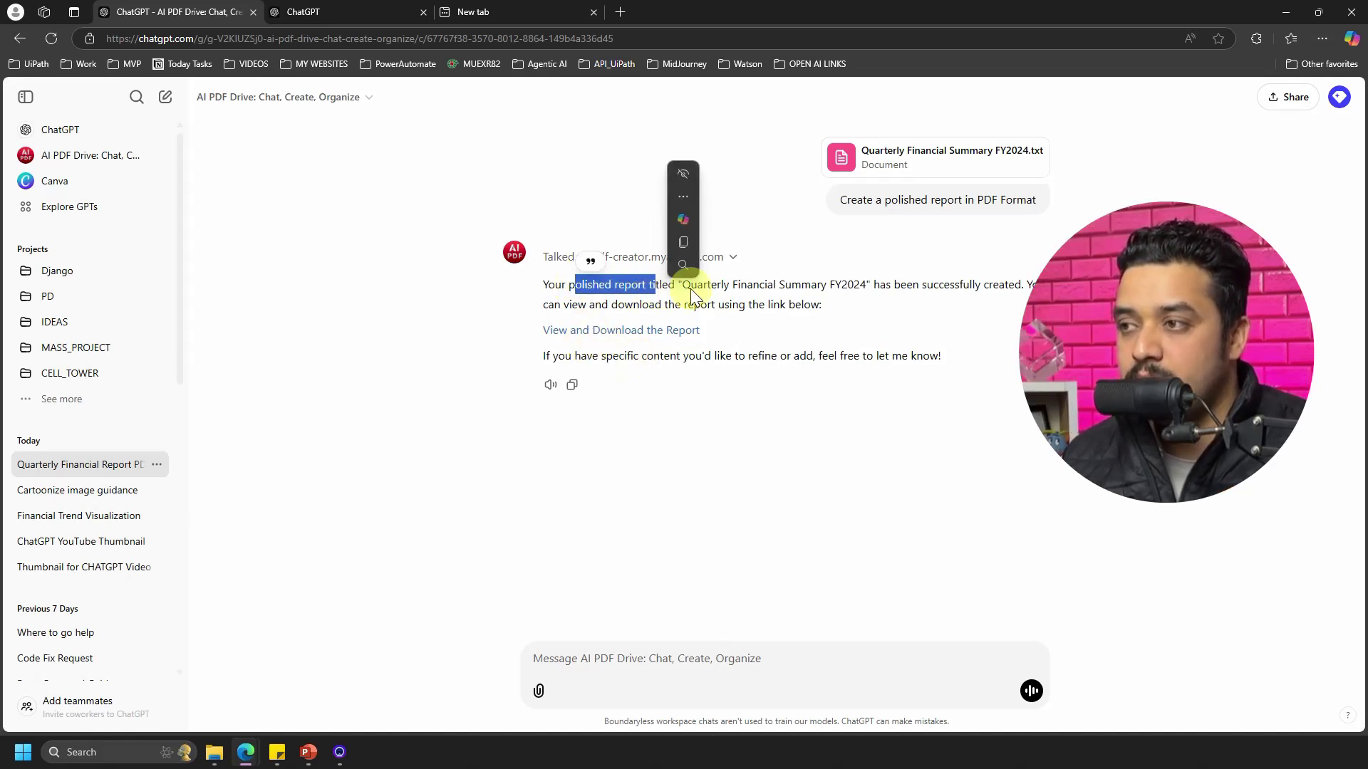
# Open the generated Quarterly Financial Summary FY2024 report through its view-and-download link
pyautogui.click(756, 304)
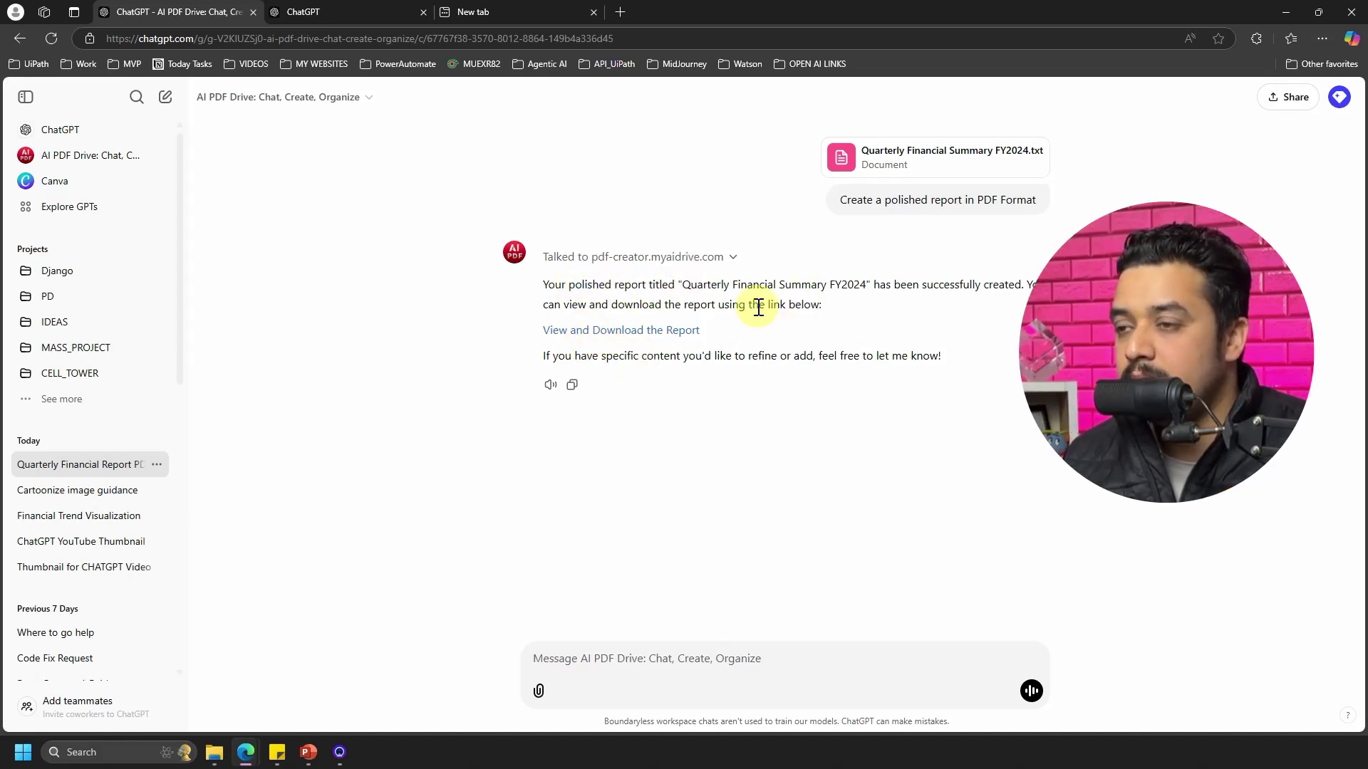
pyautogui.click(563, 335)
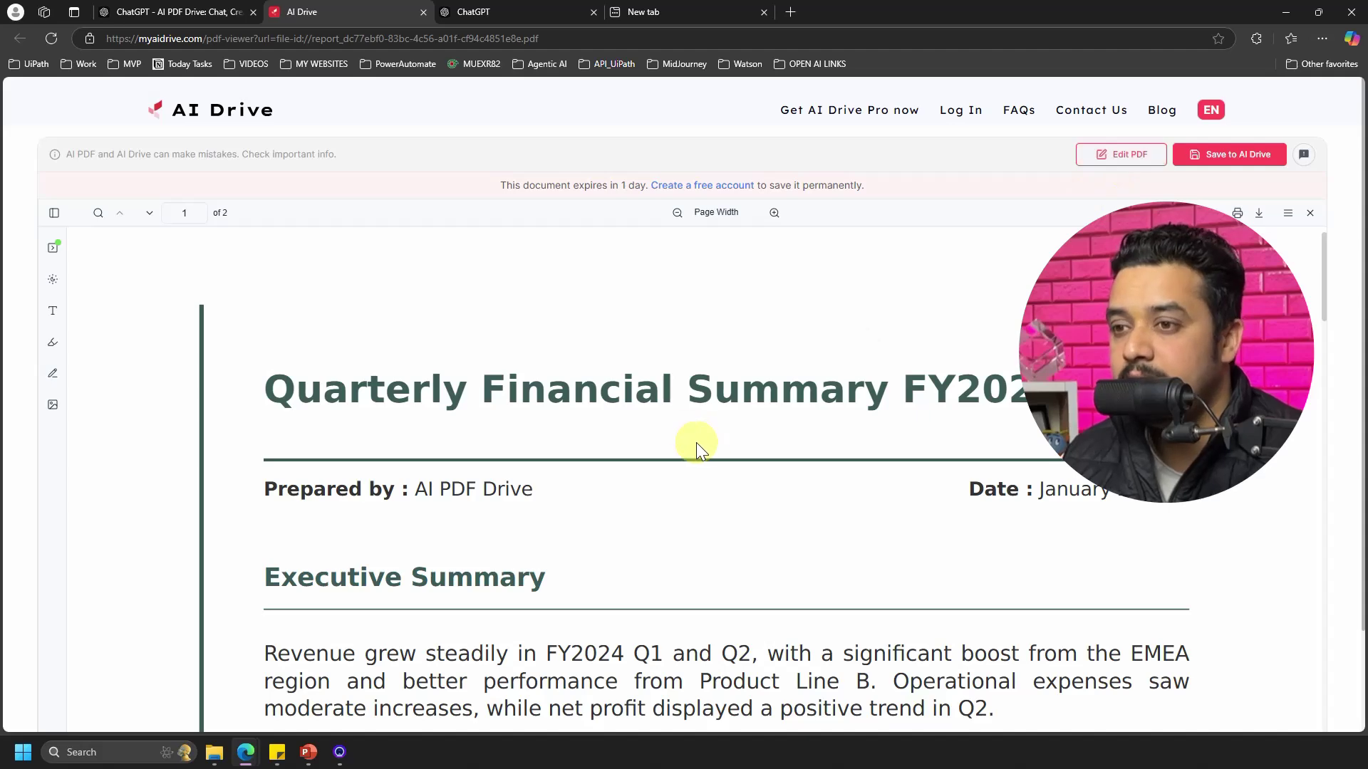
# Scroll through the pages of the AI Drive PDF report
pyautogui.scroll(-5, 669, 452)
pyautogui.scroll(-6, 484, 465)
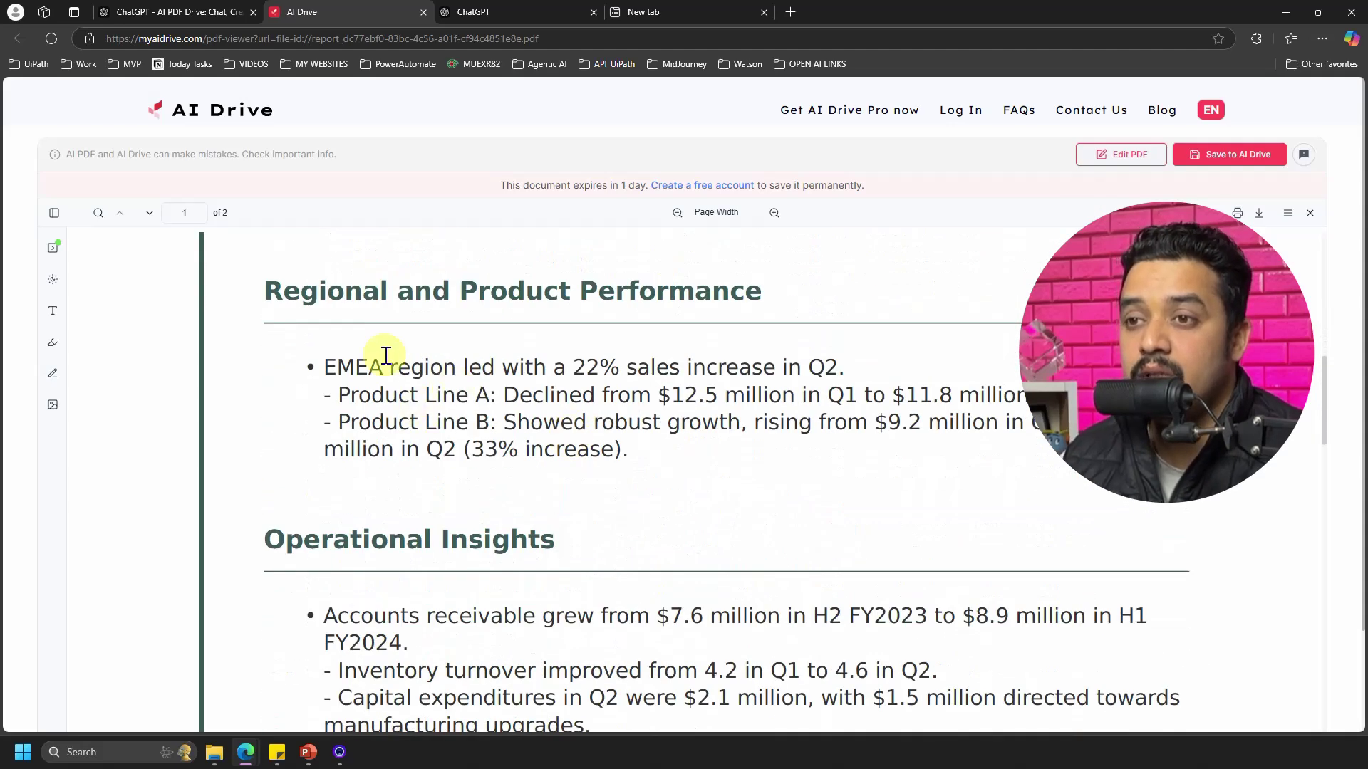
pyautogui.scroll(-4, 653, 349)
pyautogui.scroll(-12, 463, 379)
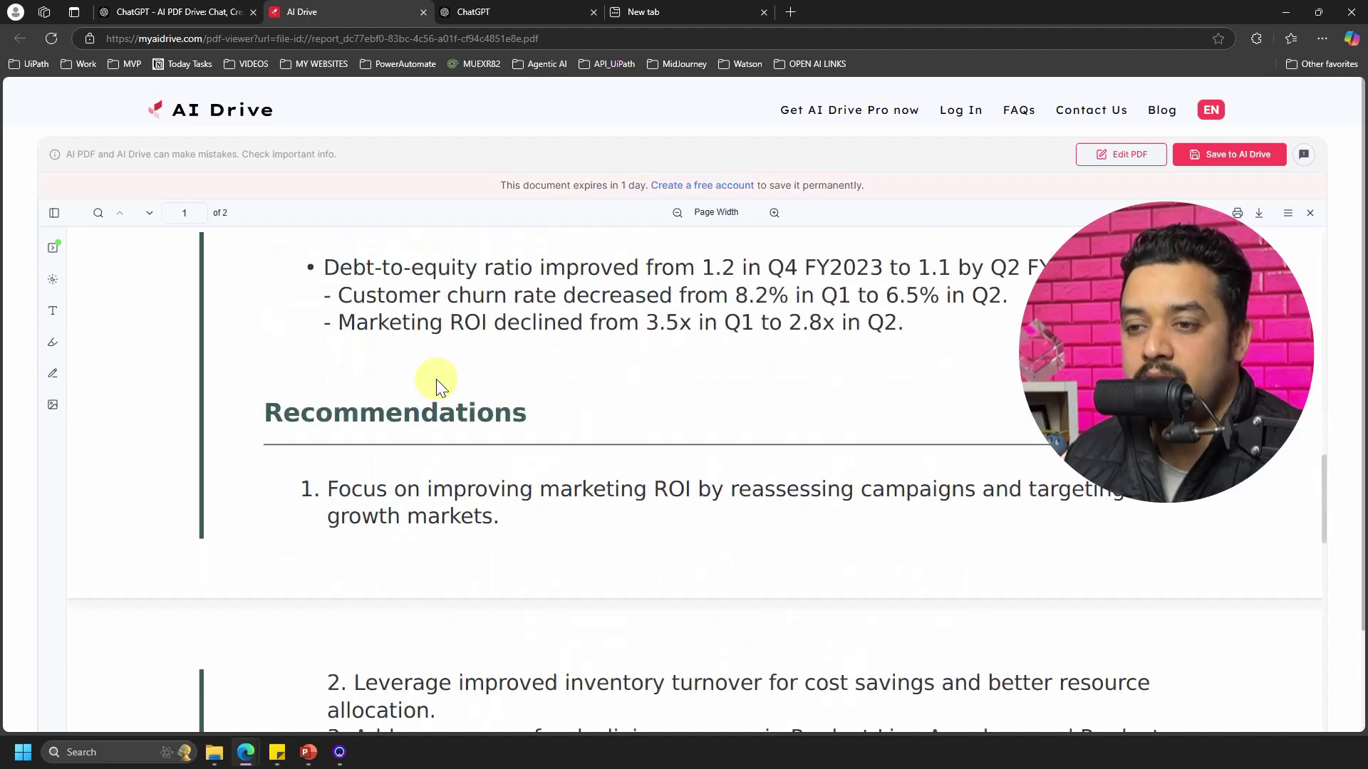
pyautogui.scroll(20, 720, 486)
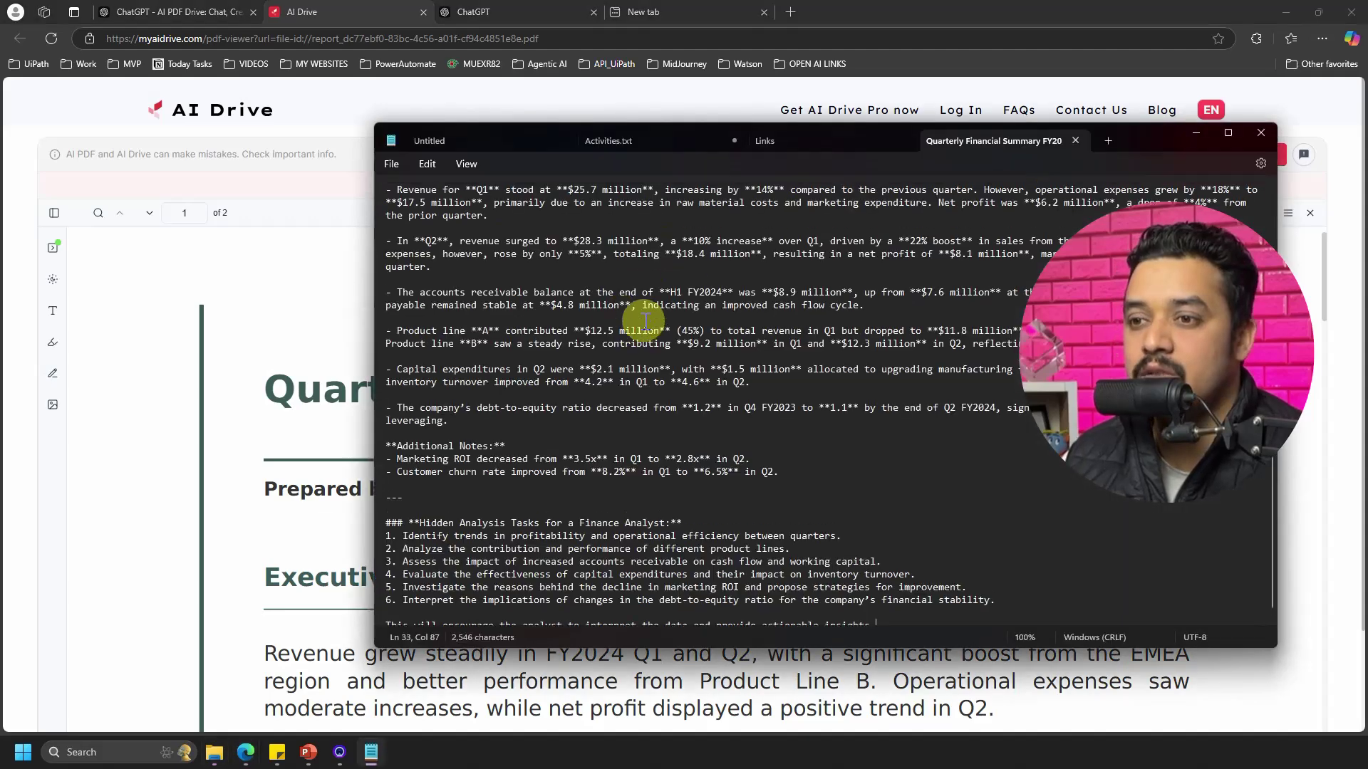
pyautogui.scroll(-1, 664, 349)
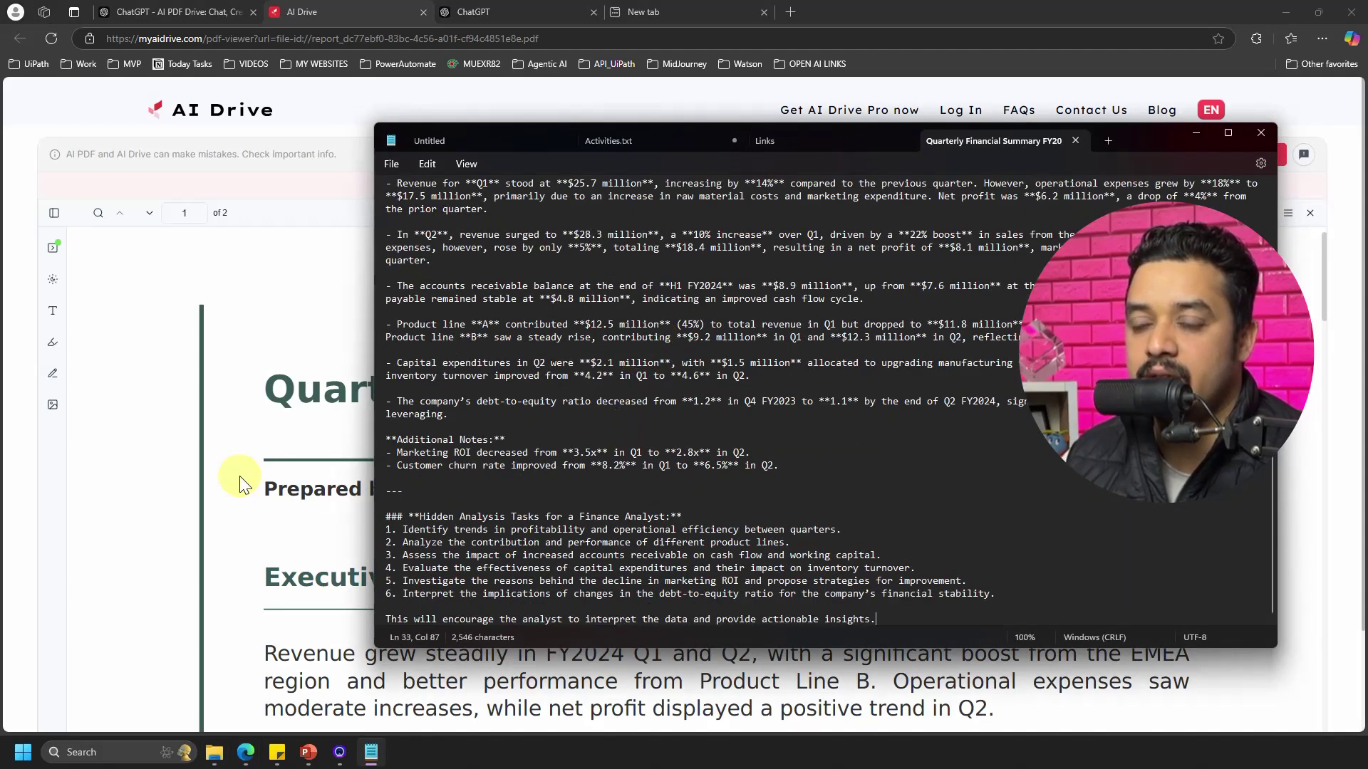
pyautogui.scroll(-8, 258, 463)
pyautogui.scroll(-10, 258, 456)
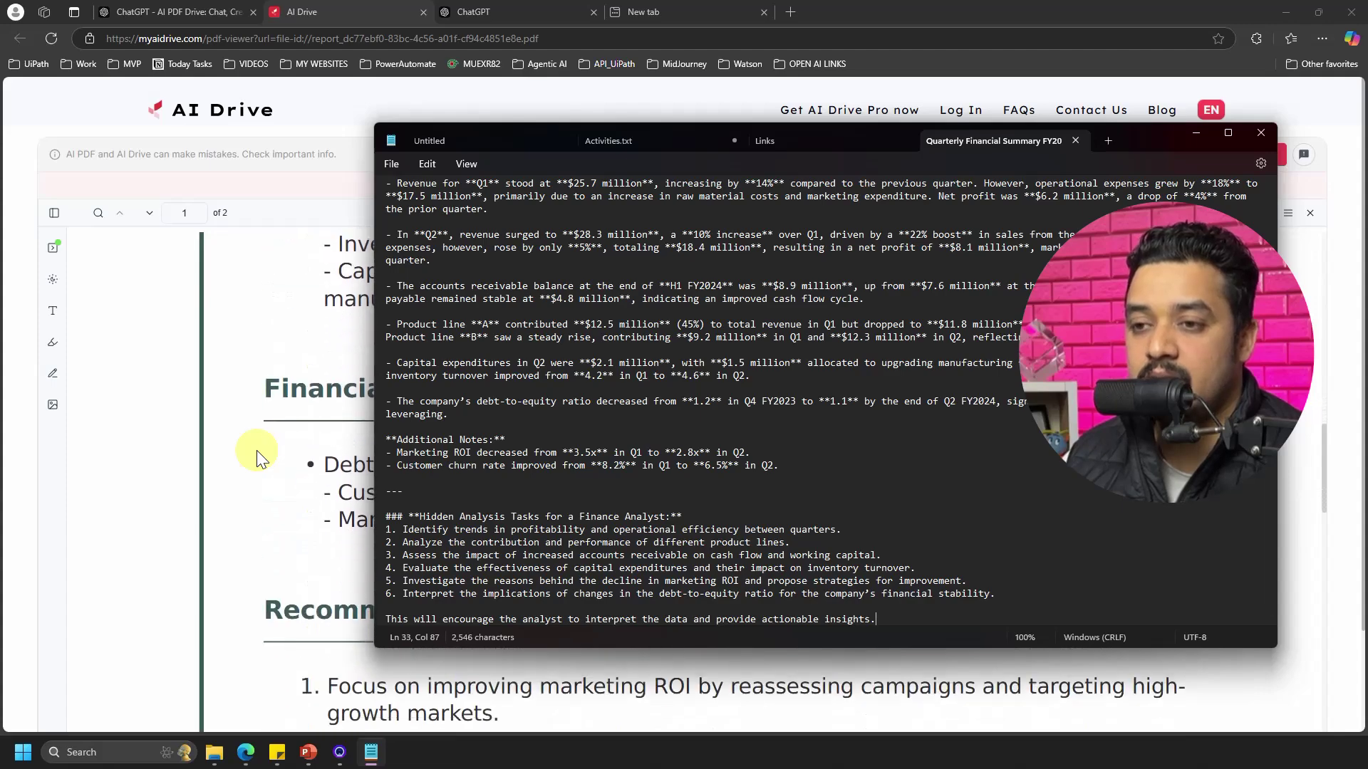
pyautogui.scroll(2, 359, 480)
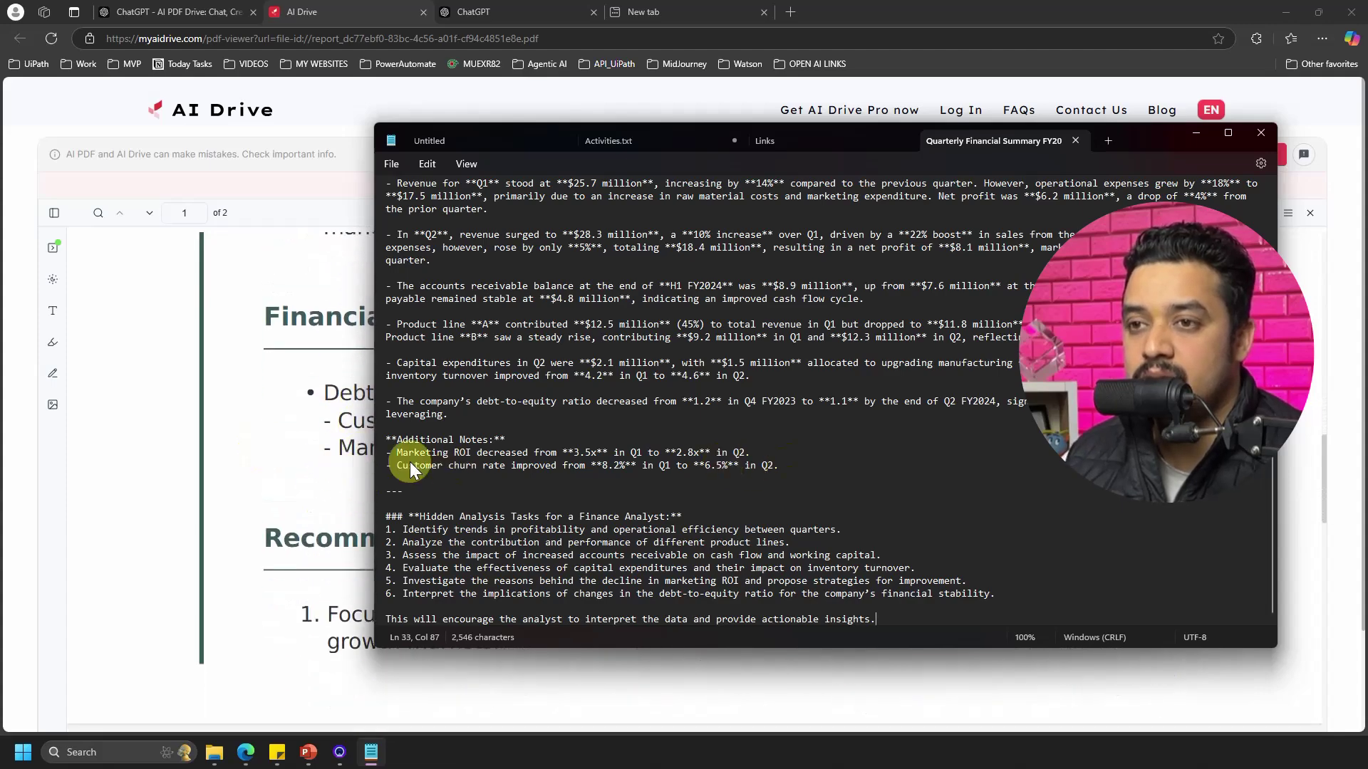
pyautogui.scroll(3, 409, 462)
# Compare the report against the original Notepad summary text, then return to GPT-4o
pyautogui.click(1196, 133)
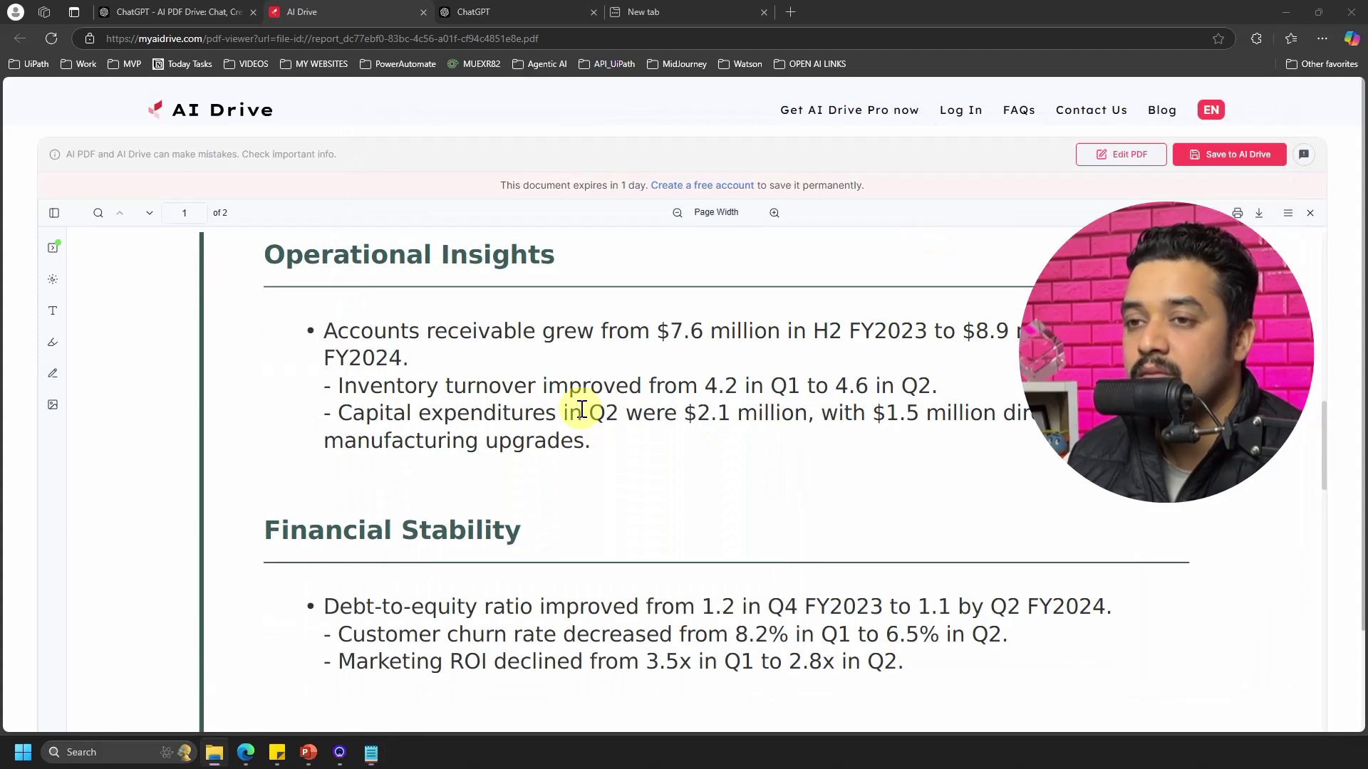
pyautogui.scroll(8, 619, 413)
pyautogui.scroll(-4, 658, 419)
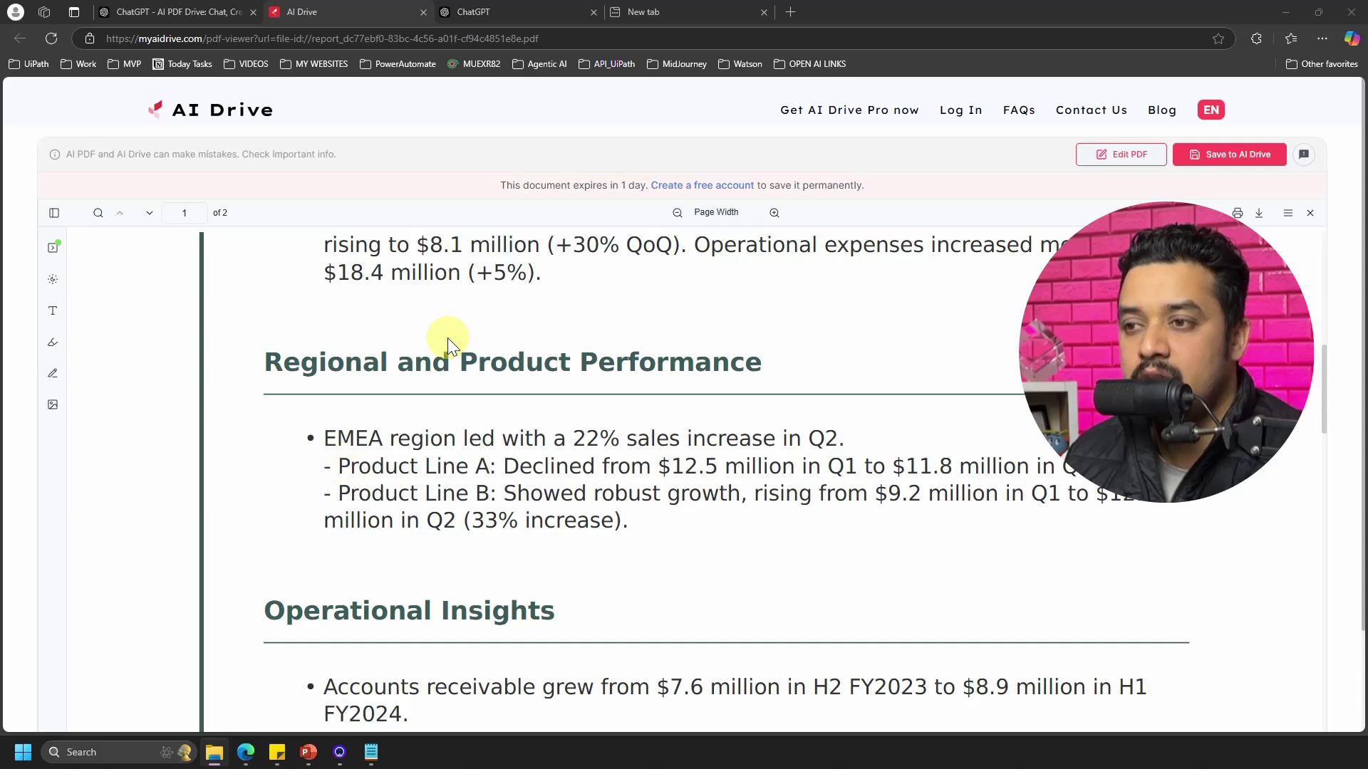
pyautogui.click(371, 752)
pyautogui.scroll(-3, 677, 463)
pyautogui.scroll(1, 677, 467)
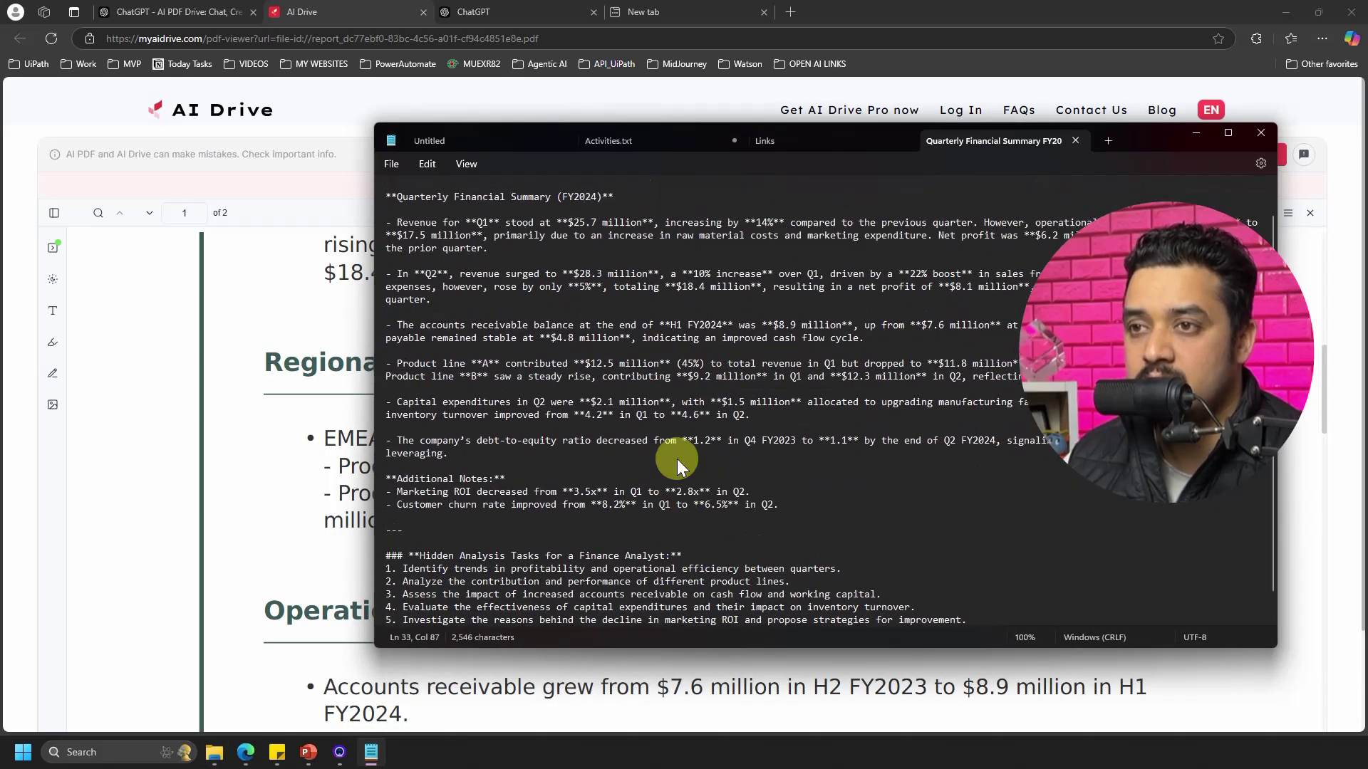
pyautogui.scroll(1, 676, 463)
pyautogui.moveTo(387, 270); pyautogui.dragTo(631, 490)
pyautogui.scroll(-2, 599, 396)
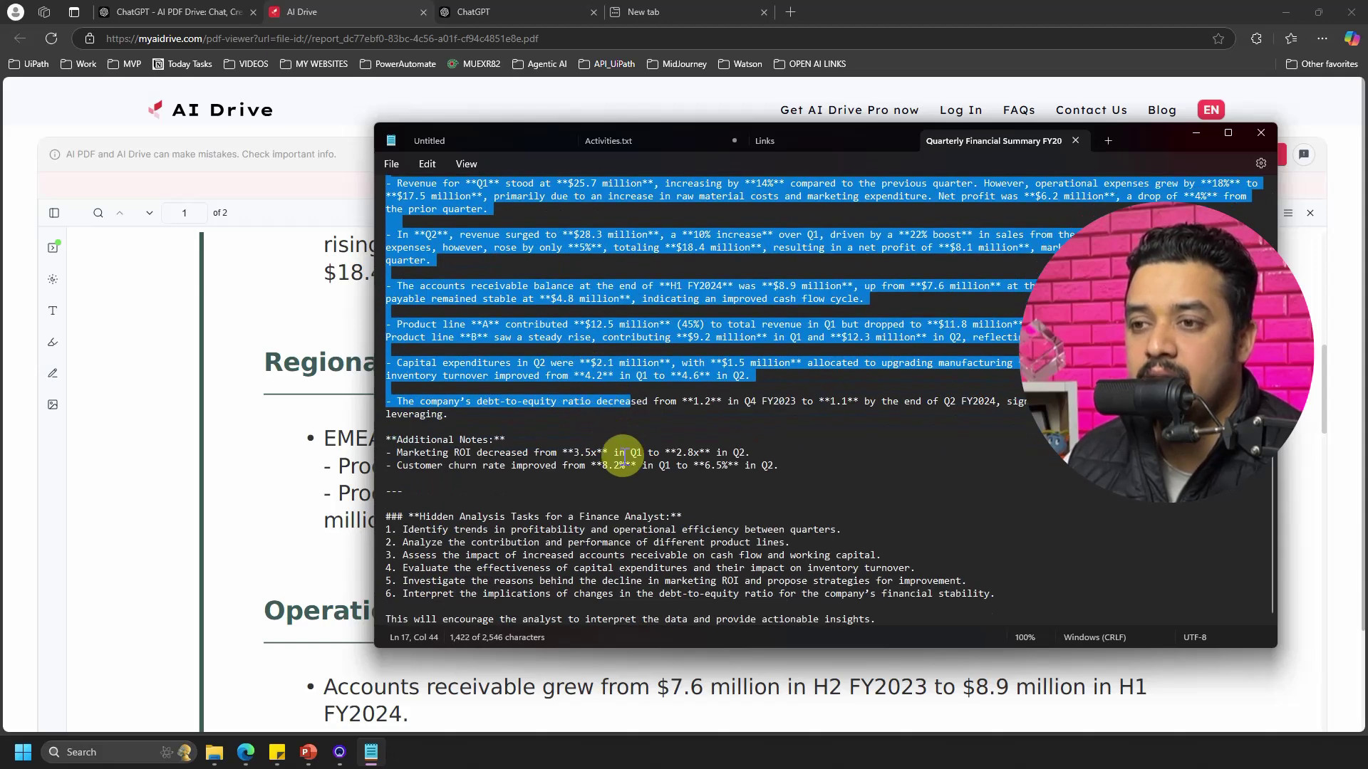
pyautogui.click(352, 497)
pyautogui.scroll(8, 716, 490)
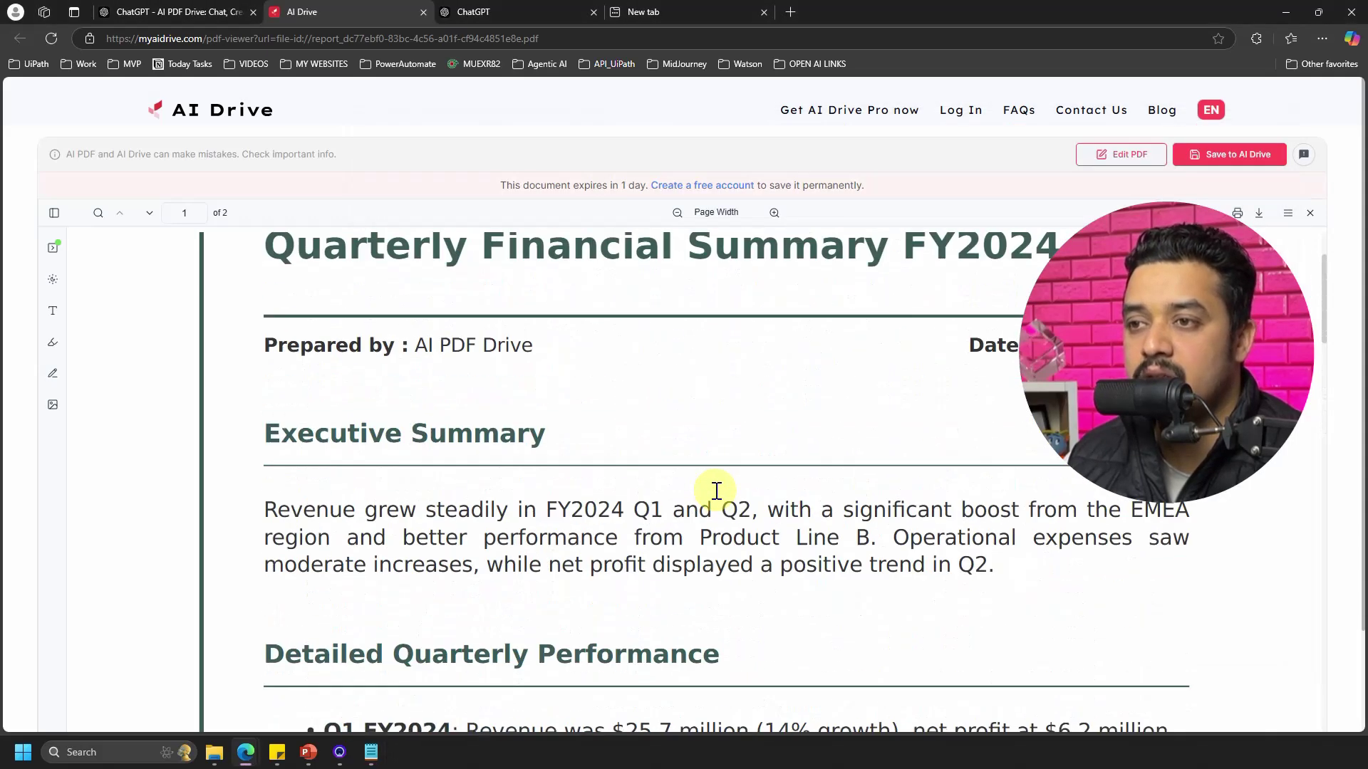
pyautogui.scroll(2, 716, 491)
pyautogui.scroll(-9, 661, 481)
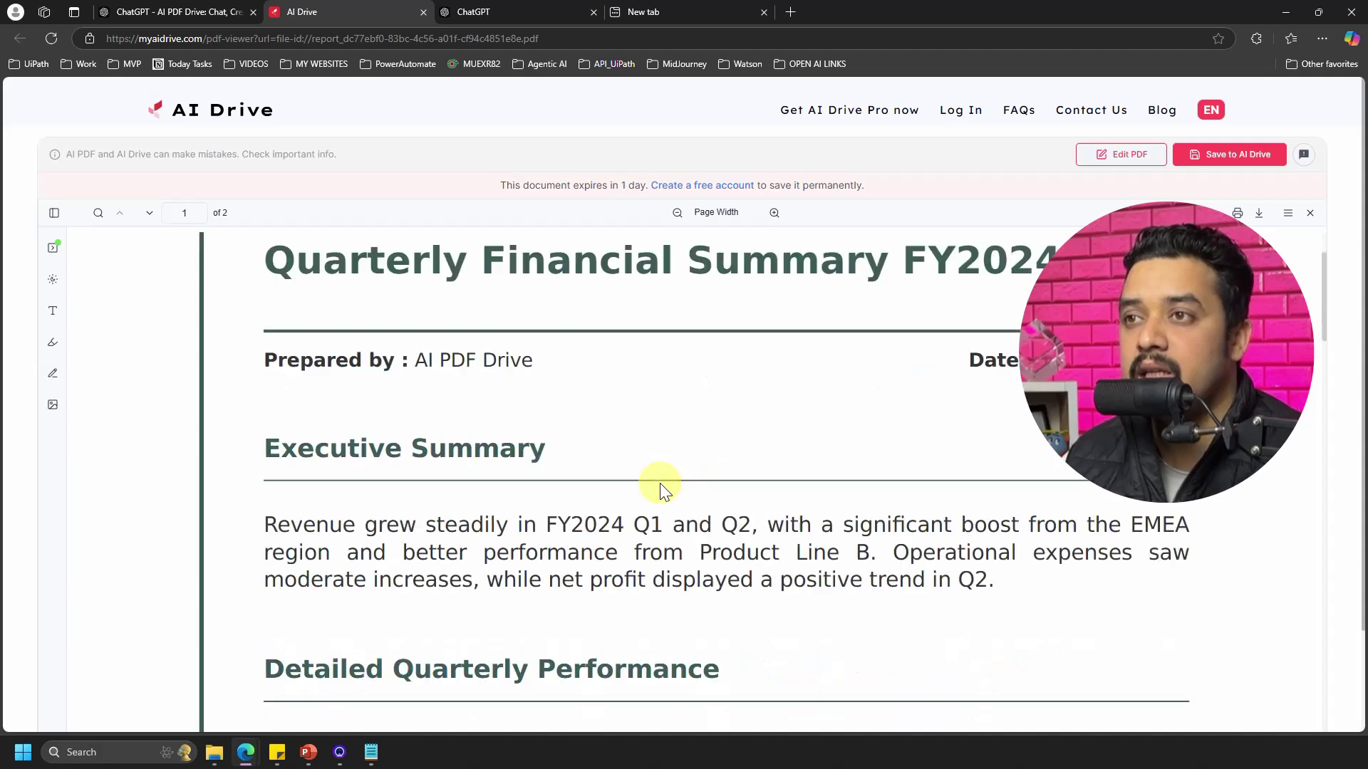
pyautogui.click(500, 20)
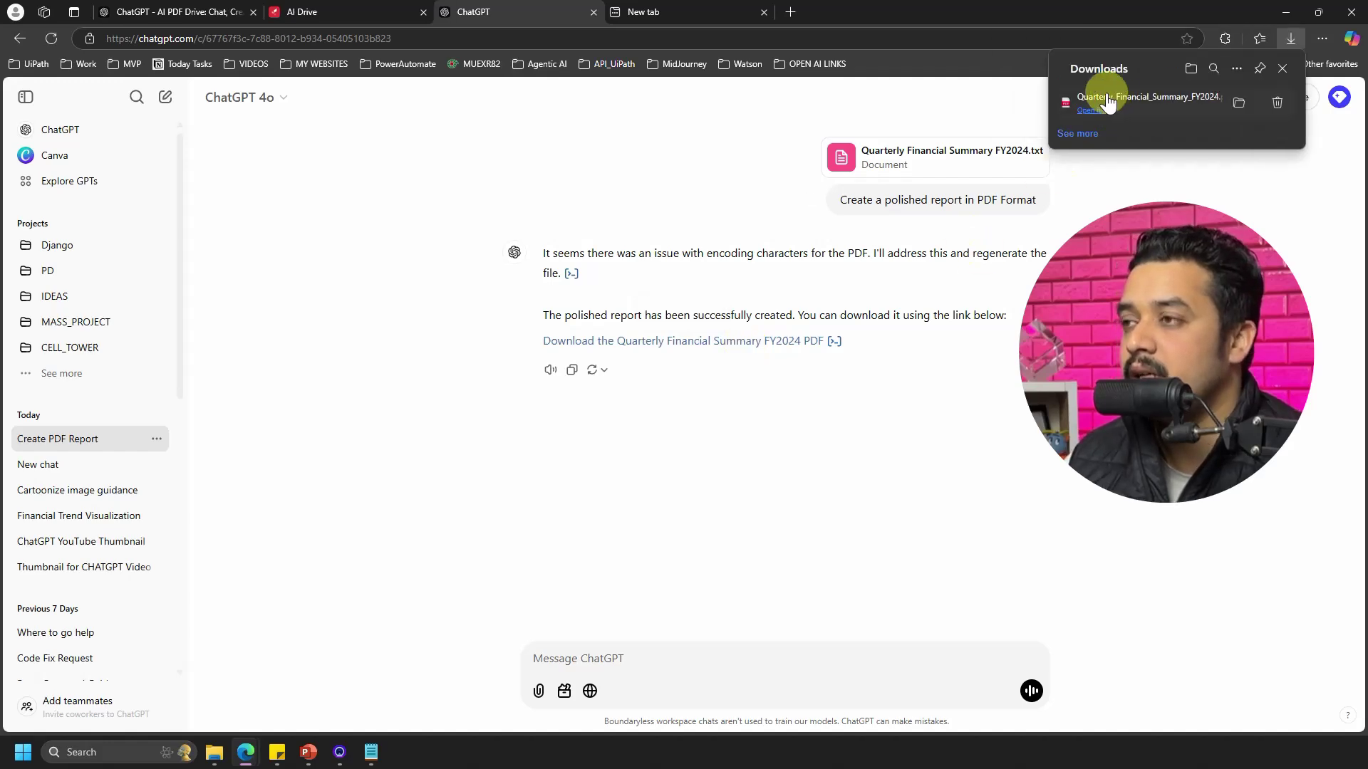
# Open GPT-4o's downloaded PDF from Edge Downloads, review both pages, then return to AI Drive
pyautogui.click(1108, 102)
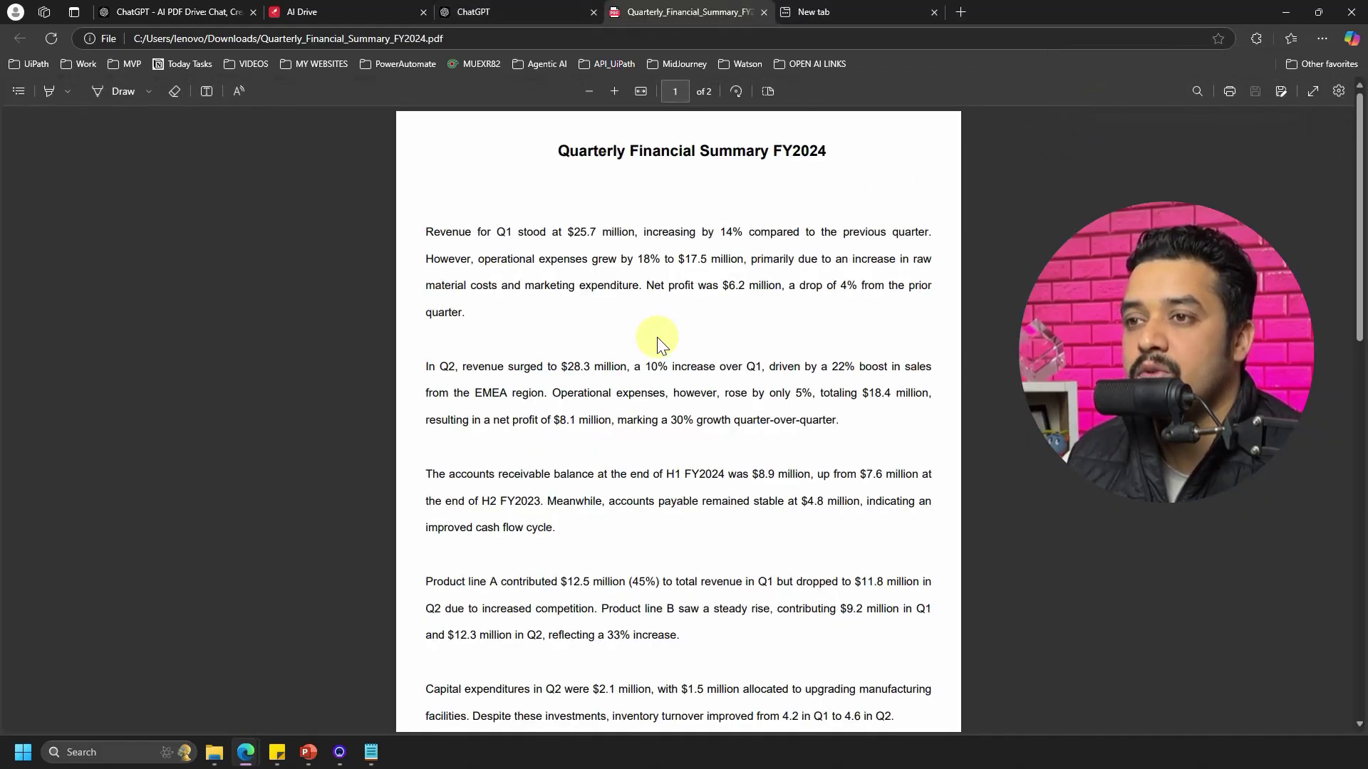
pyautogui.scroll(-10, 616, 420)
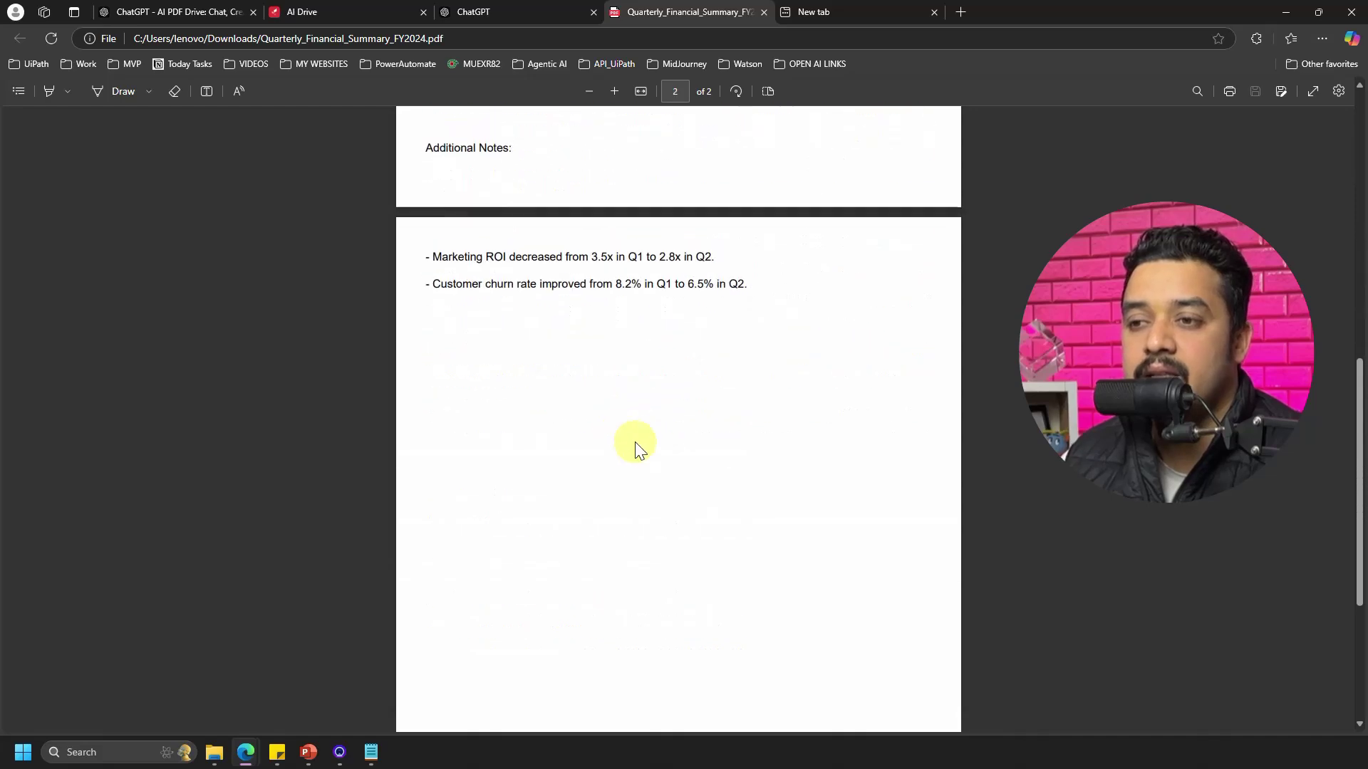
pyautogui.scroll(5, 666, 464)
pyautogui.scroll(7, 668, 460)
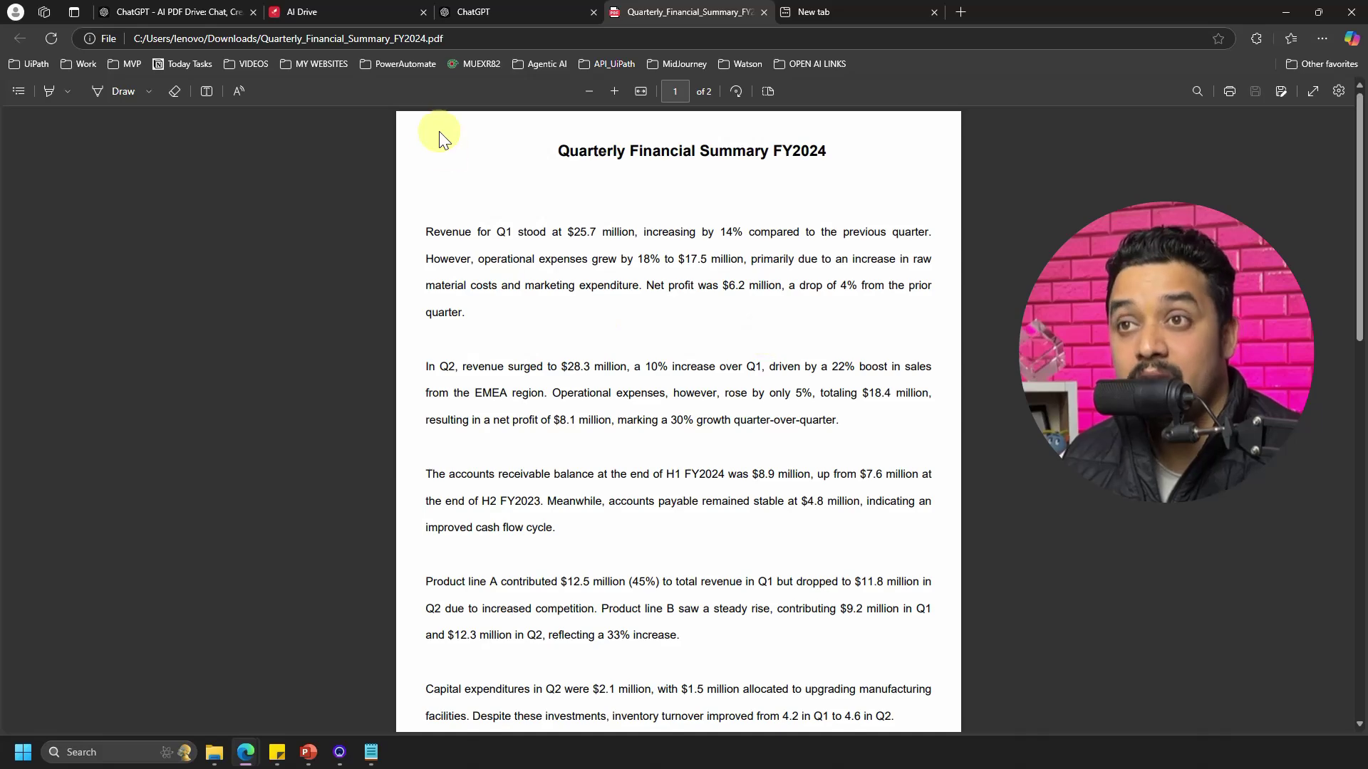
pyautogui.click(327, 12)
# Scroll the AI Drive report back to the top and return to the AI PDF Drive chat
pyautogui.scroll(6, 741, 370)
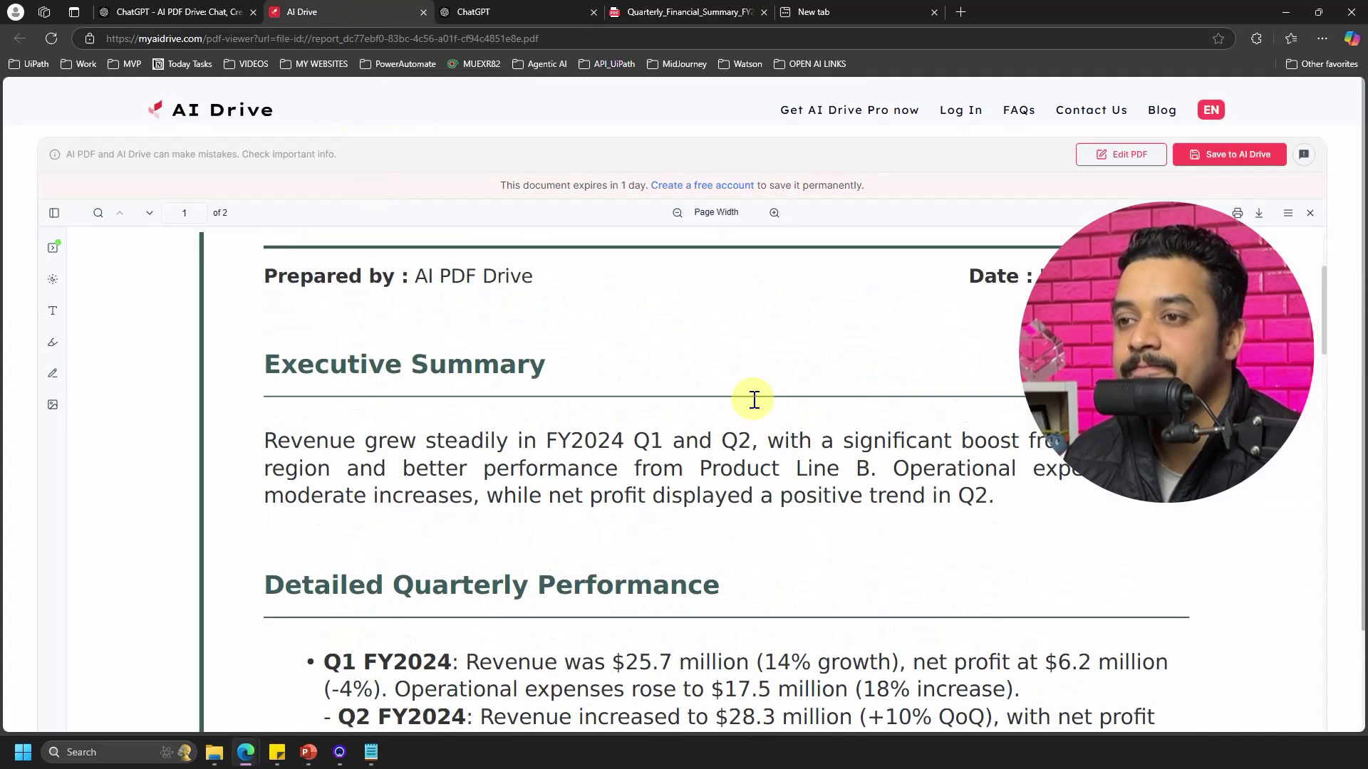
pyautogui.scroll(3, 754, 400)
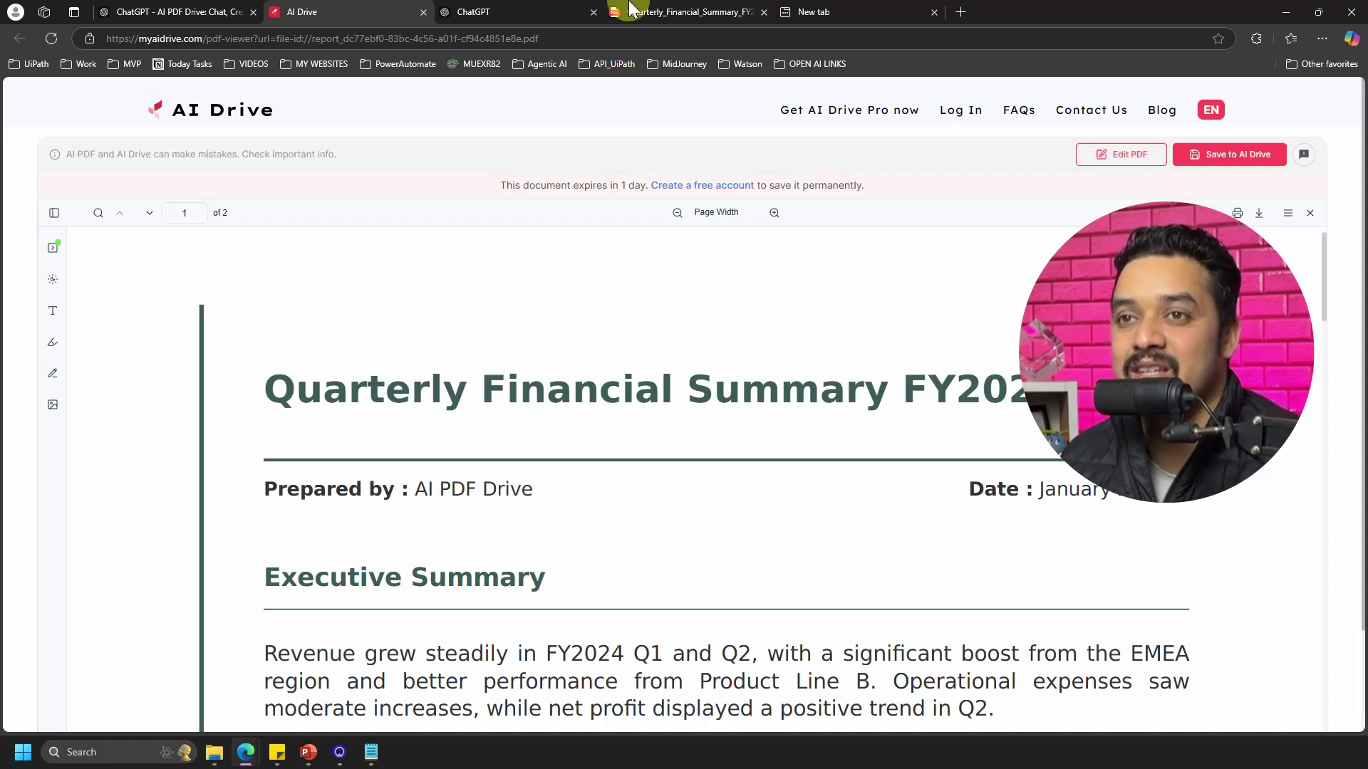
pyautogui.click(142, 12)
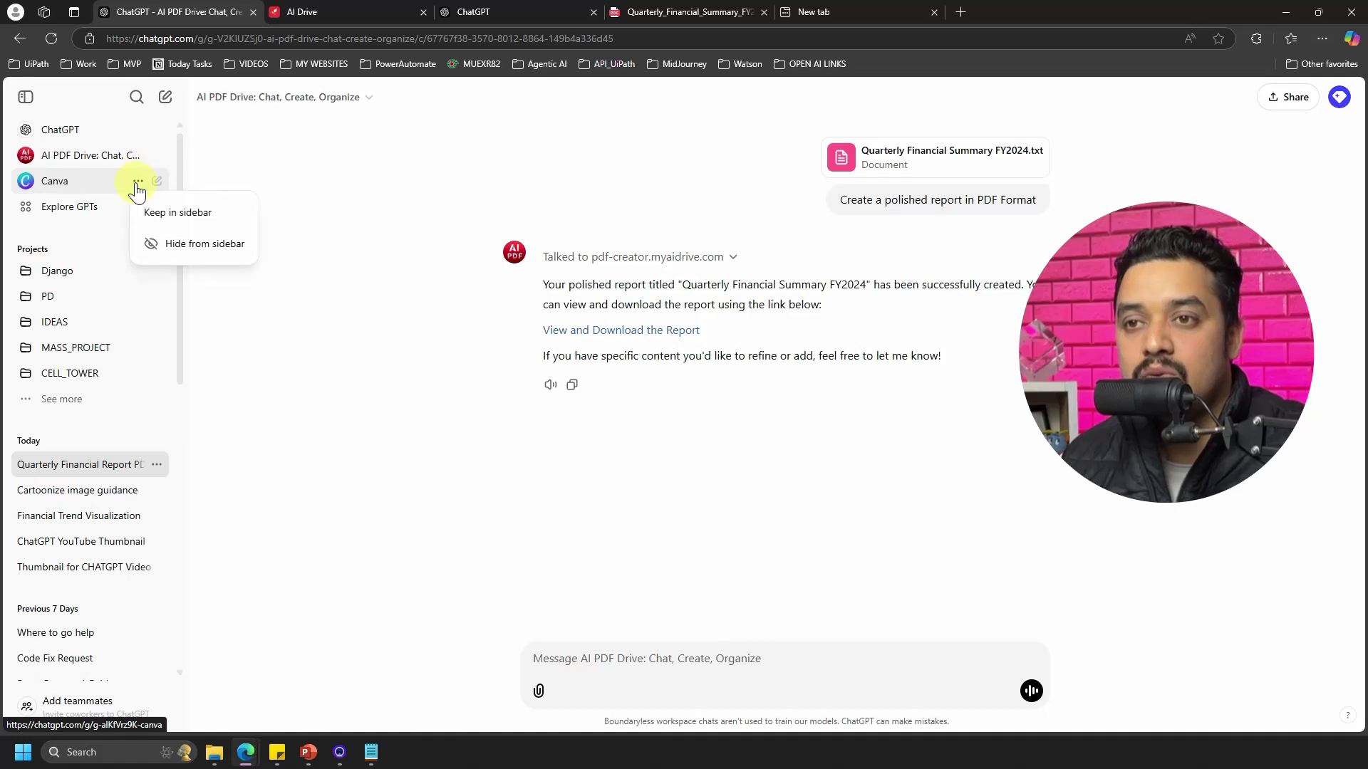
# Start a new ChatGPT chat and browse the Explore GPTs page's Featured picks
pyautogui.click(302, 362)
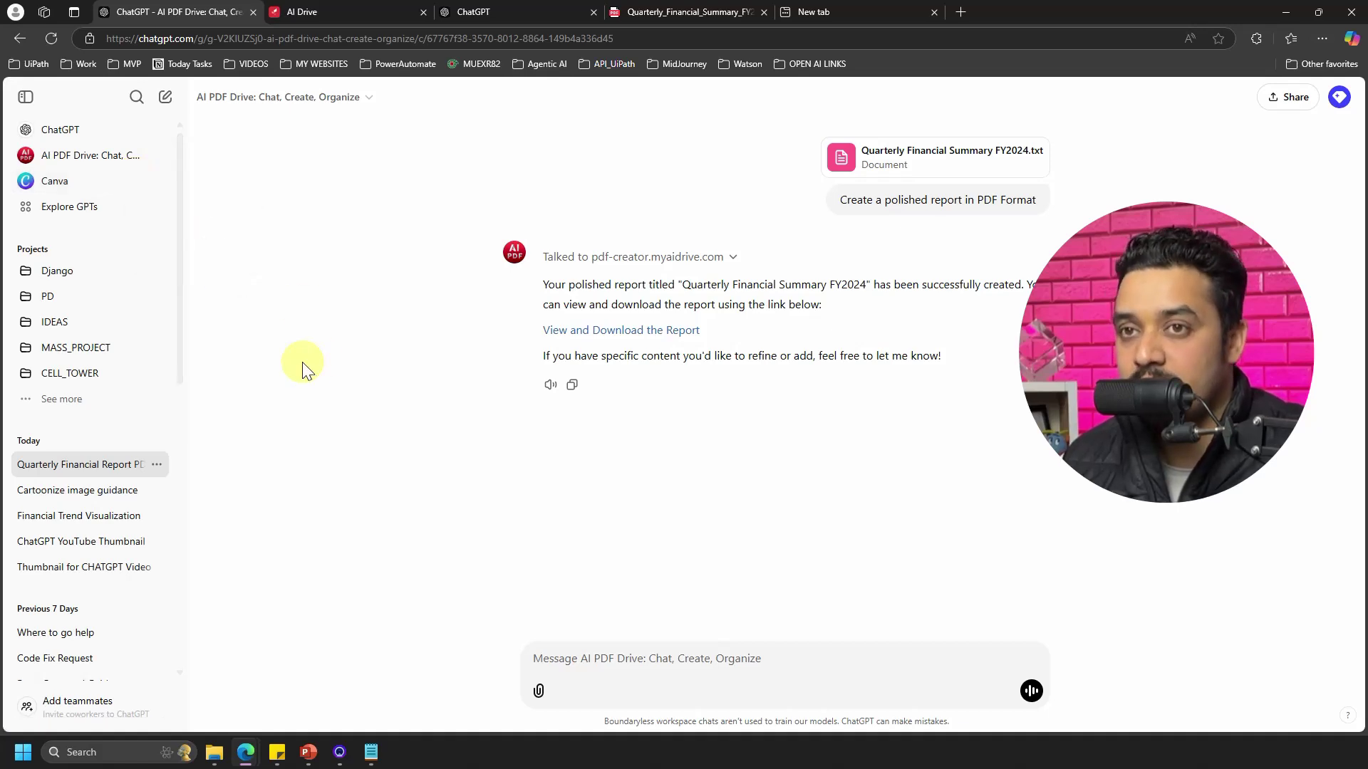
pyautogui.click(63, 131)
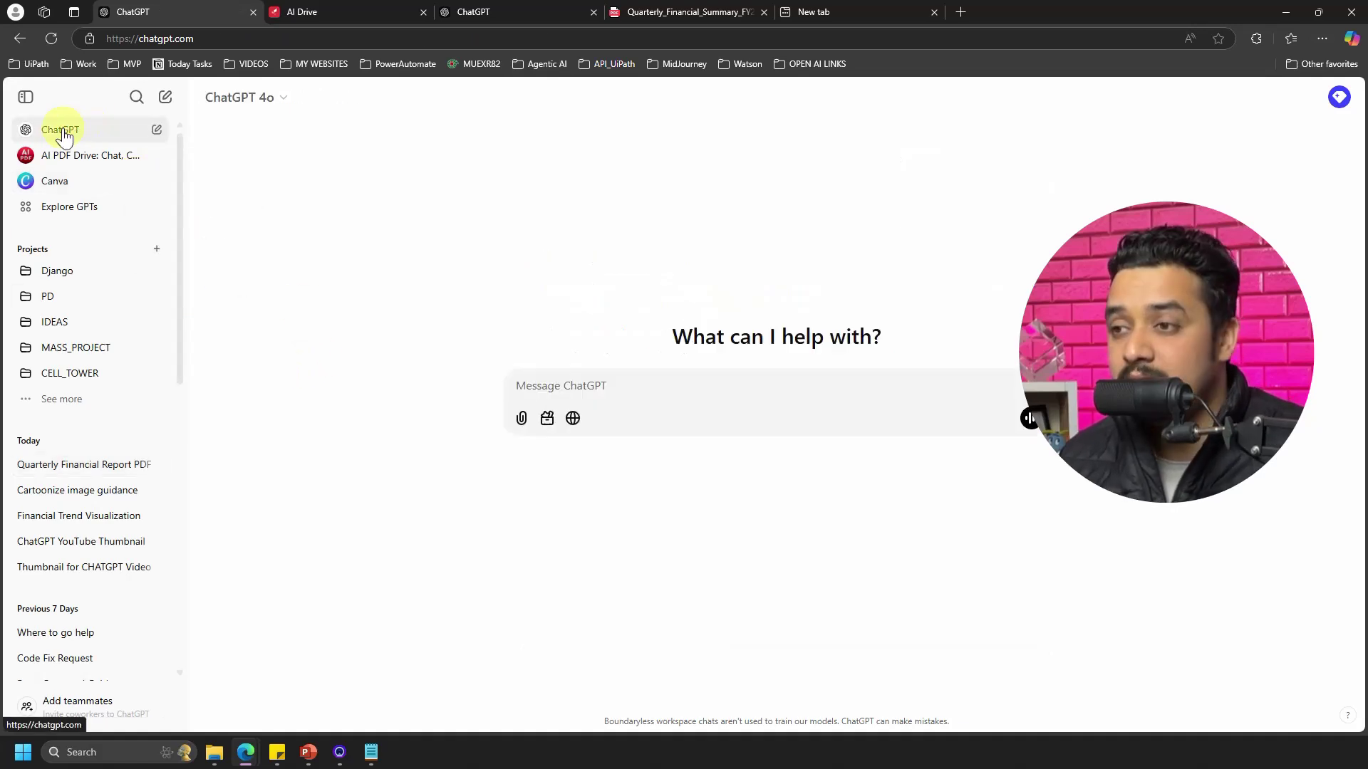
pyautogui.click(65, 214)
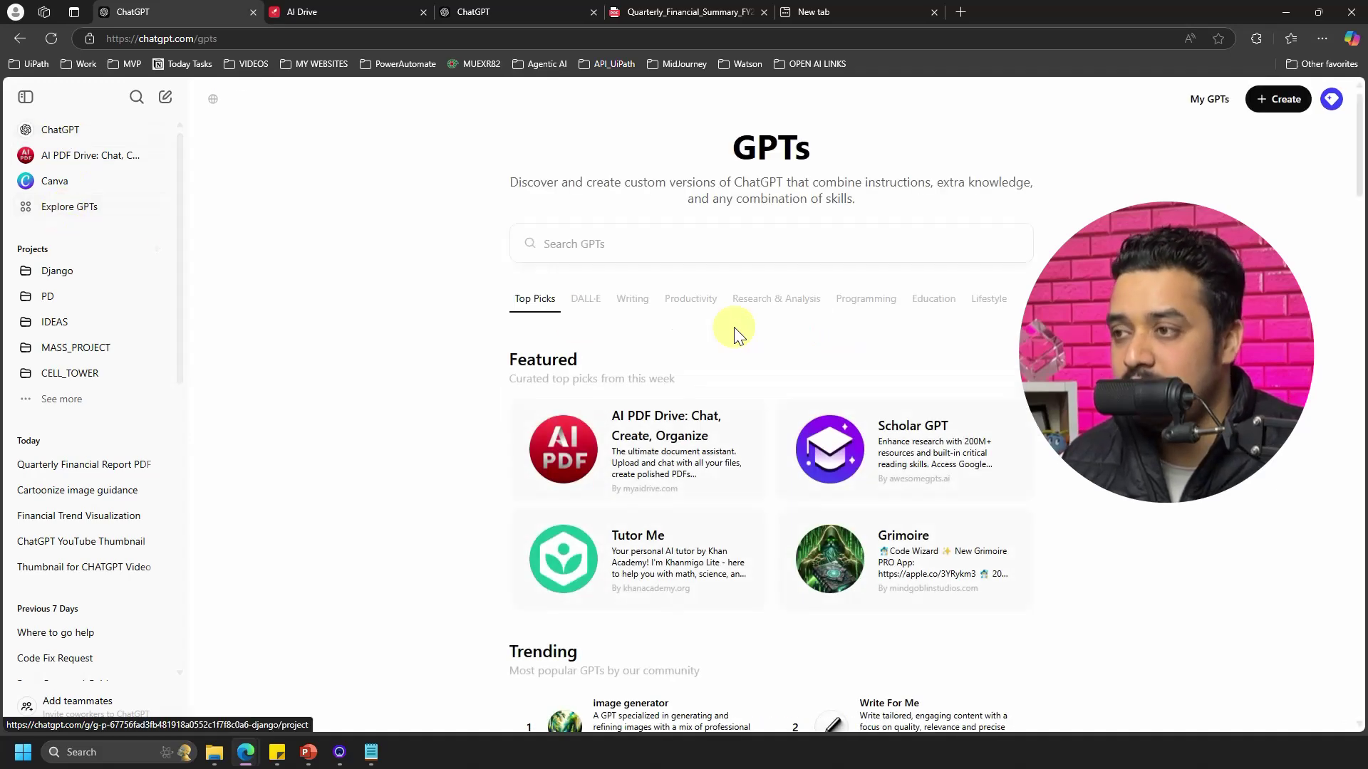
pyautogui.scroll(-5, 748, 327)
pyautogui.scroll(-6, 827, 399)
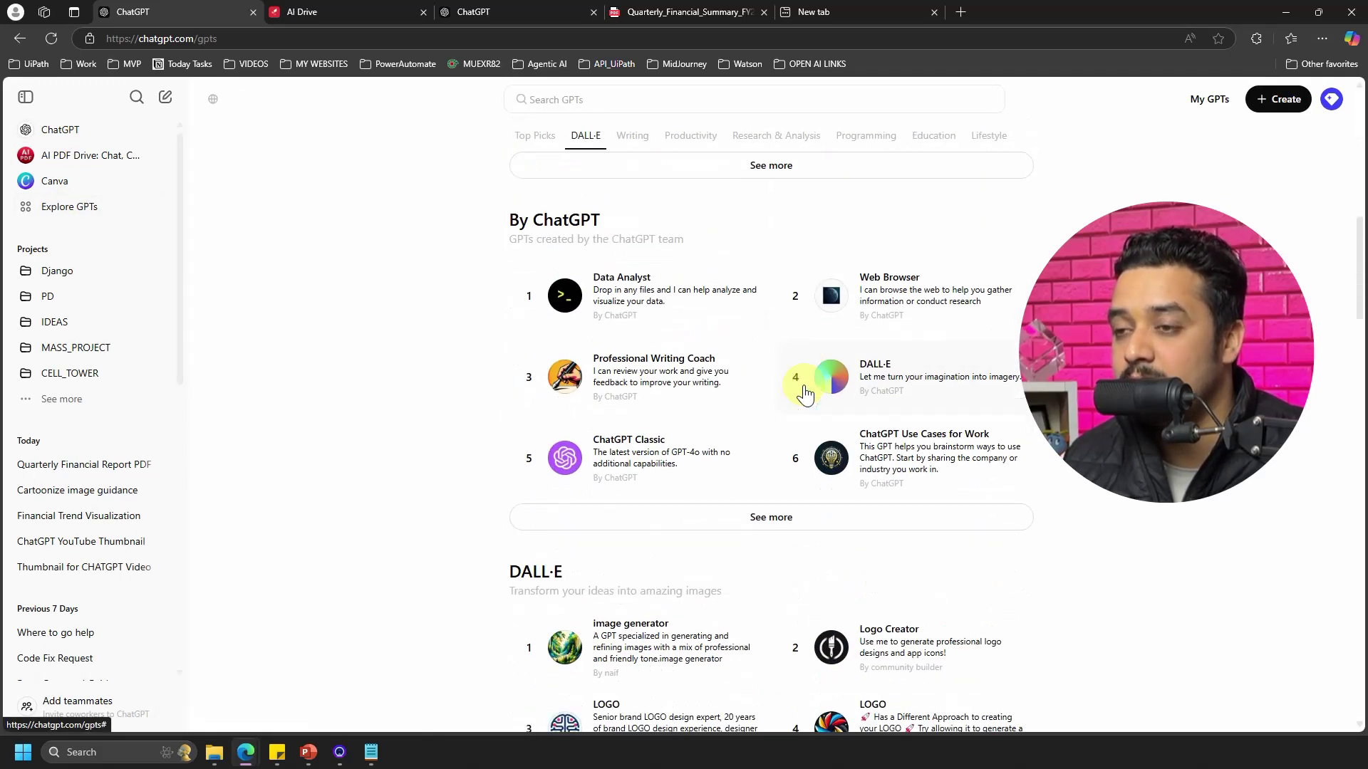
pyautogui.scroll(-3, 723, 383)
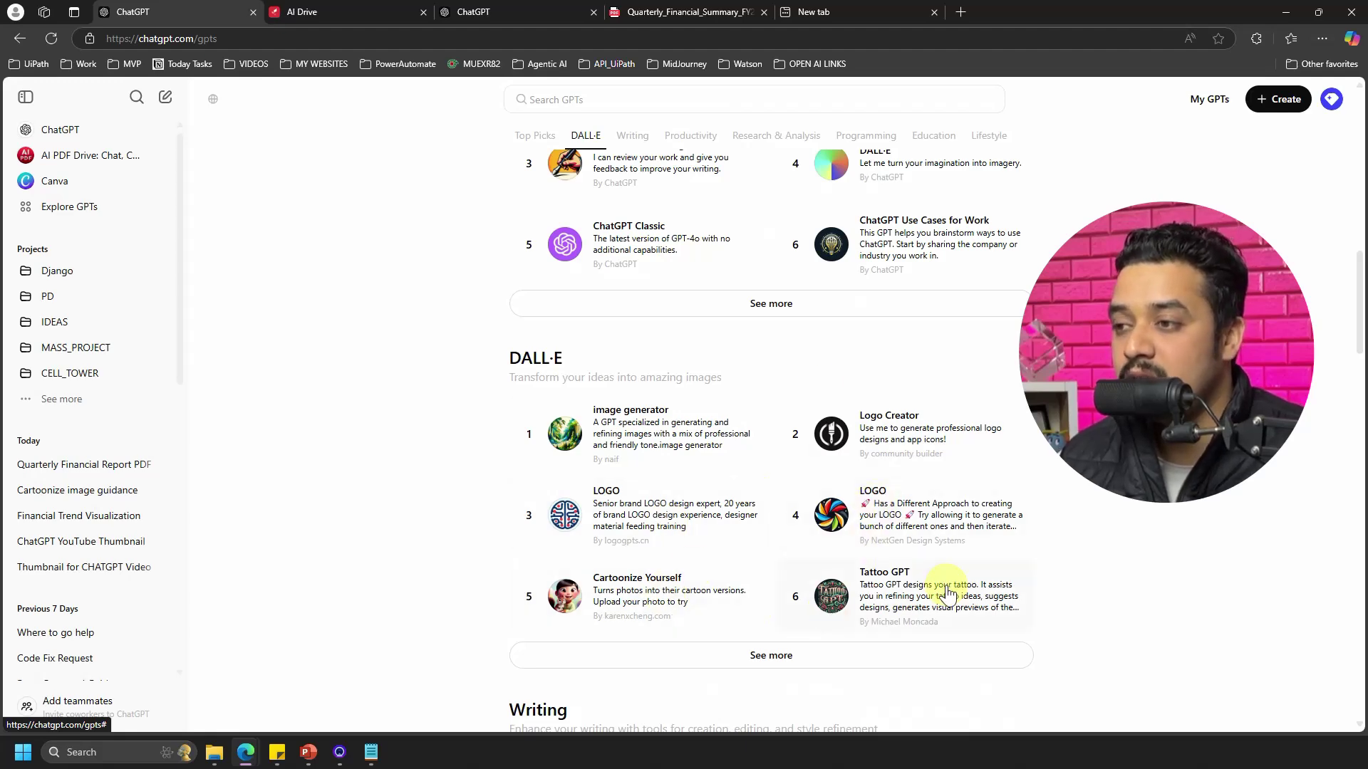
pyautogui.scroll(4, 780, 438)
pyautogui.scroll(15, 780, 438)
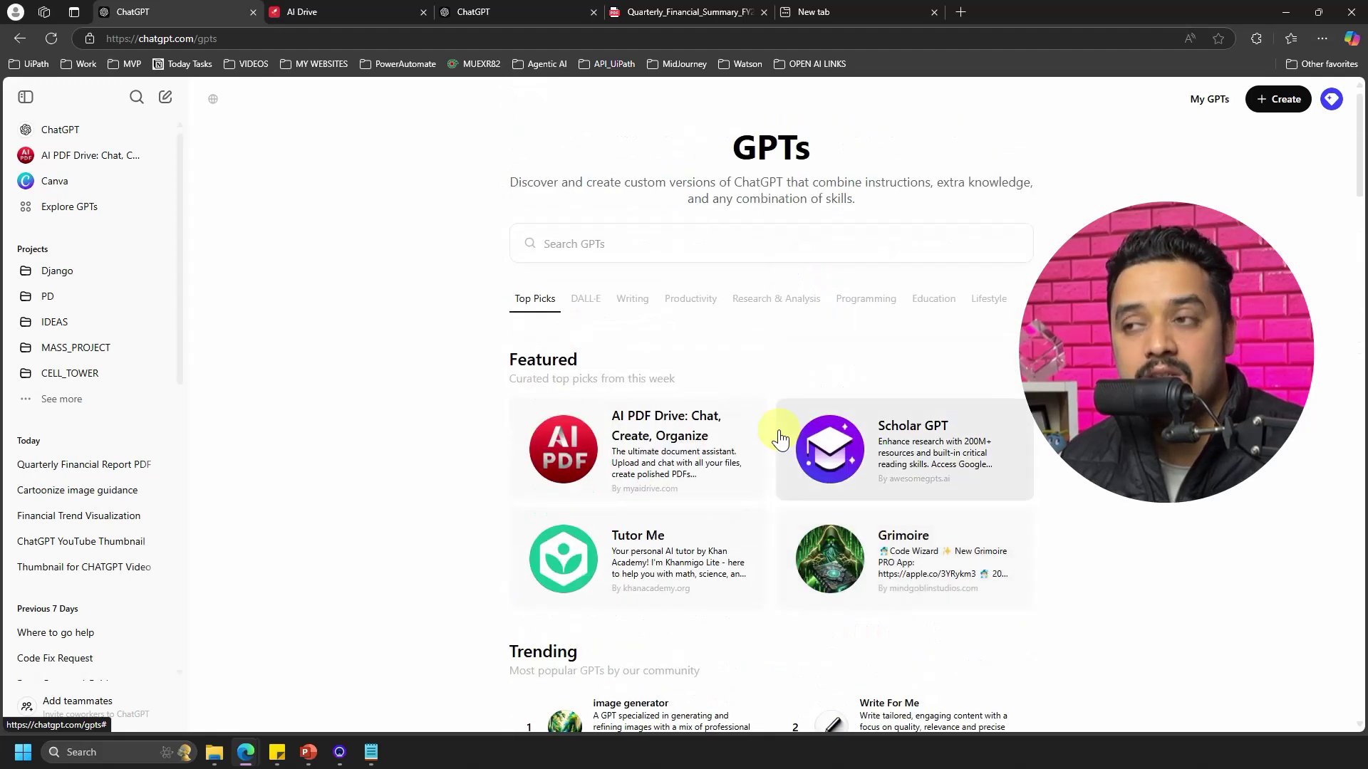